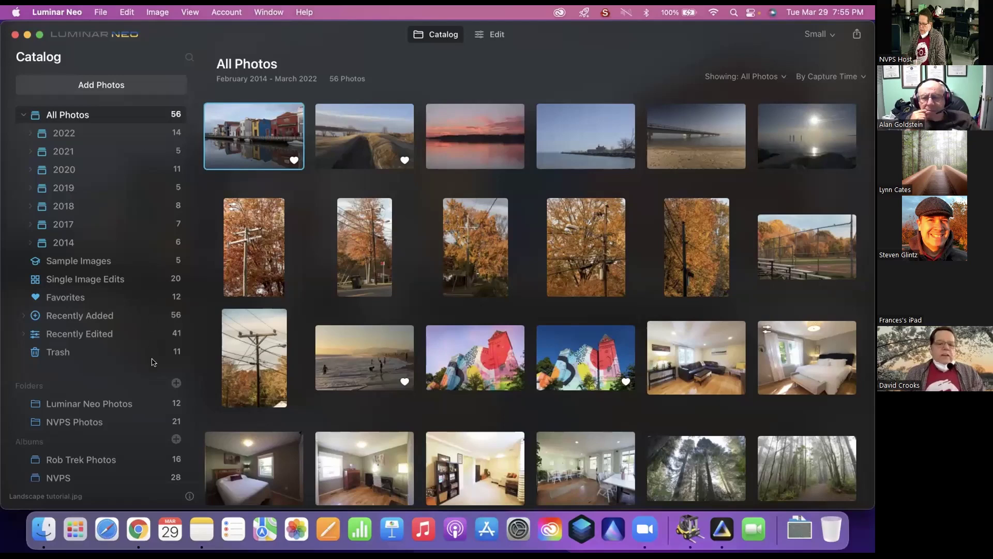
Open the sunflower photo from the Dust Spot Removal album.
key(Down)
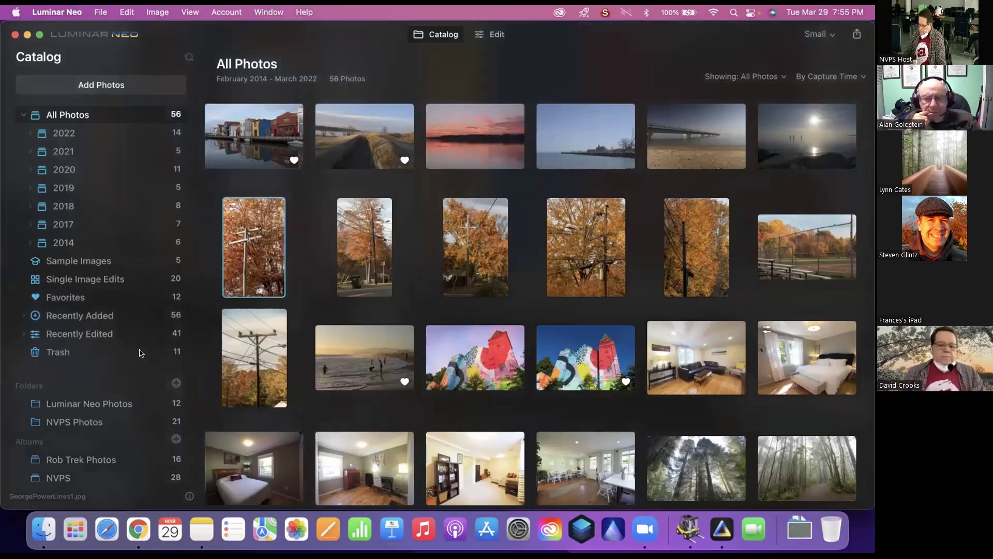
scroll(150, 345, down, 5)
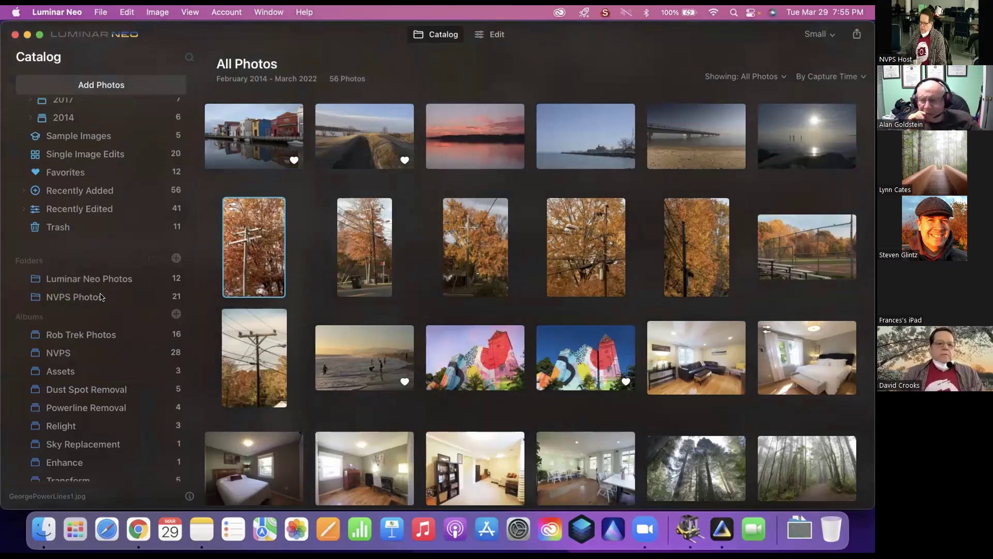
scroll(105, 296, down, 3)
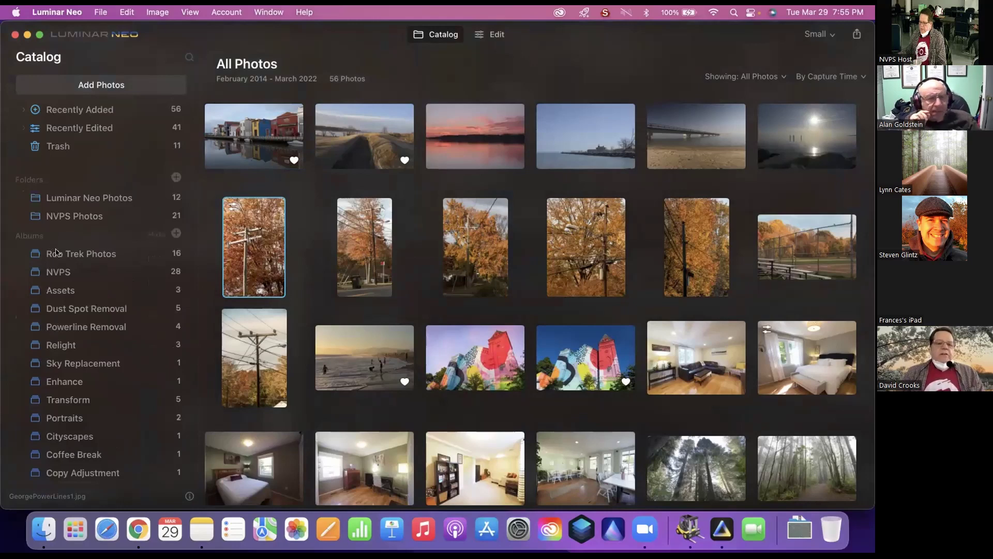
click(113, 307)
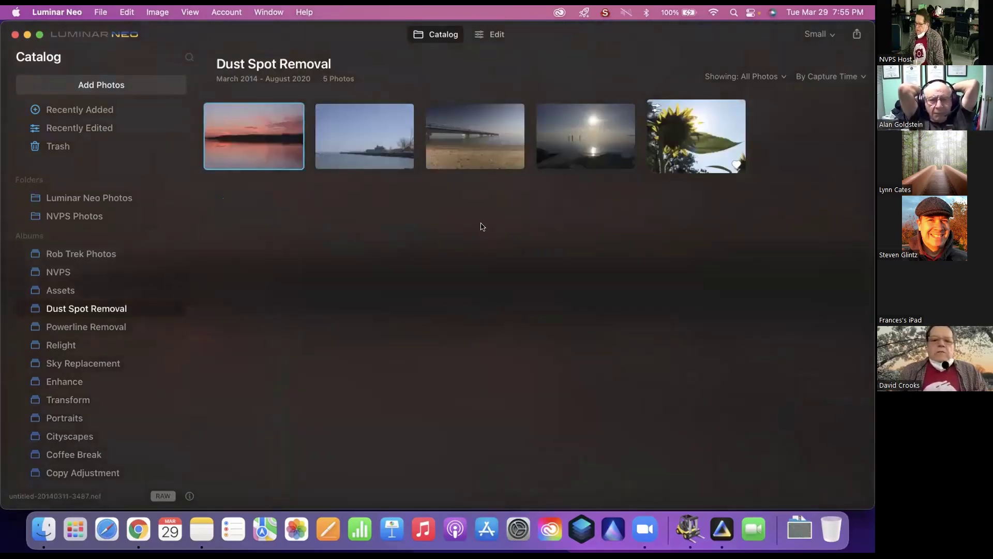
double_click(694, 132)
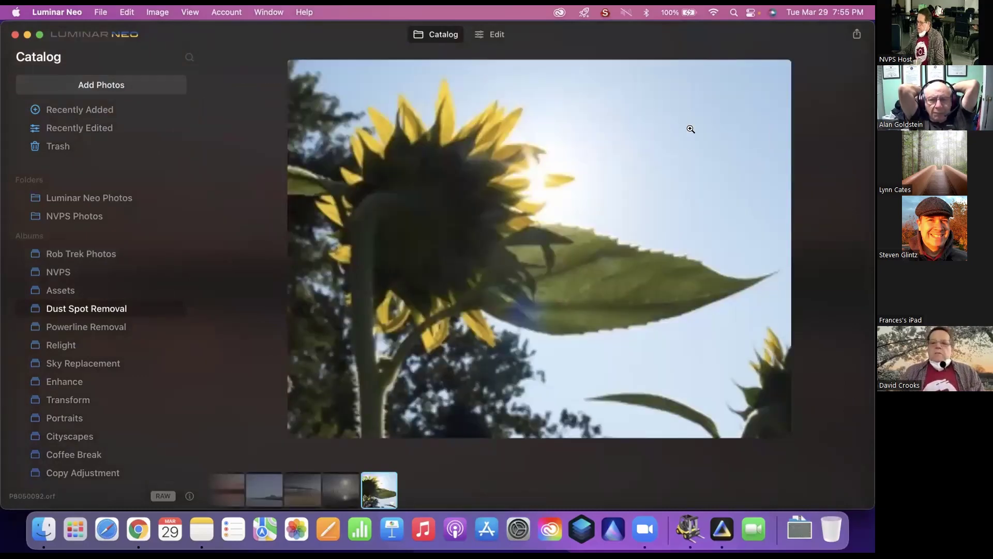
Revert the sunflower photo's adjustments to the original.
right_click(657, 245)
mouse_move(683, 271)
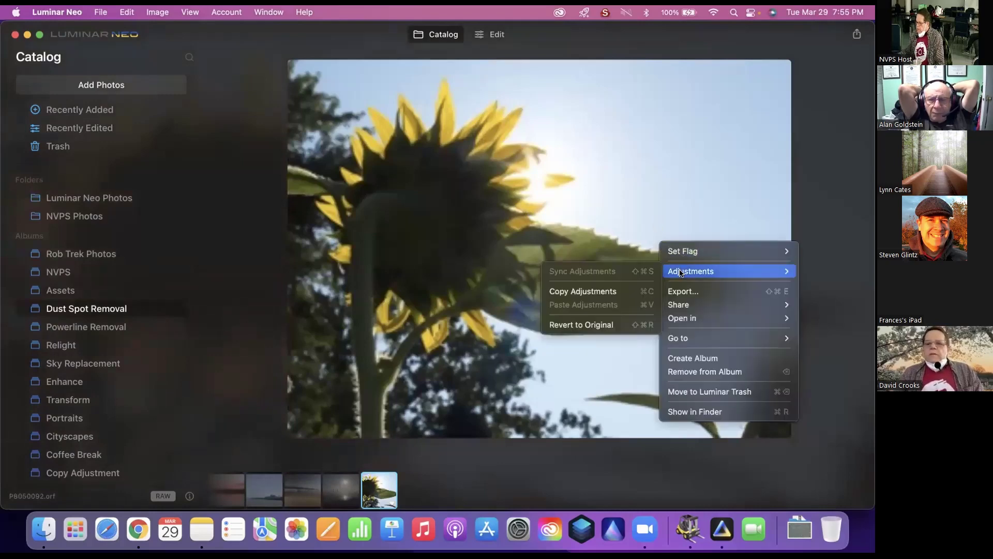
click(632, 324)
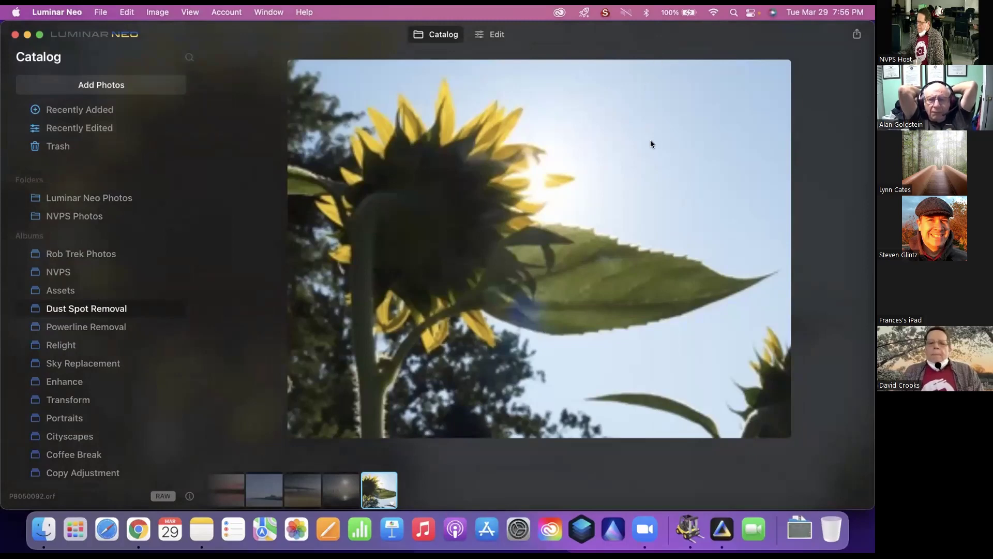
Open the sunflower photo for editing and remove the dust spots from its sky with the Erase tool's automatic removal.
click(489, 34)
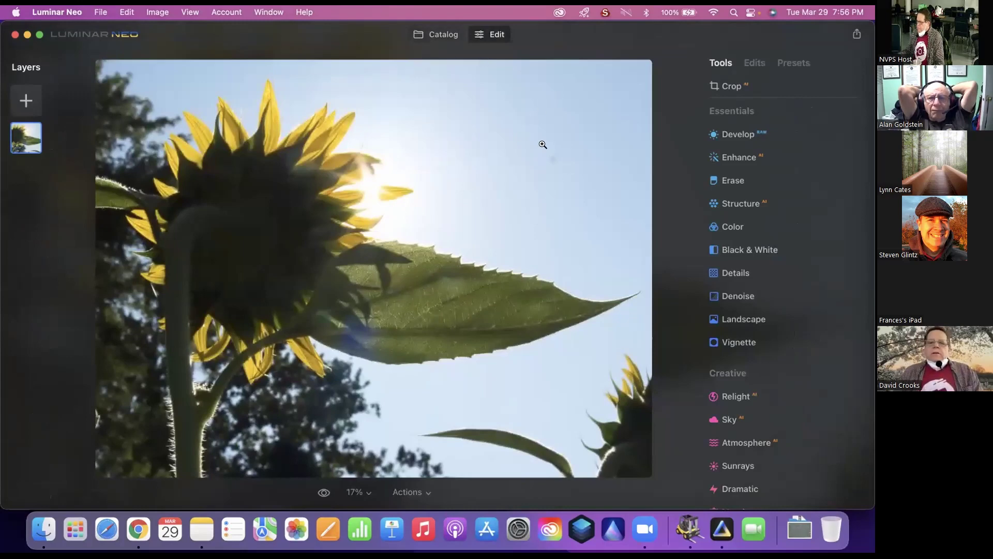
click(531, 185)
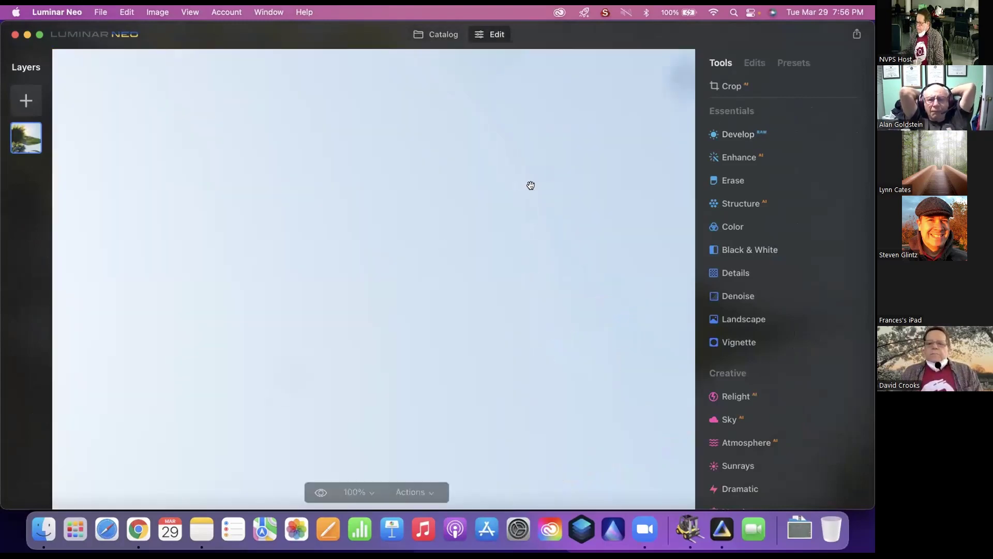
drag(531, 186, 302, 303)
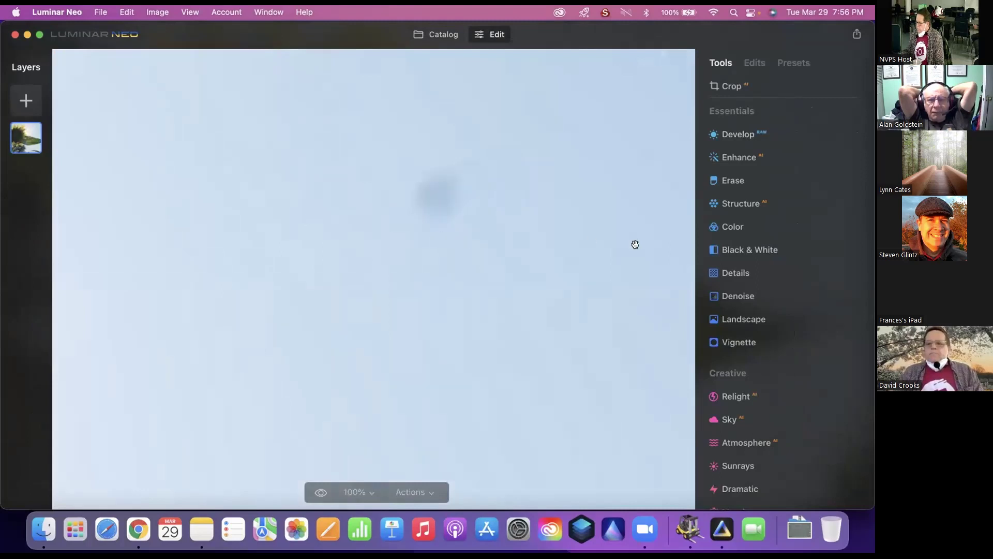
click(740, 180)
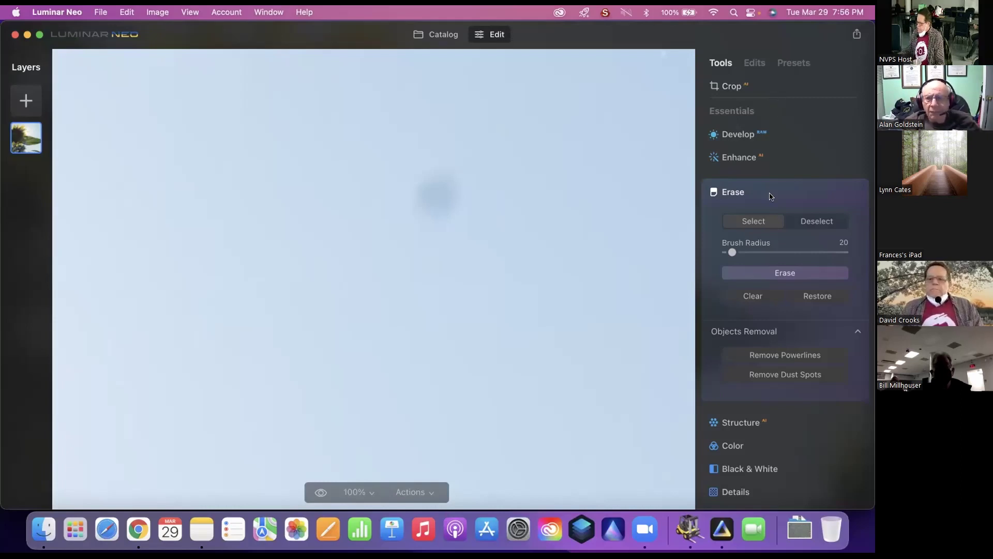
click(784, 375)
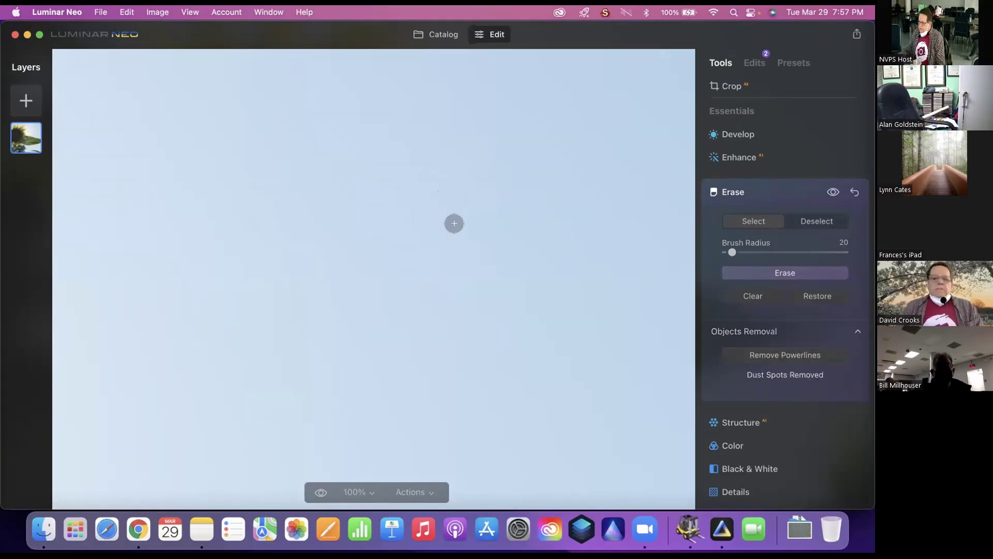
click(781, 195)
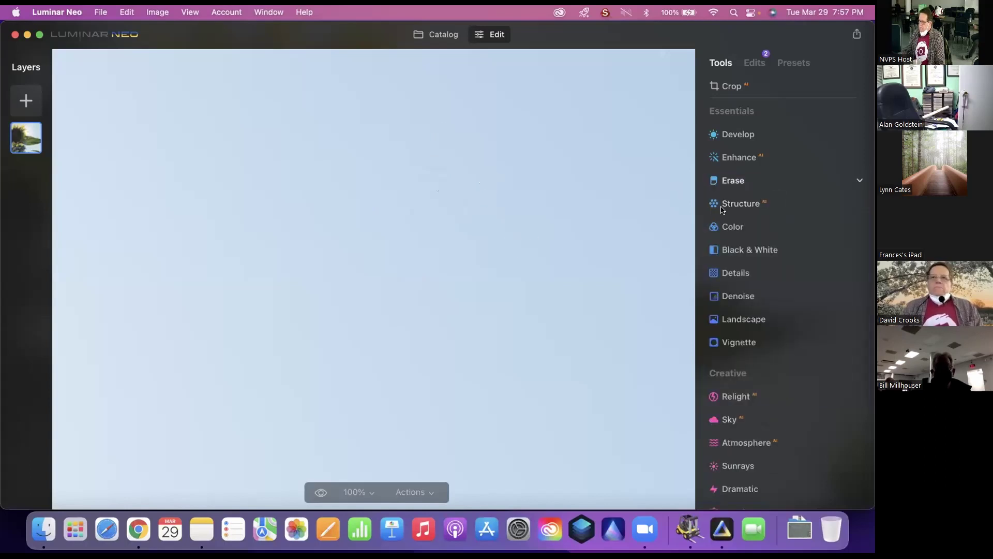
click(464, 208)
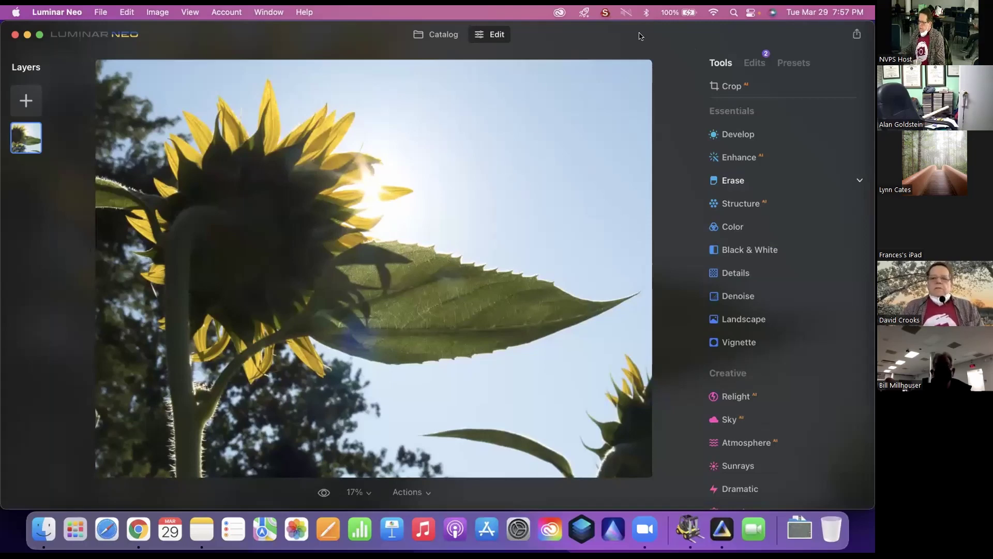
Open the red sunset photo from the Powerline Removal album for editing.
click(435, 35)
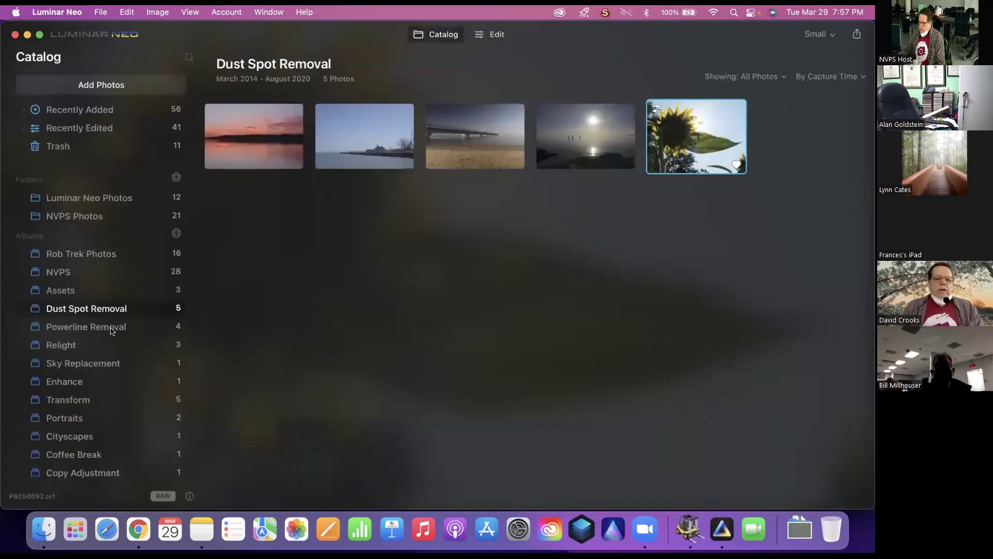
click(111, 328)
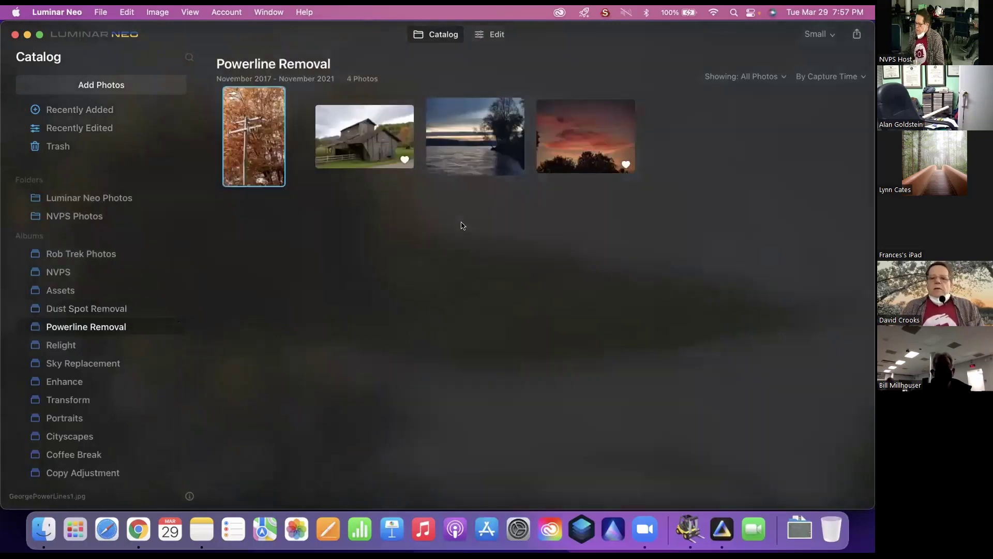
double_click(601, 131)
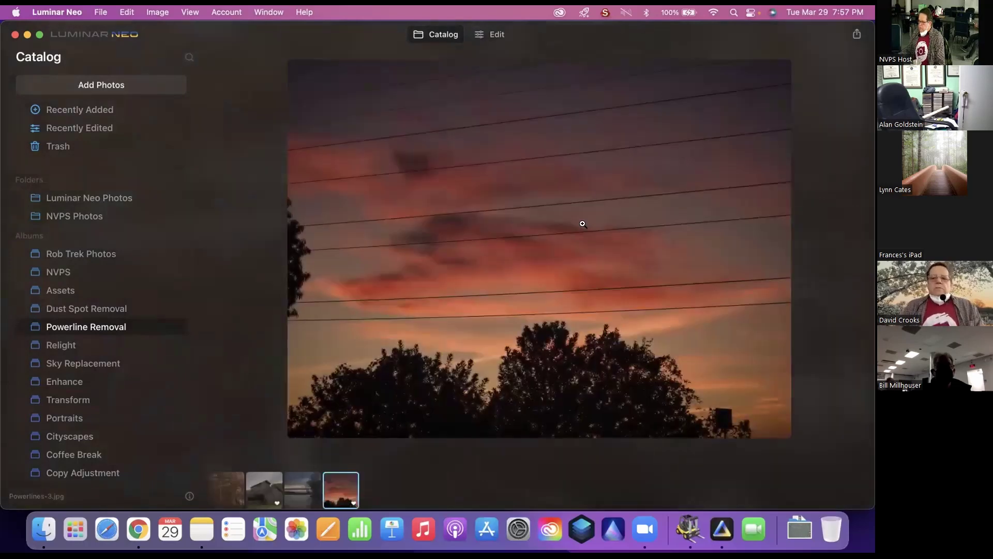
click(487, 37)
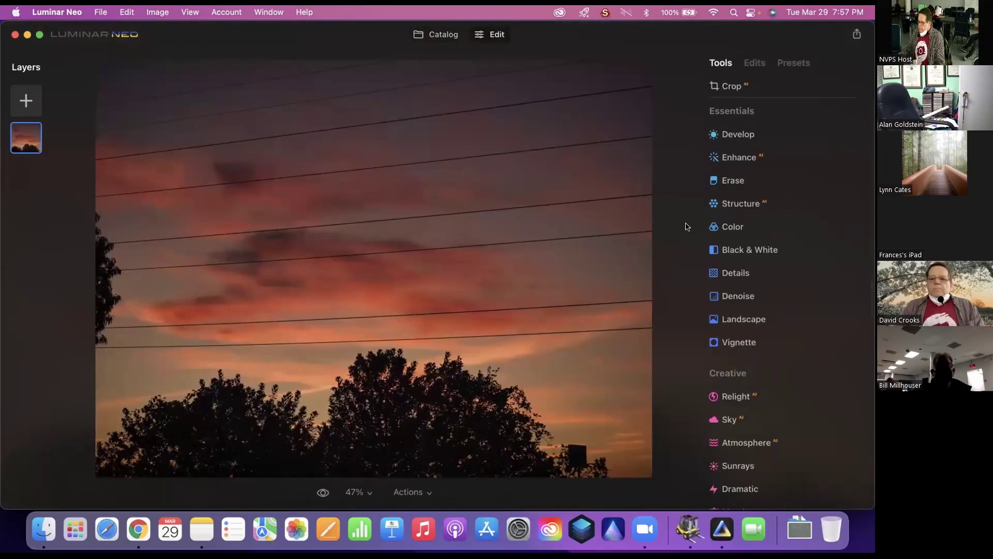
Remove the powerlines from the sunset photo with the Erase tool and inspect the sky at 100%.
click(736, 180)
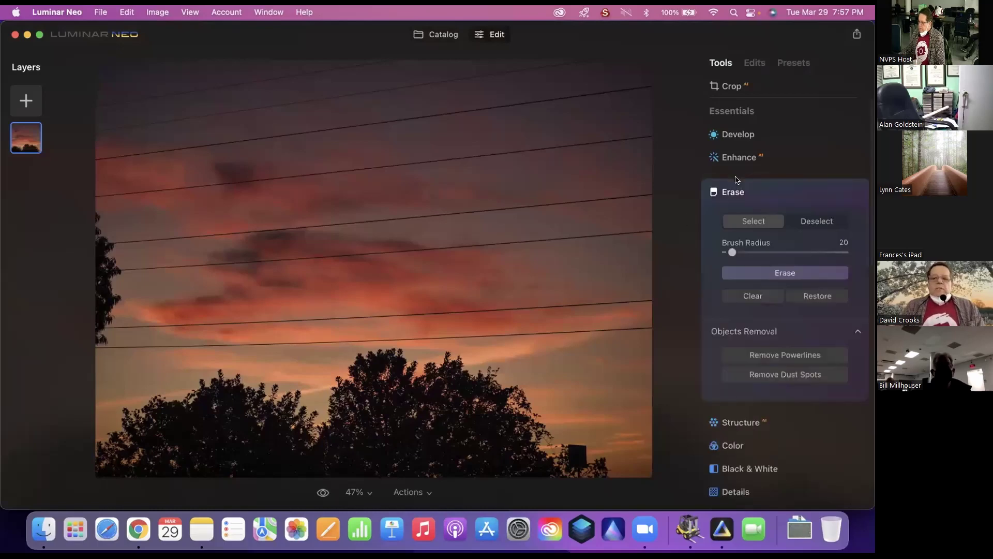
click(763, 356)
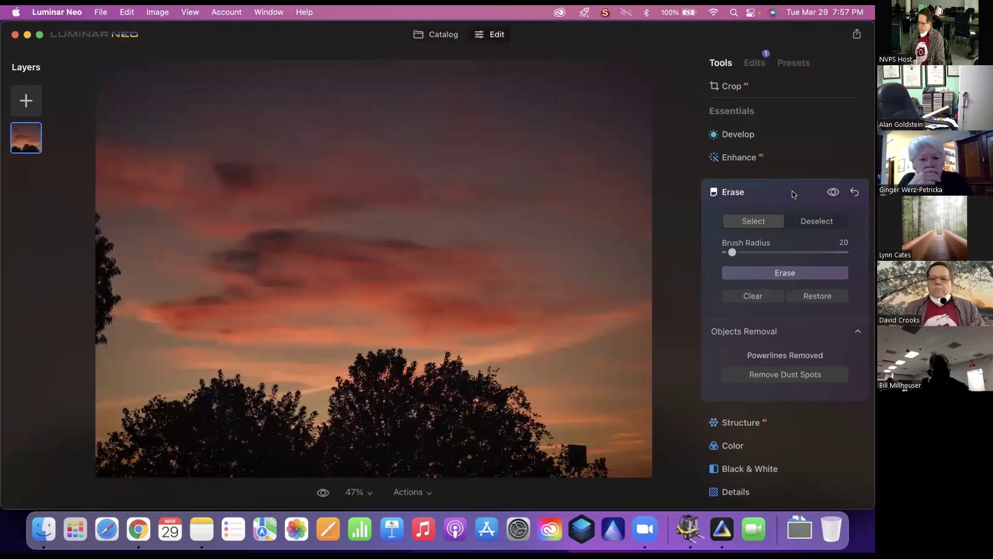
click(794, 194)
double_click(461, 267)
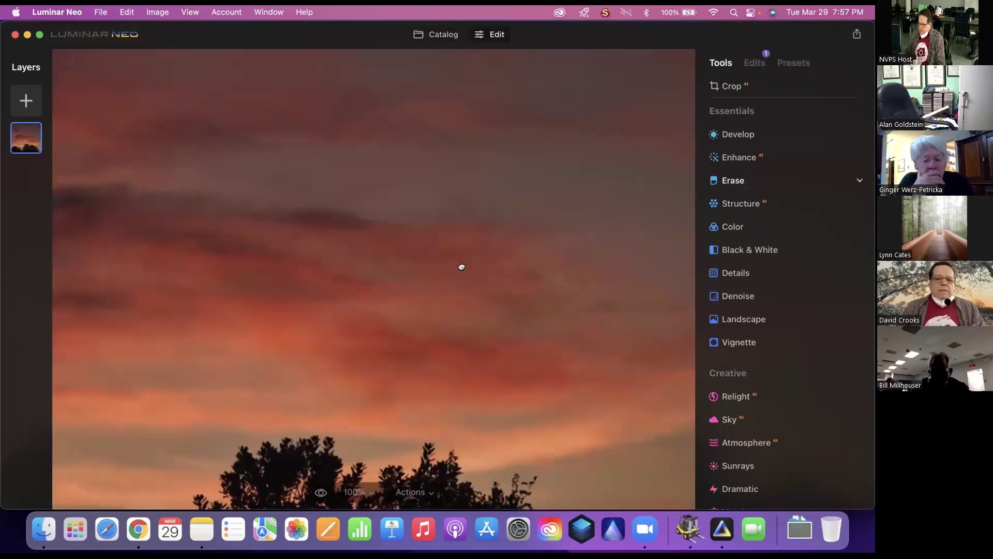
drag(462, 266, 514, 238)
drag(505, 288, 484, 267)
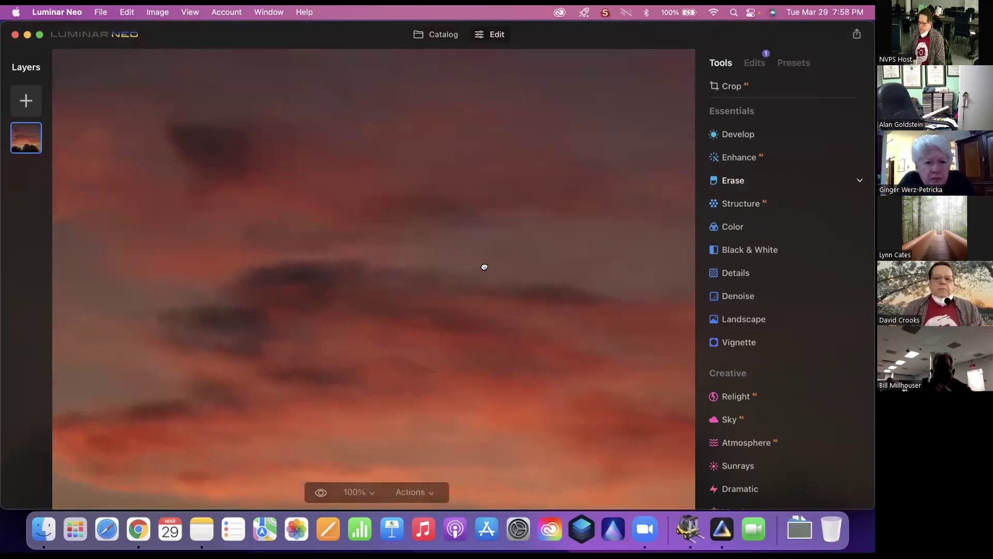
double_click(484, 267)
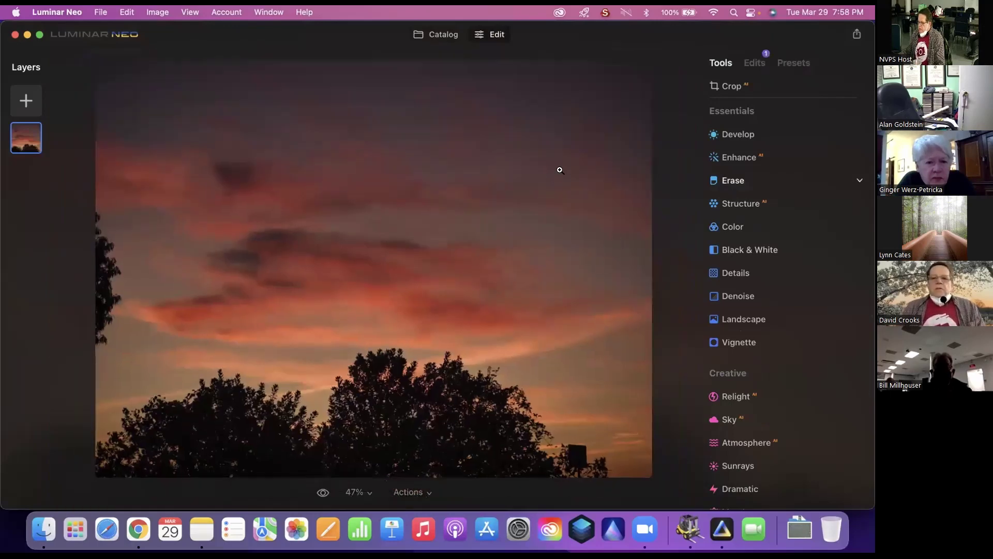
Open the barn photo from the Powerline Removal album for editing.
click(439, 35)
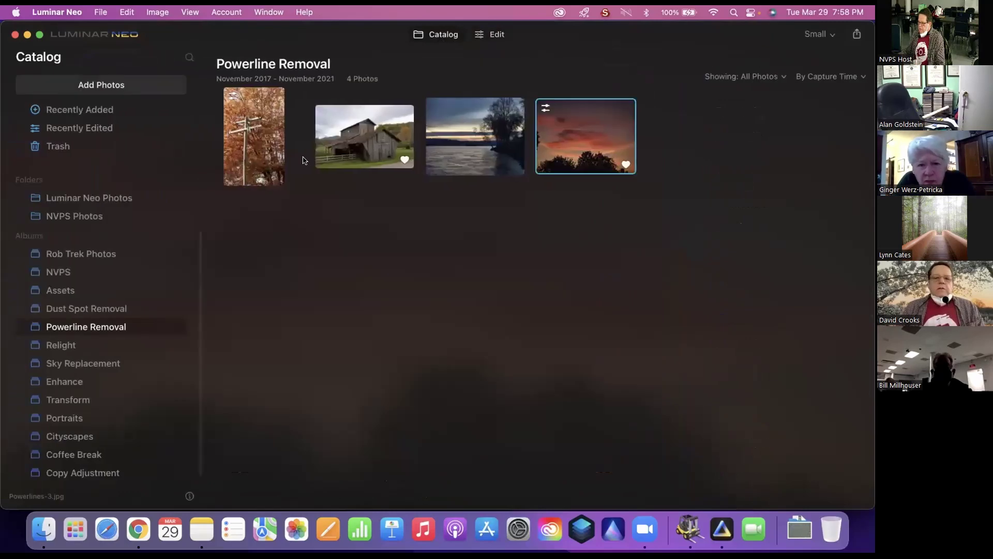
double_click(386, 133)
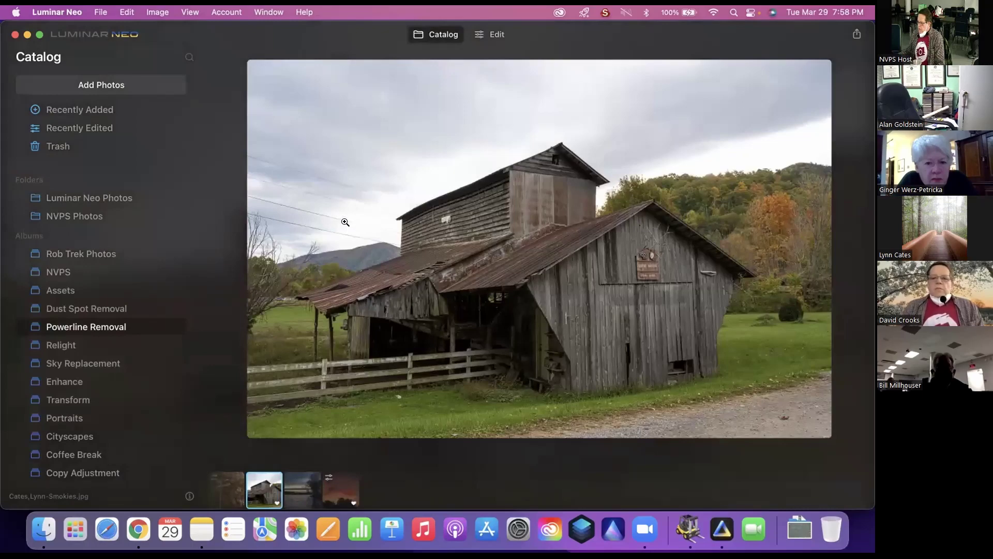
click(492, 40)
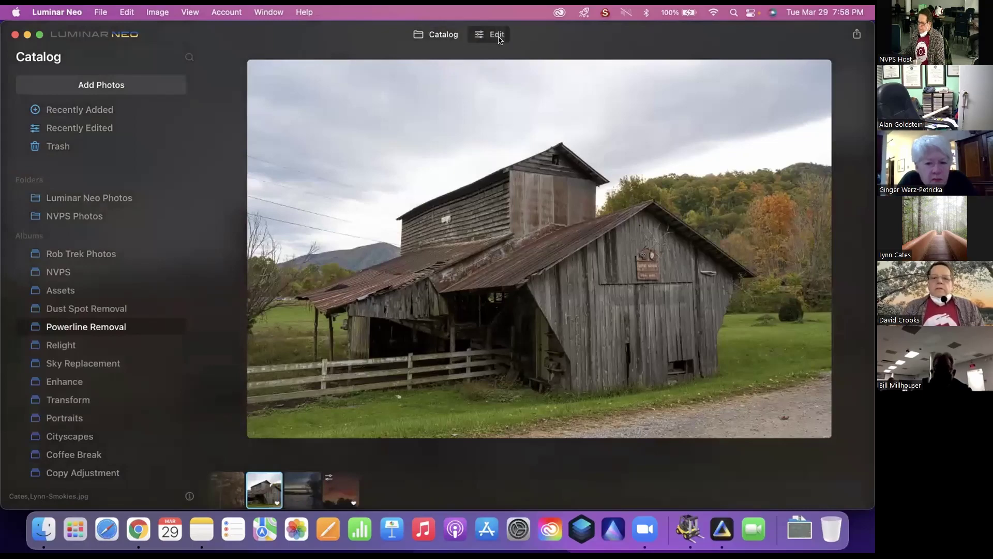
Remove the powerlines beside the barn with the Erase tool's automatic removal, viewing the area at 100%.
click(199, 230)
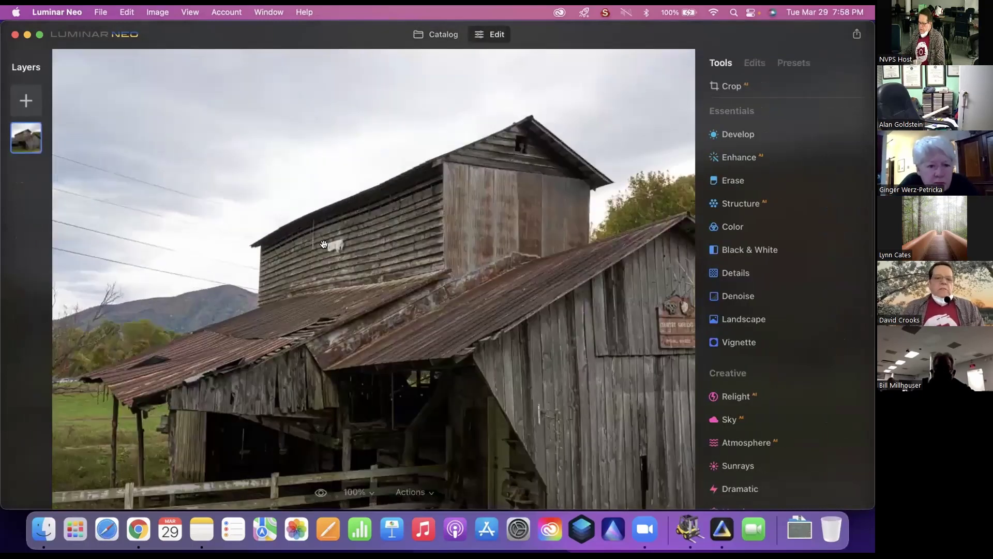
drag(299, 231, 378, 261)
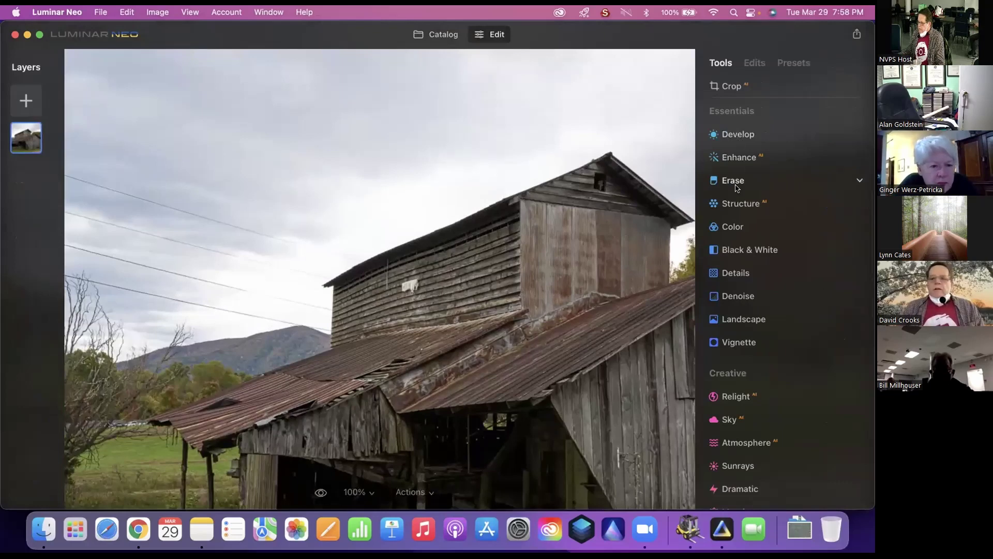
click(739, 182)
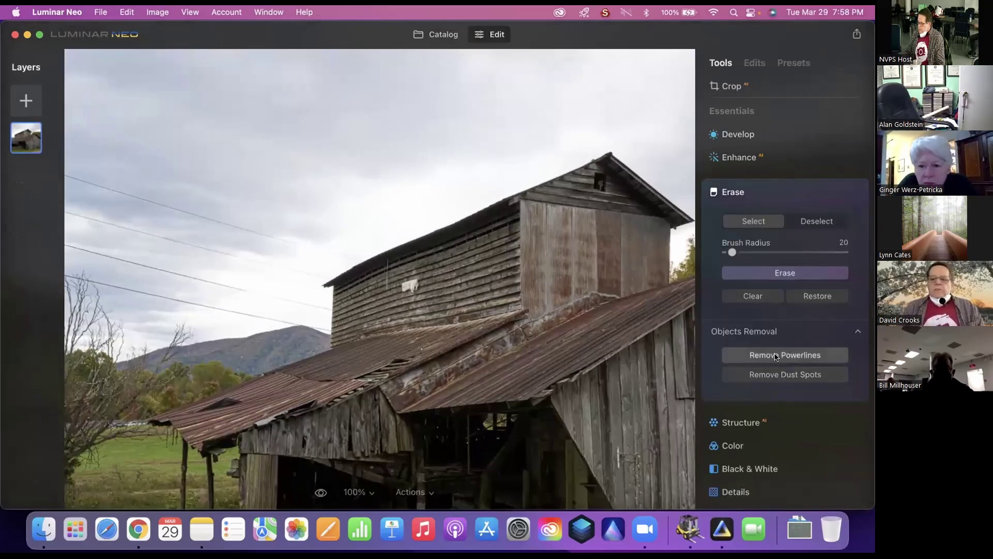
click(775, 355)
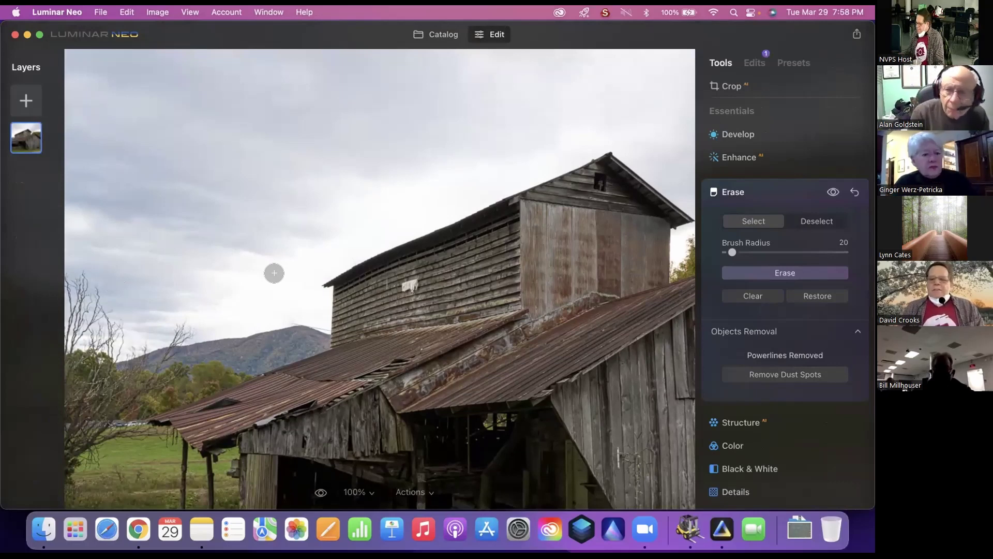
click(790, 194)
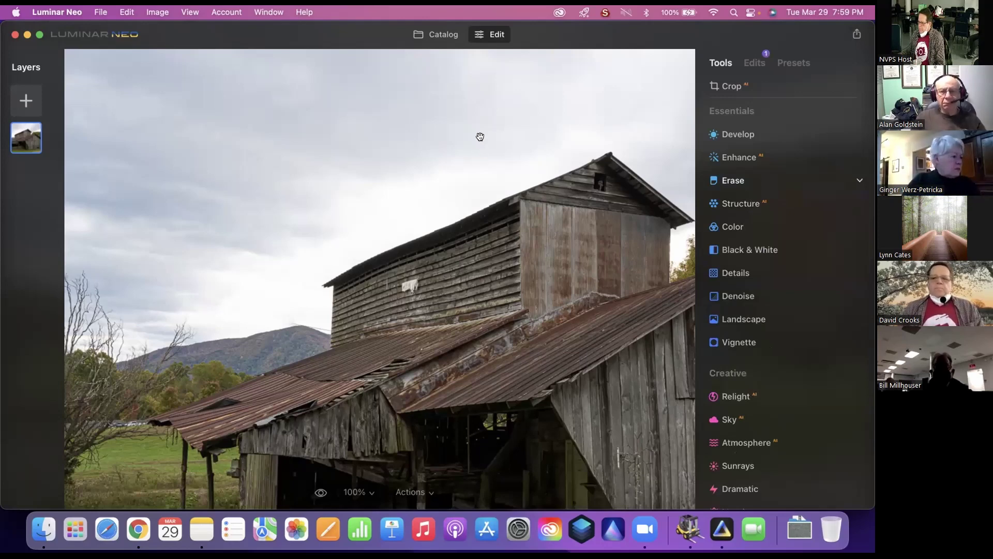
Return to the catalog and reopen the barn photo from the Powerline Removal album for editing.
click(443, 34)
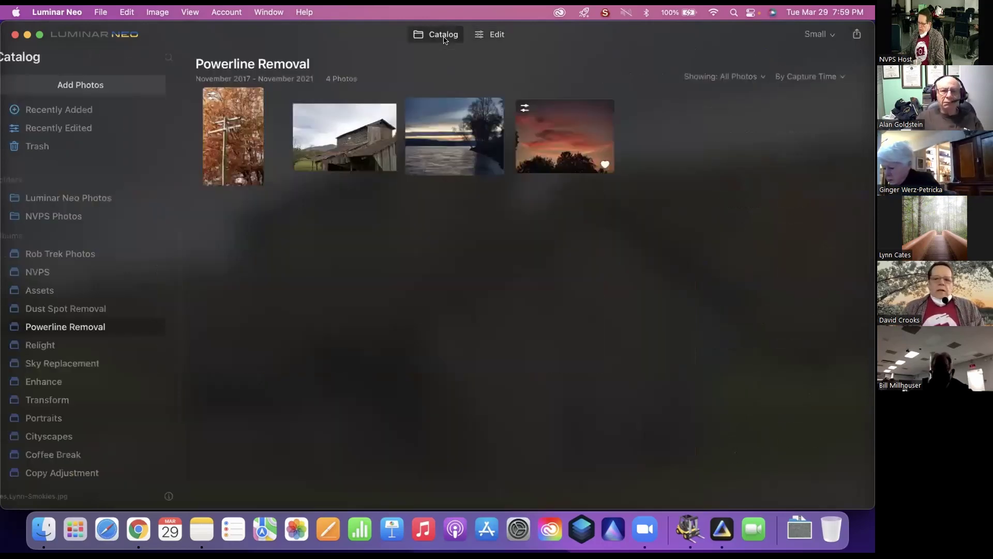
double_click(388, 120)
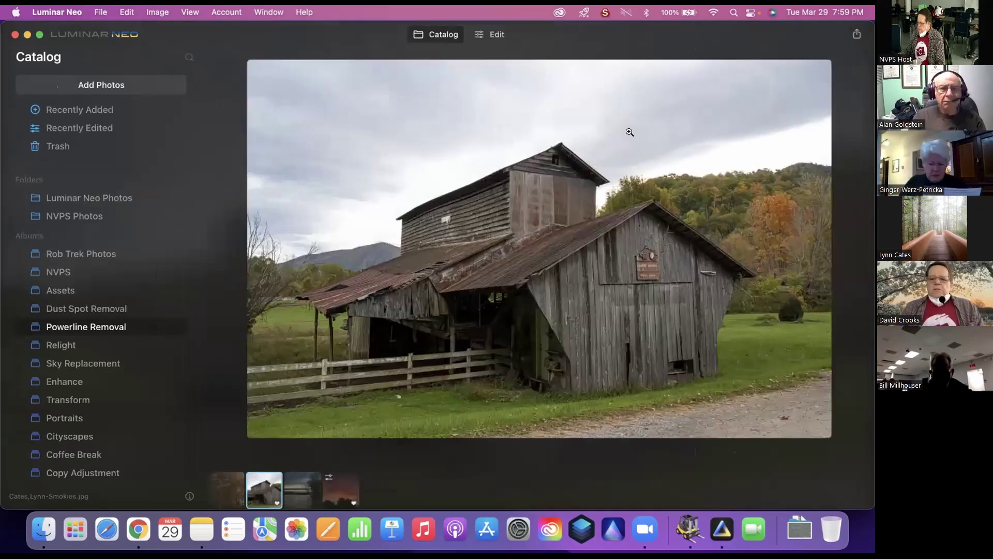
click(502, 36)
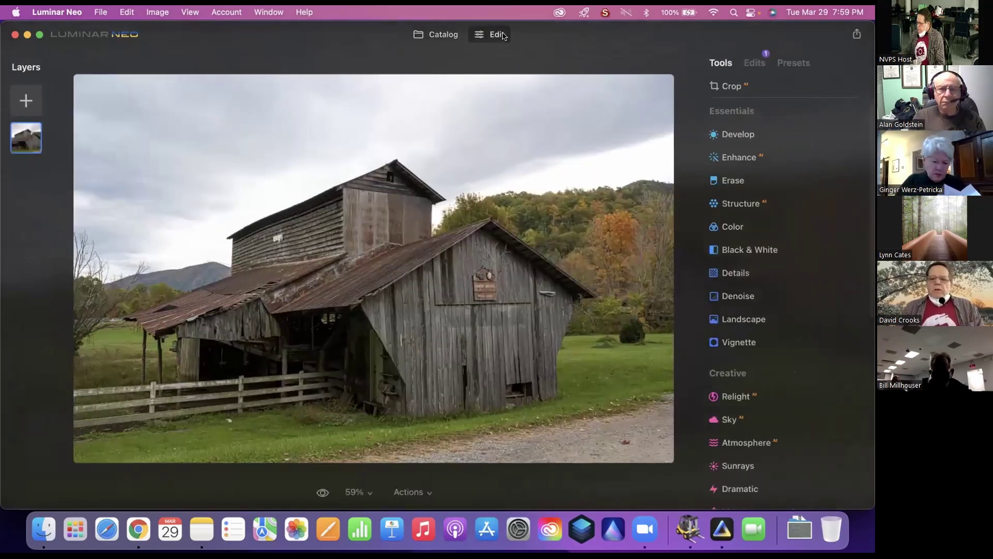
Replace the barn photo's sky with the custom sky DLCSkyPinkBlue-2 using Sky AI.
click(752, 419)
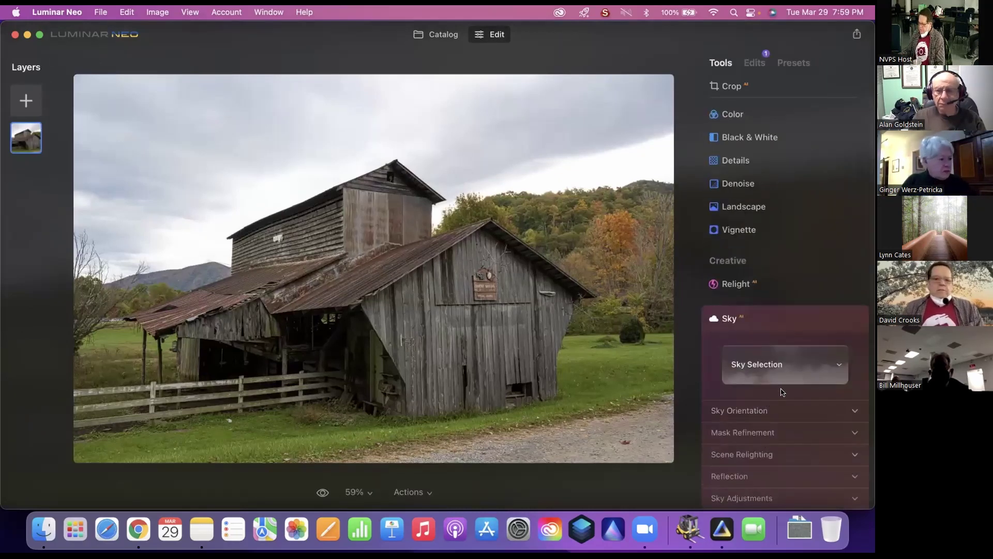
click(789, 360)
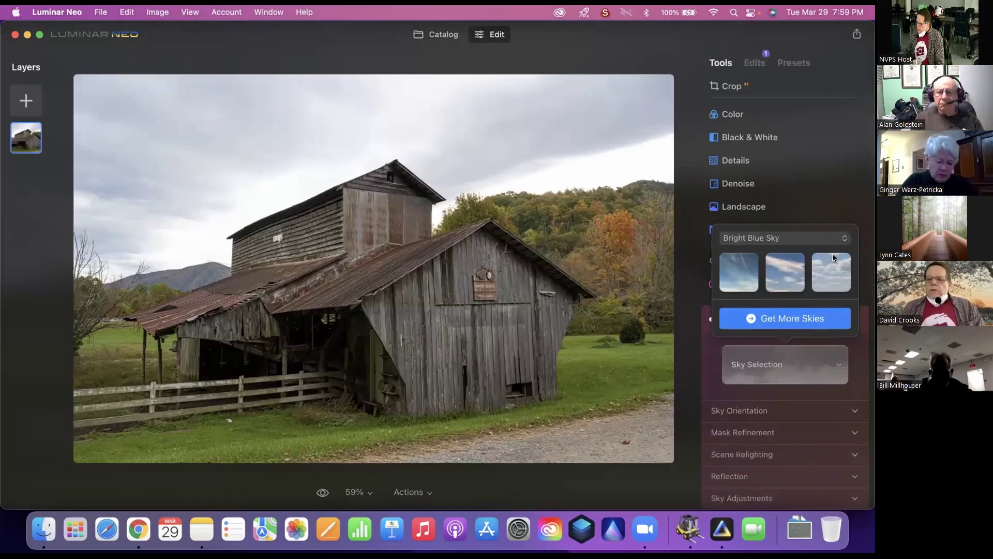
click(811, 238)
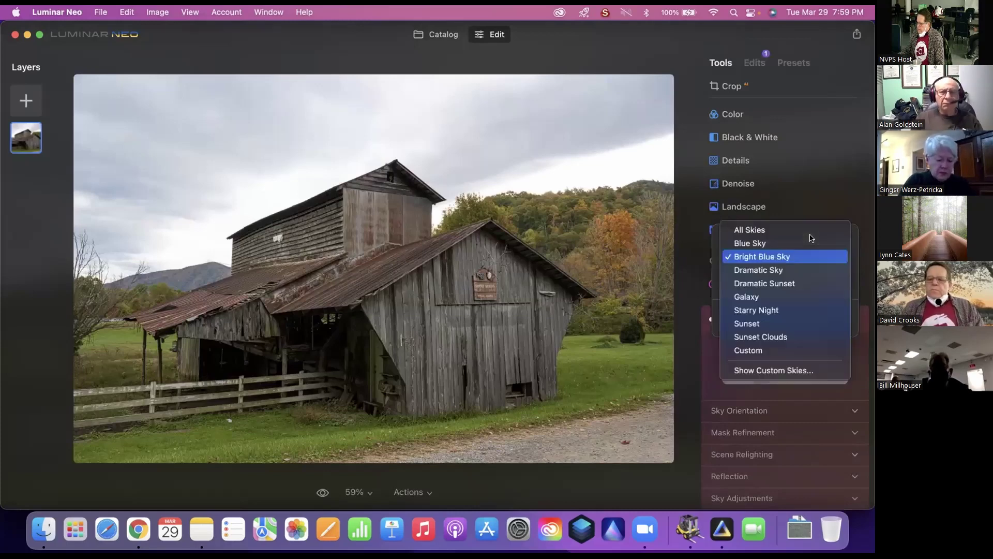
click(776, 352)
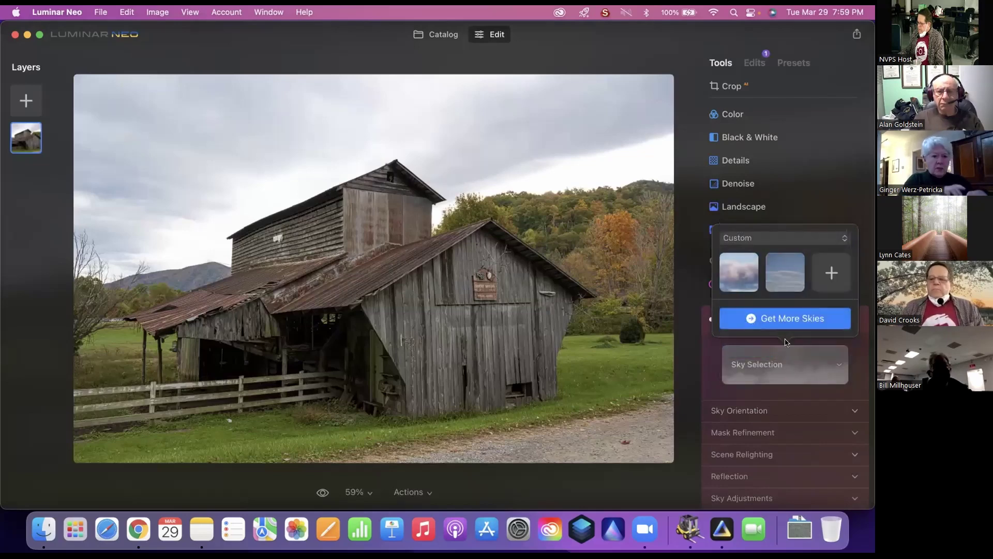
click(741, 274)
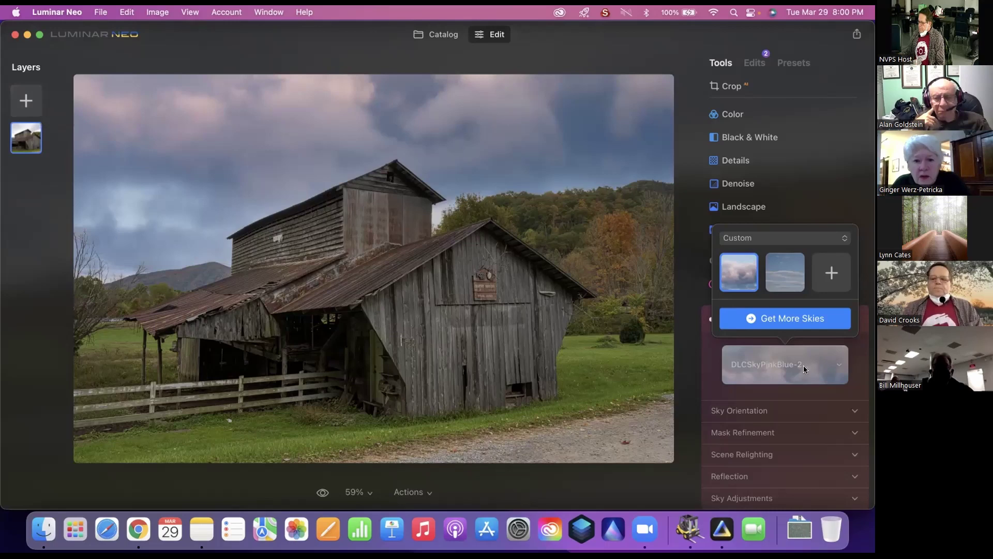
Open the grassy trench landscape photo from the Relight album for editing.
click(438, 35)
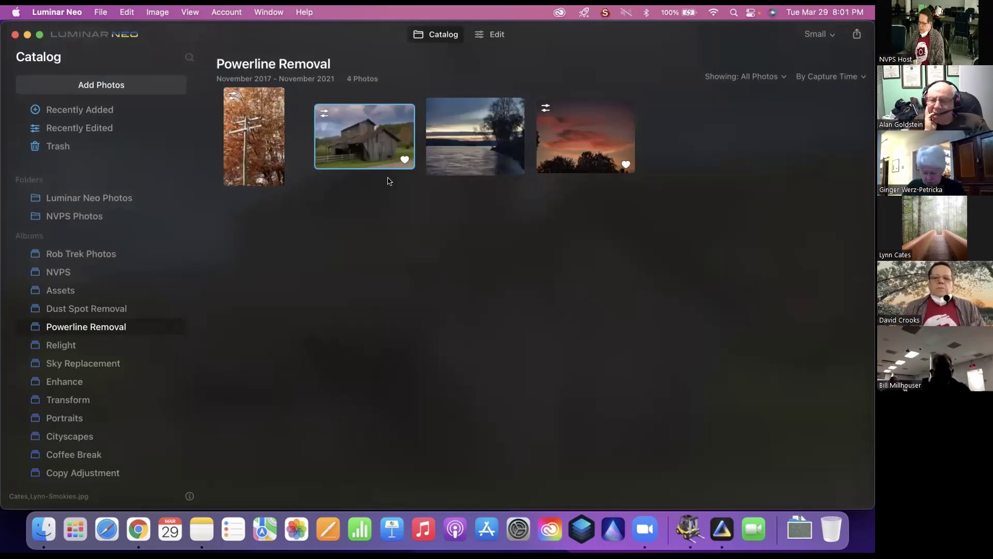
click(85, 346)
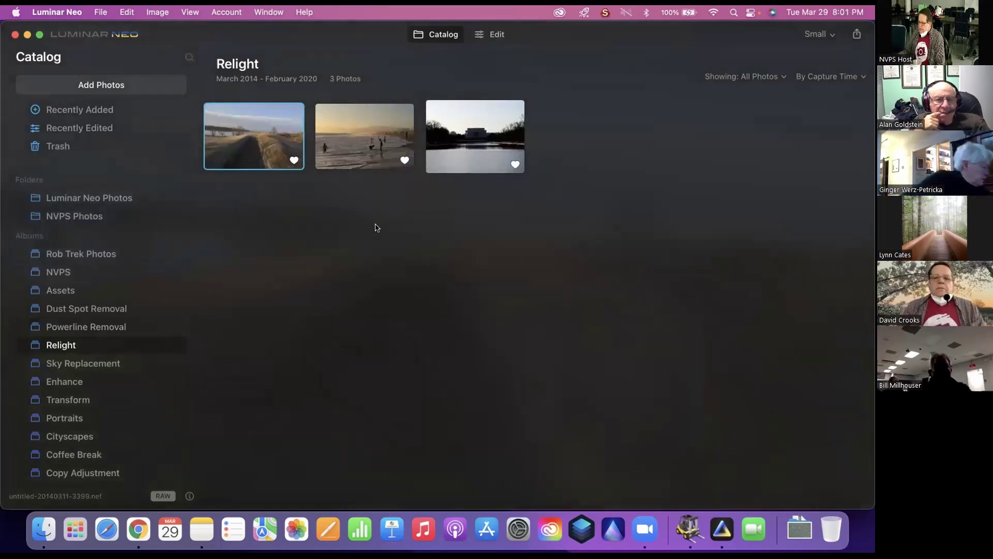
double_click(246, 159)
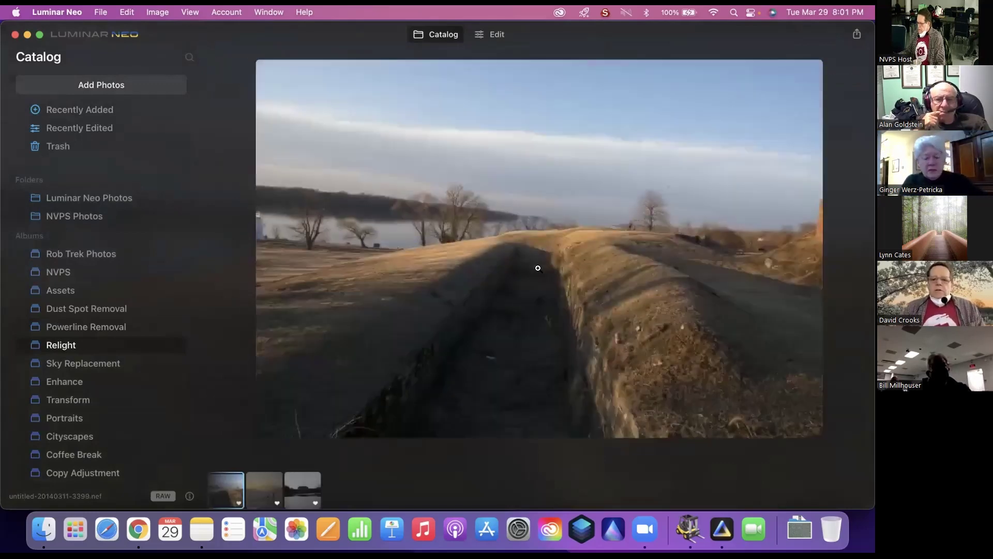
click(500, 39)
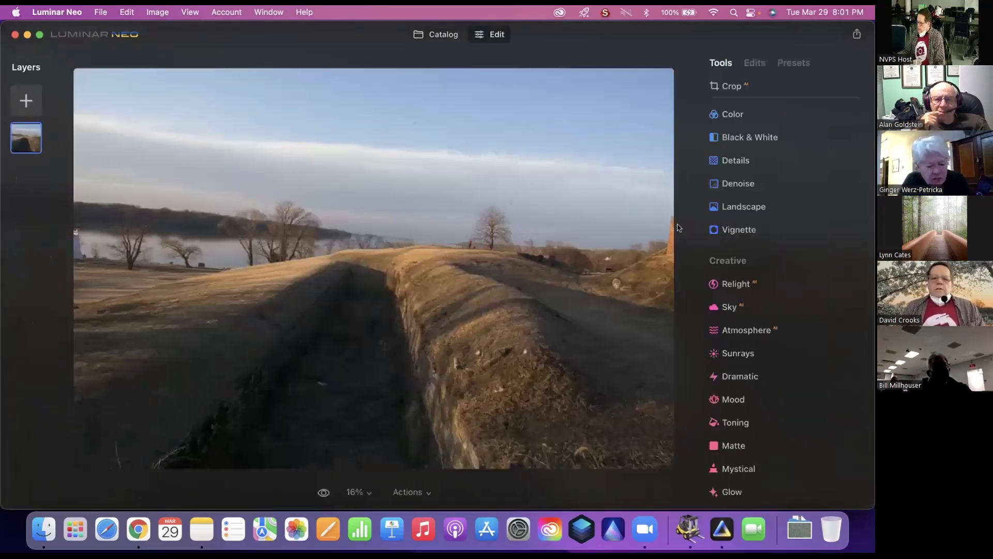
Relight the trench photo with Brightness Near 81, Brightness Far 38 and Depth 89, with Relight's advanced settings expanded.
click(751, 284)
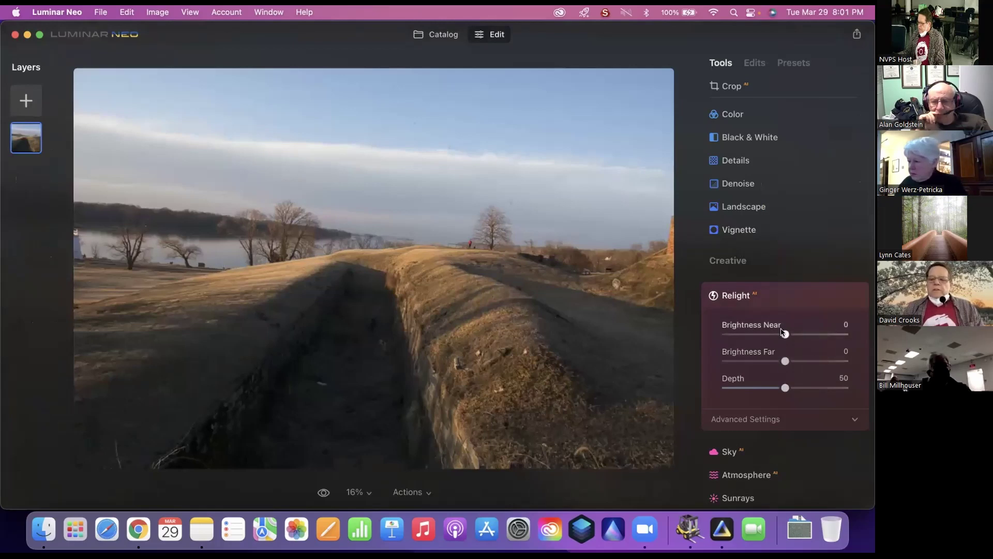
drag(784, 333, 833, 334)
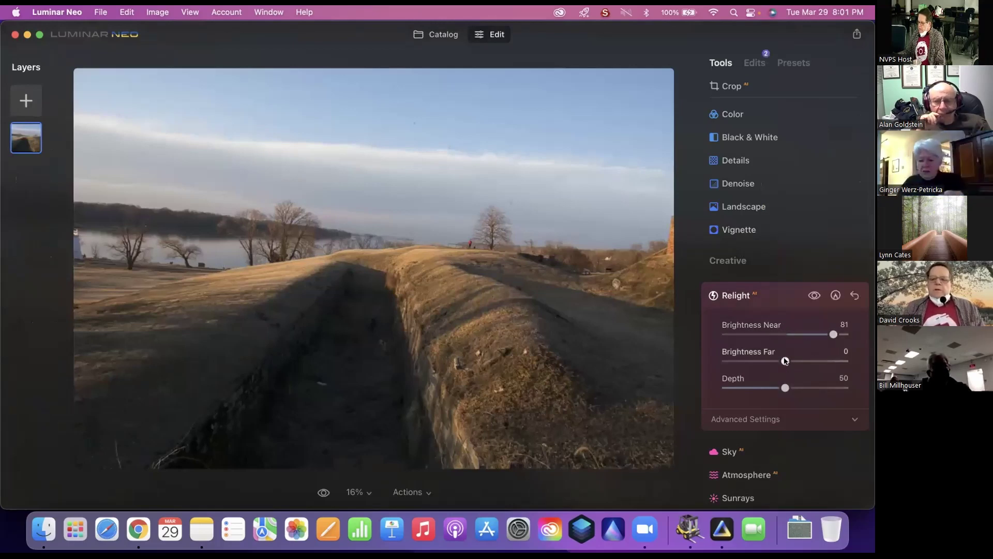
drag(785, 361, 812, 362)
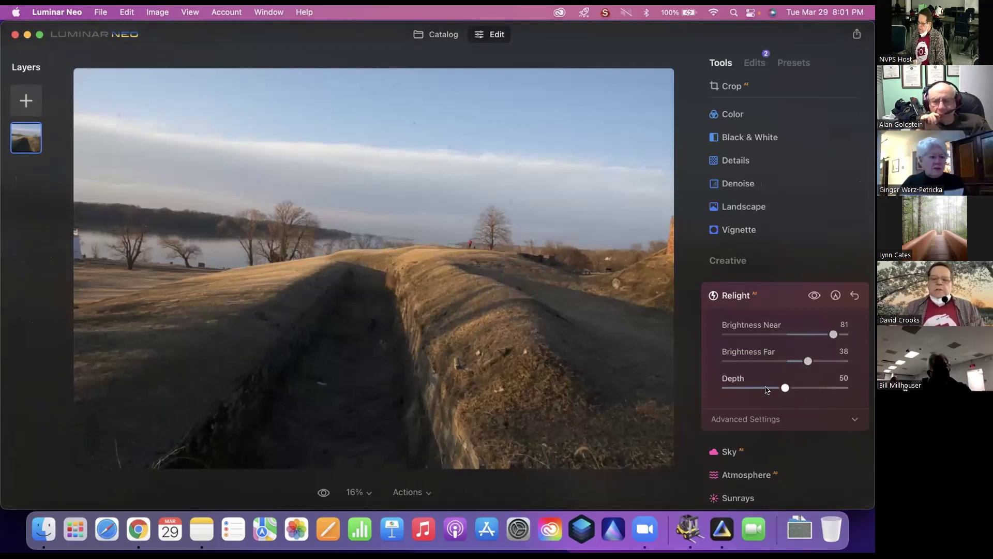
drag(785, 387, 810, 388)
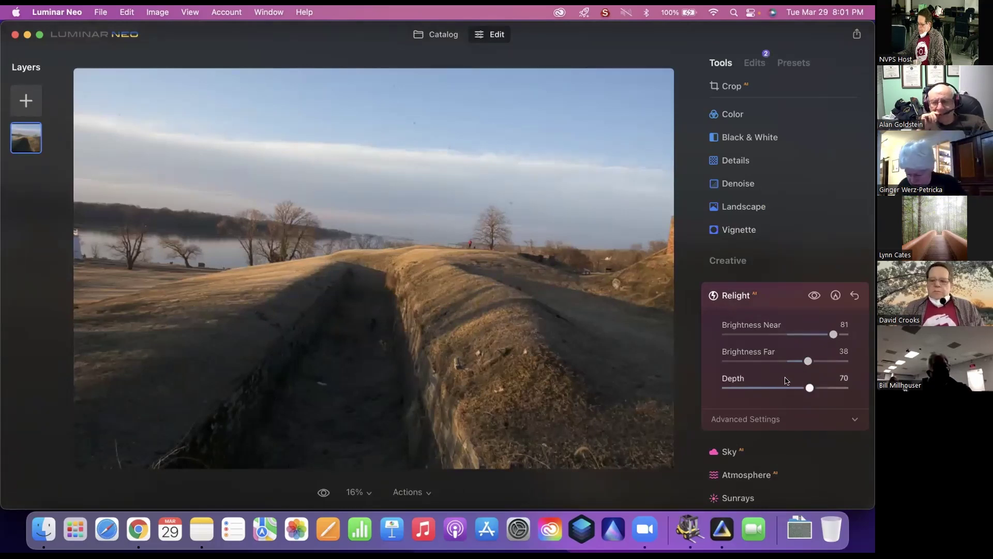
scroll(785, 380, down, 1)
scroll(785, 380, down, 3)
click(786, 382)
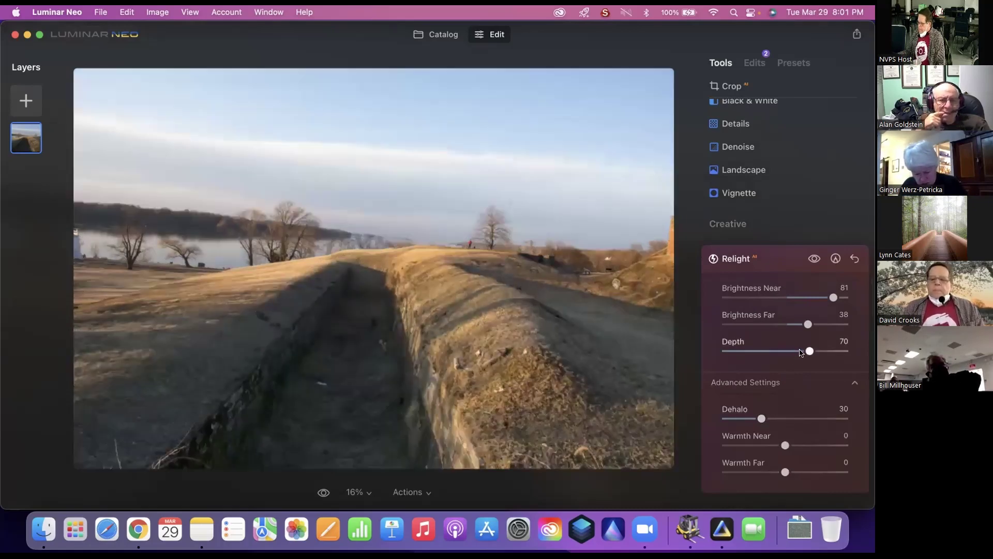
drag(810, 351, 775, 355)
drag(786, 353, 832, 353)
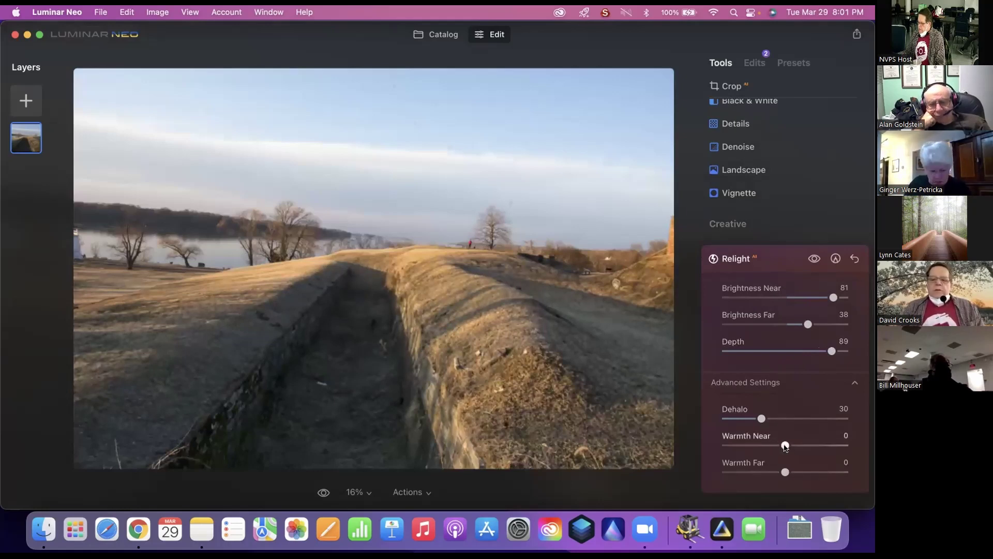
Set Relight's Warmth Near to 15 and Warmth Far to 9, and compare the trench photo before and after.
drag(785, 446, 803, 445)
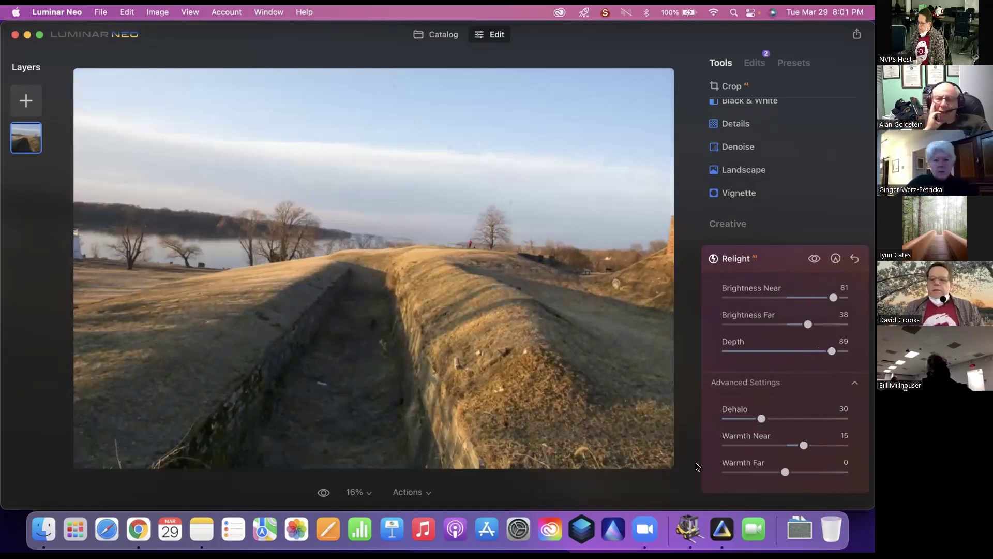
drag(780, 469, 793, 470)
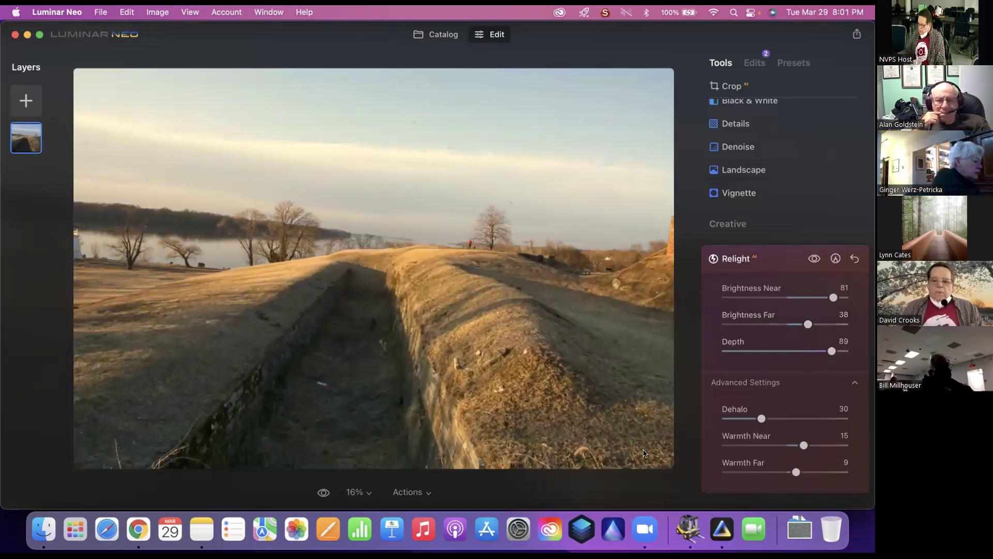
click(323, 492)
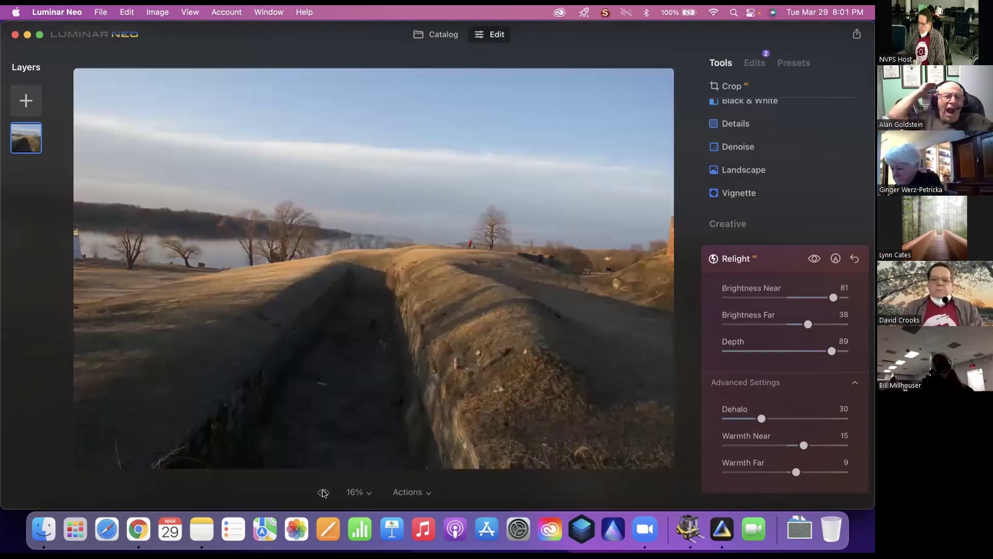
click(324, 492)
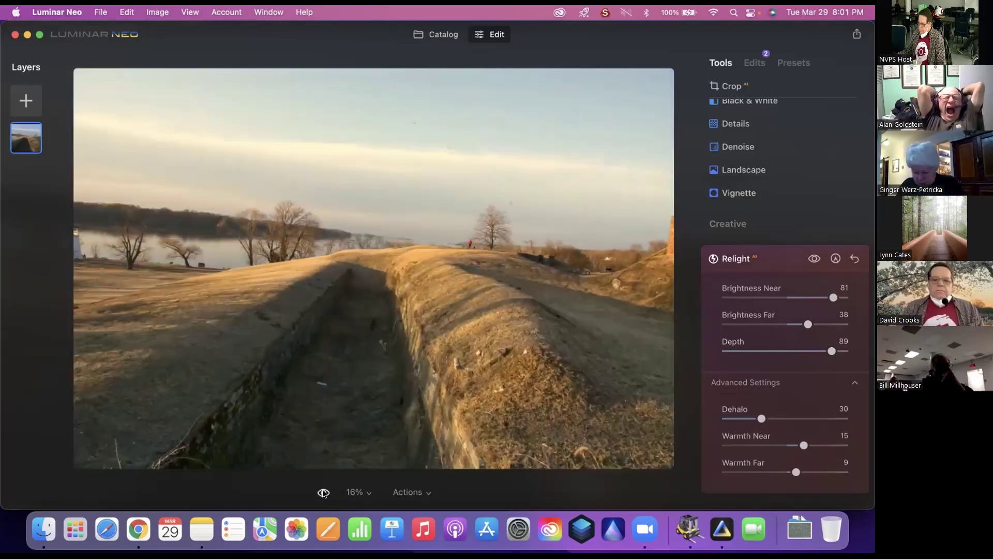
click(323, 492)
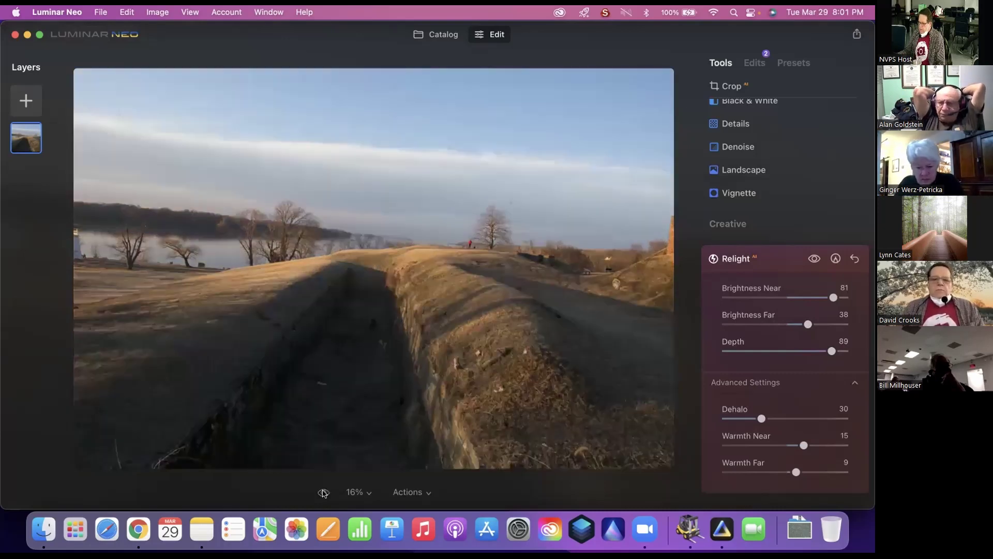
click(323, 492)
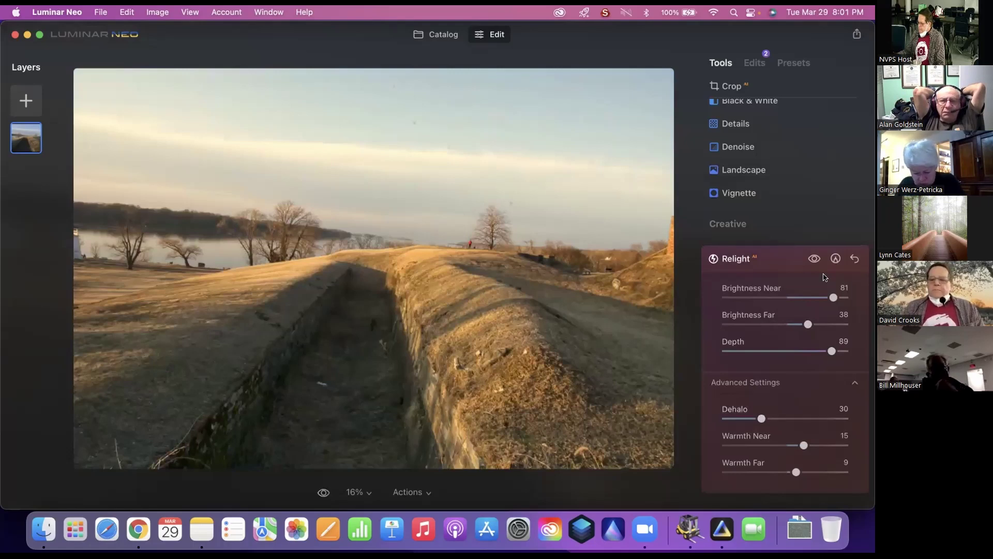
Replace the trench photo's sky with the custom sky Sky-1 using Sky AI.
click(774, 254)
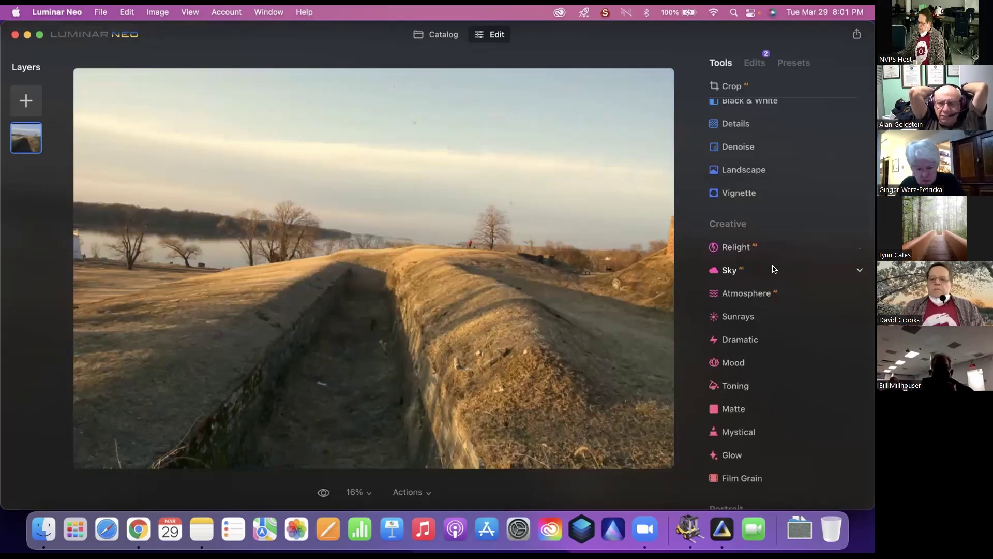
click(775, 270)
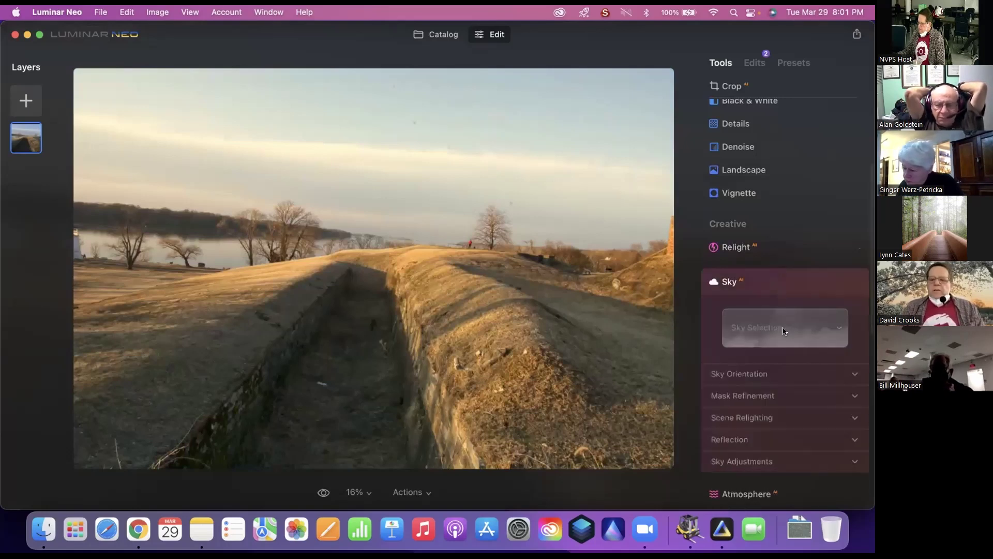
click(780, 326)
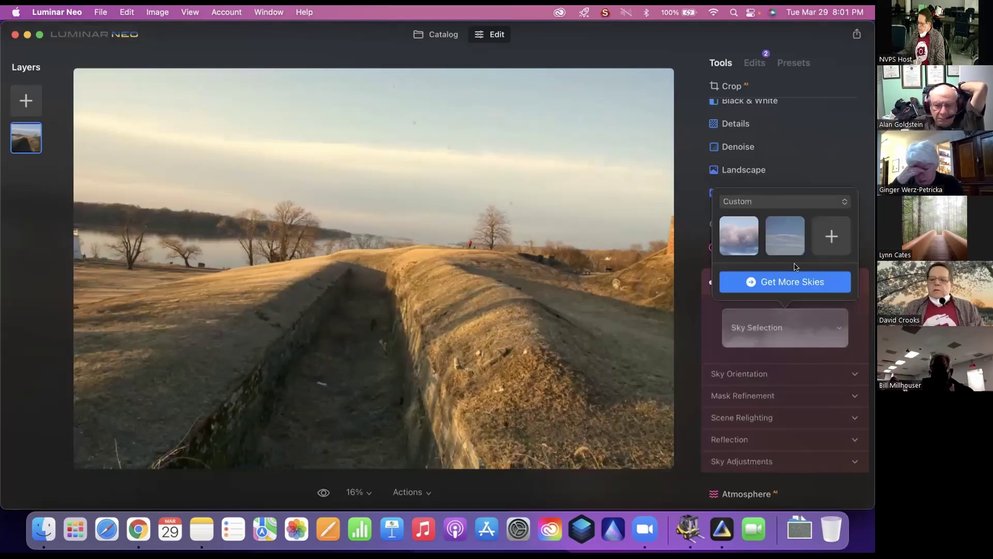
click(790, 235)
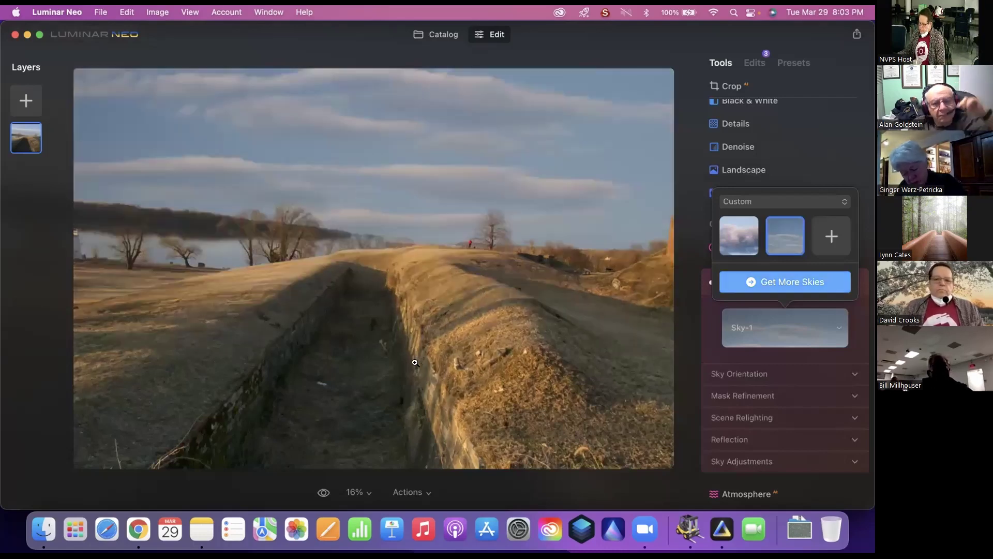
click(326, 495)
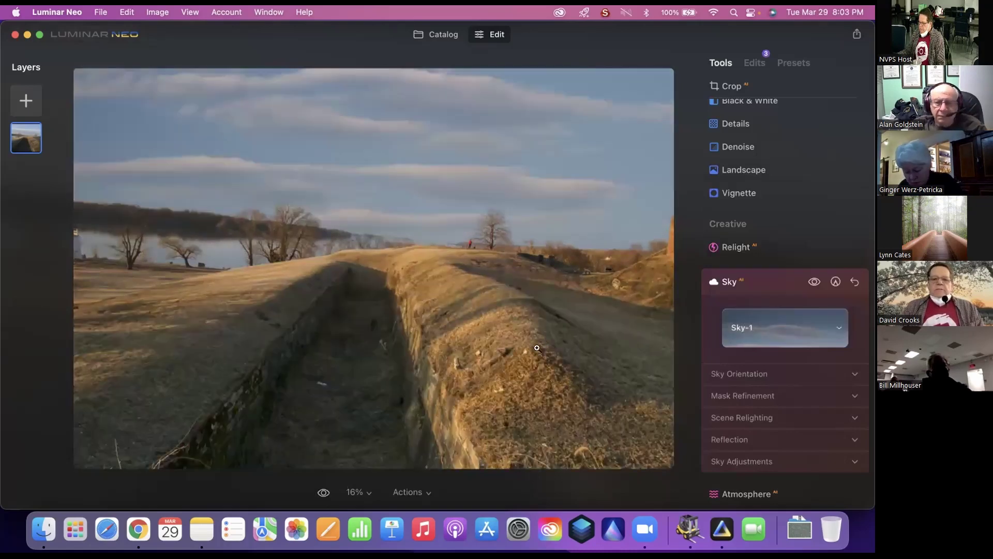
Open the beach photo with bathers from the Relight album for editing.
click(432, 35)
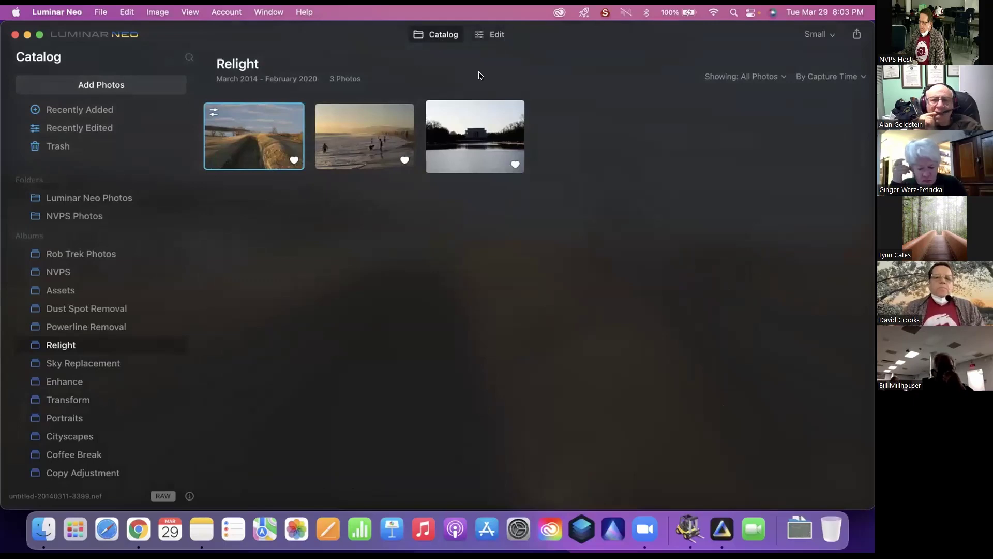
click(398, 127)
double_click(397, 127)
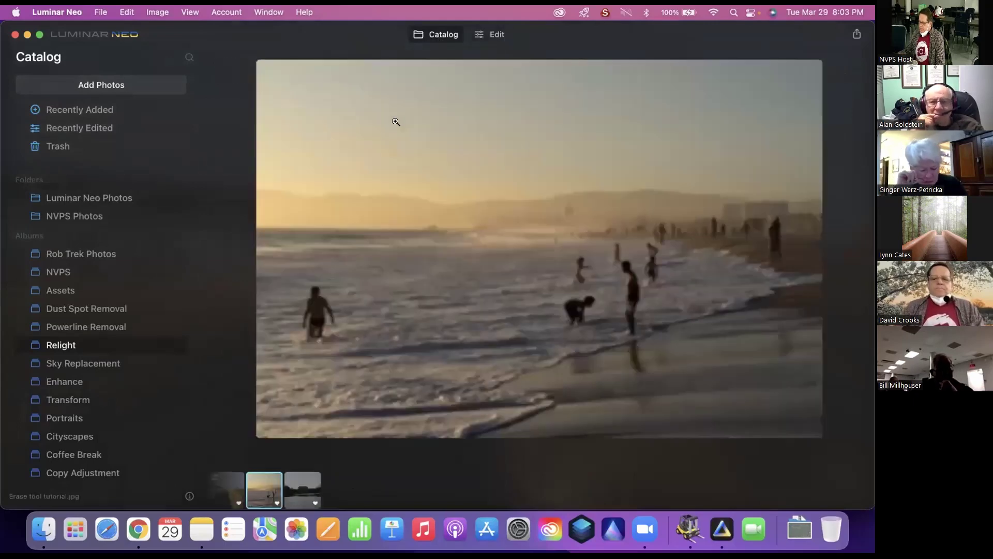
click(501, 39)
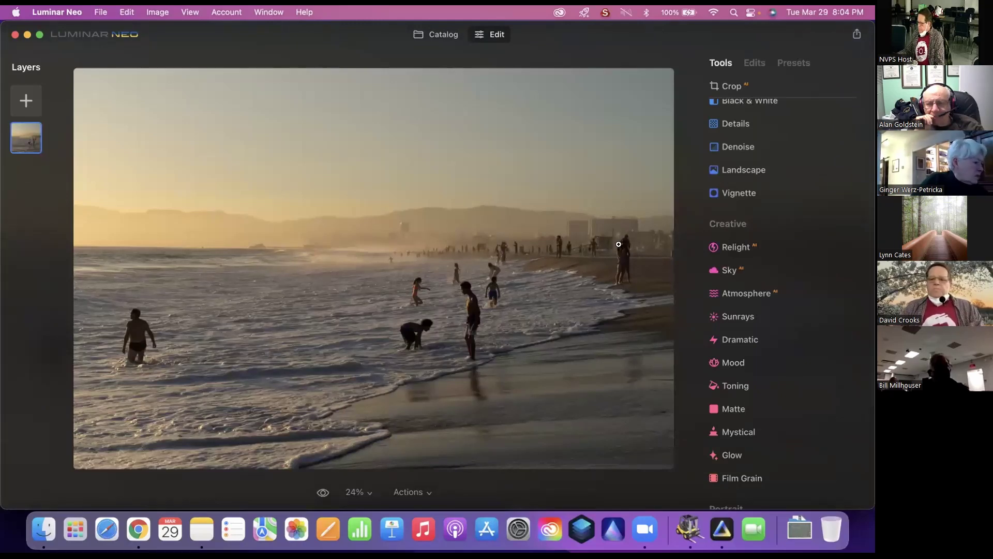
Relight the beach photo with Brightness Near 53, Brightness Far 57, Depth 22, Warmth Near 22 and Warmth Far 8.
click(743, 248)
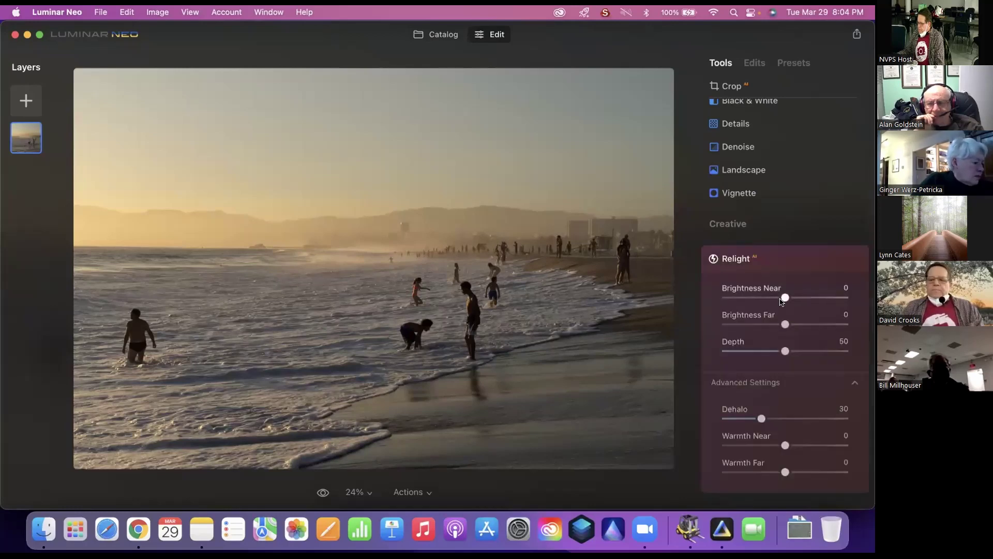
drag(784, 298, 752, 351)
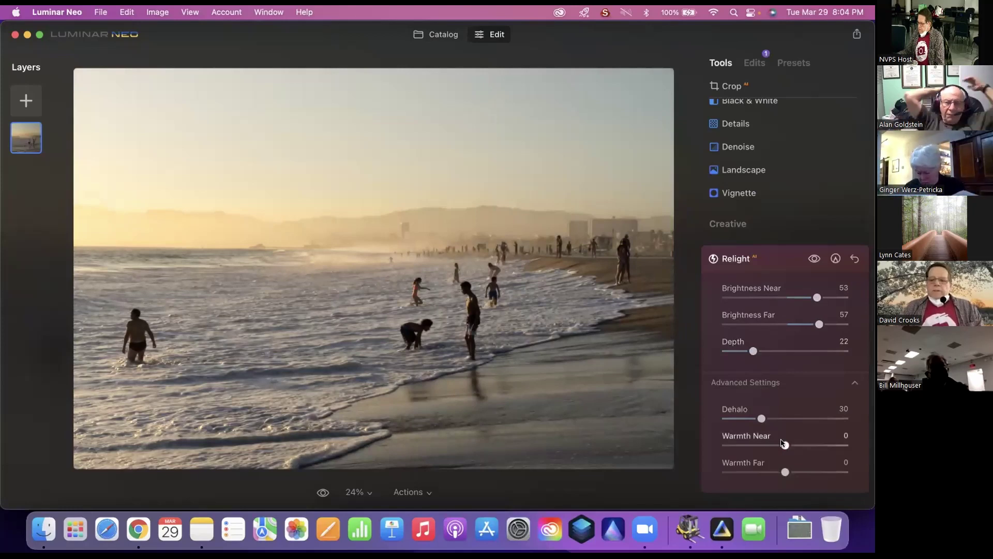
drag(784, 445, 790, 473)
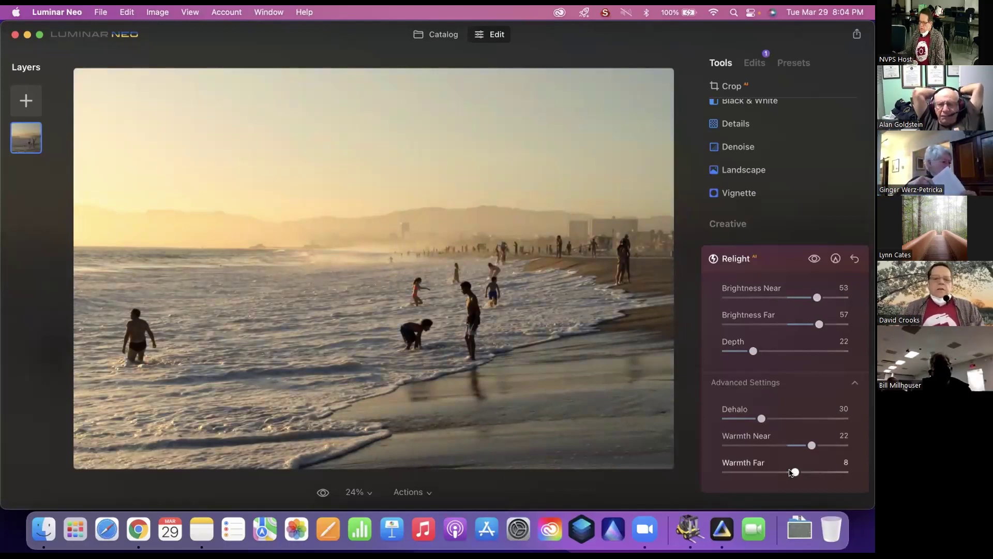
click(776, 254)
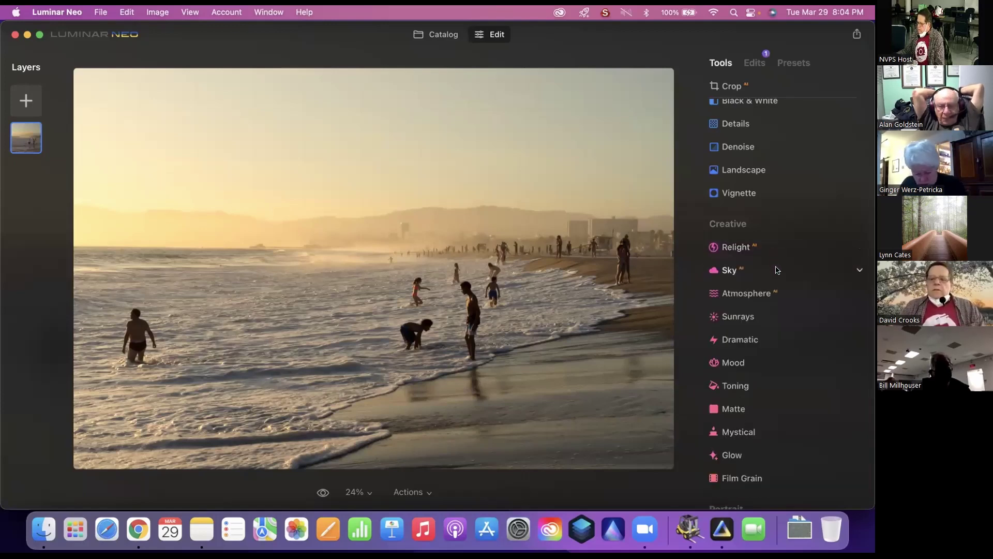
click(775, 269)
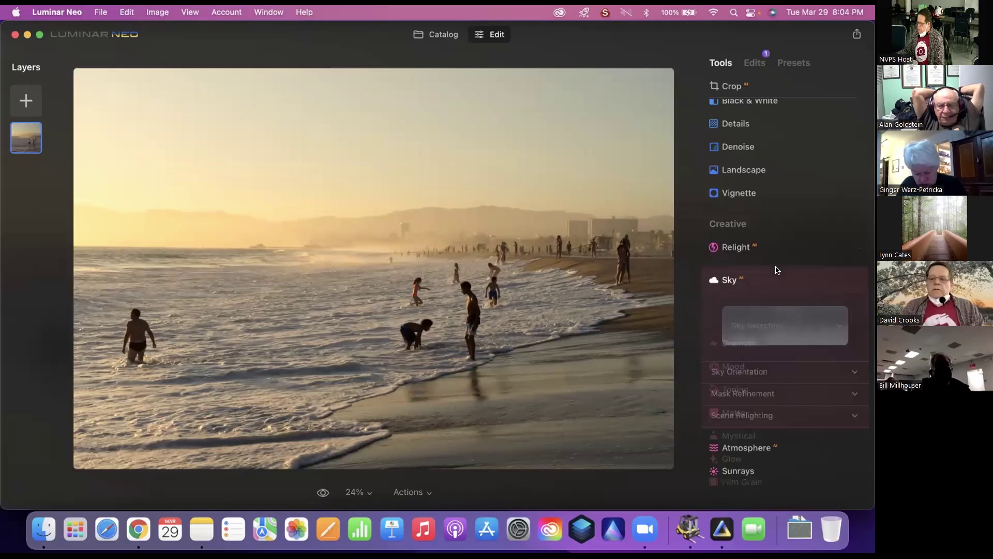
click(790, 327)
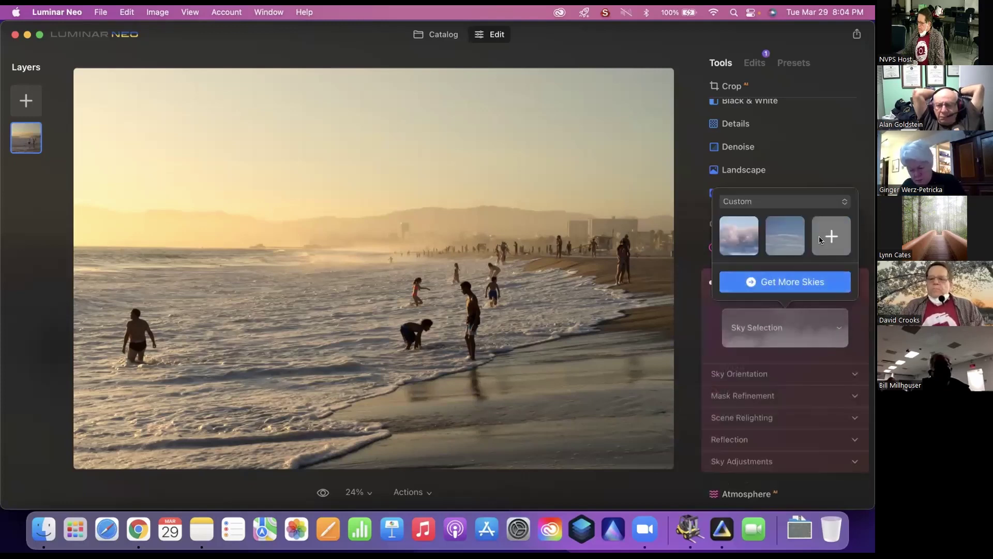
click(784, 202)
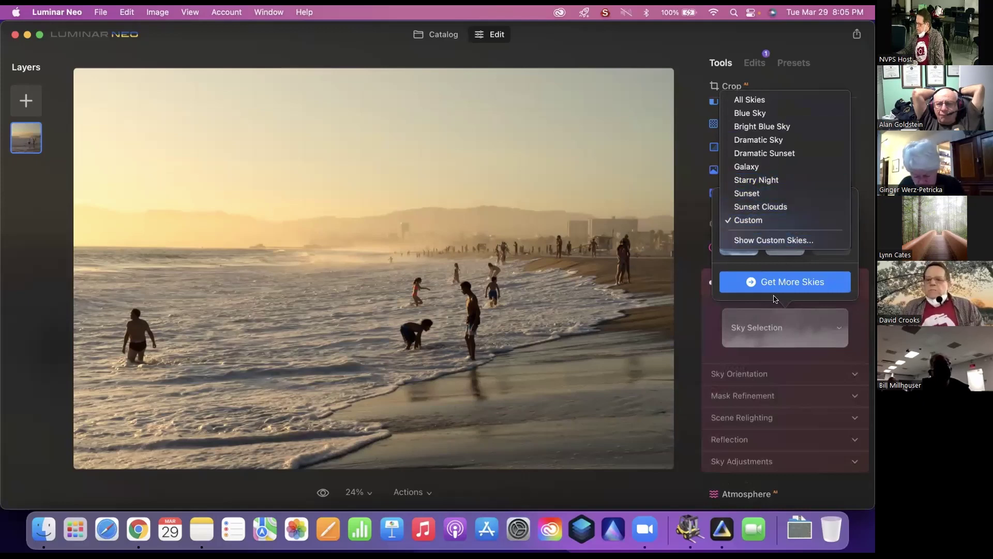
click(766, 313)
click(766, 312)
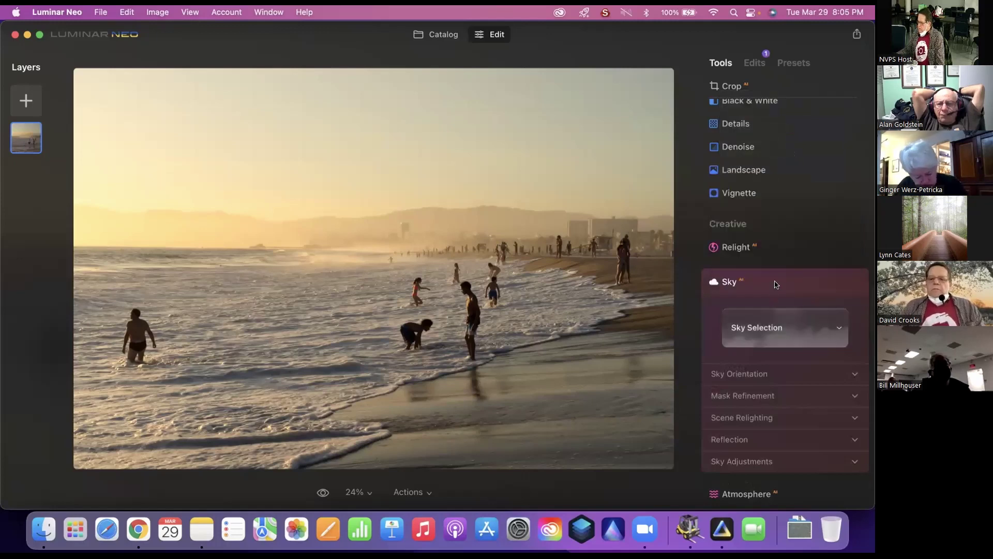
click(777, 284)
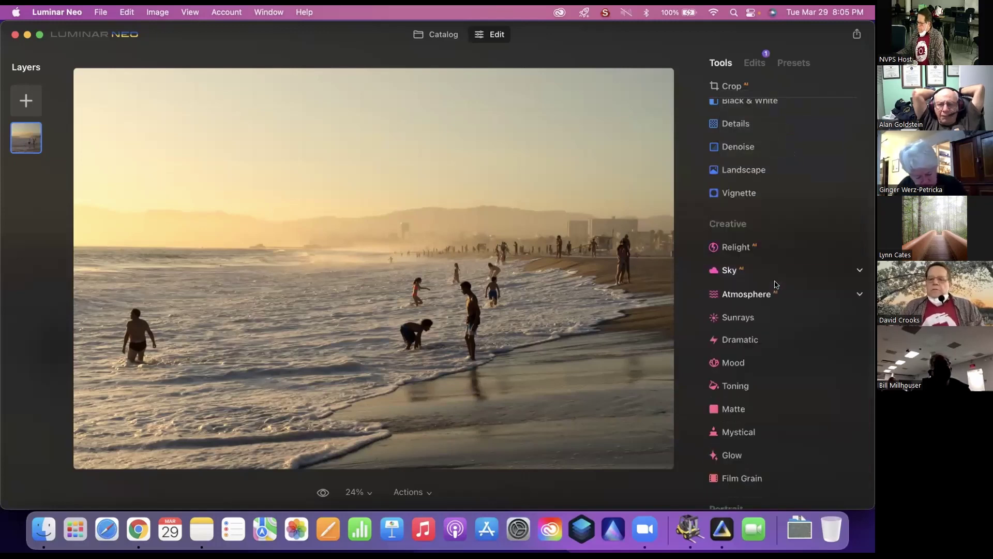
Add Sunrays with Amount 30 to the beach photo and place the sun centre at the far left, just above the horizon.
click(780, 315)
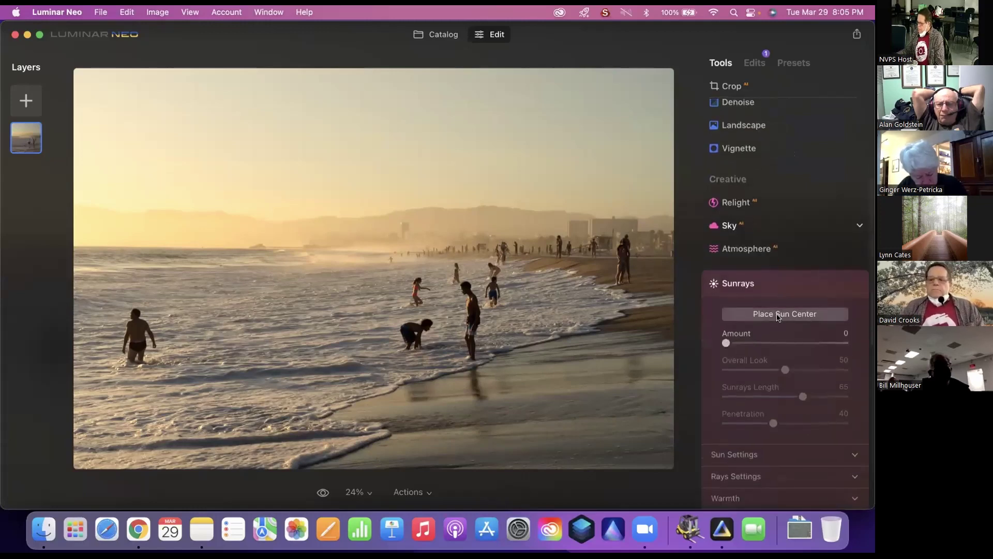
click(758, 342)
click(778, 314)
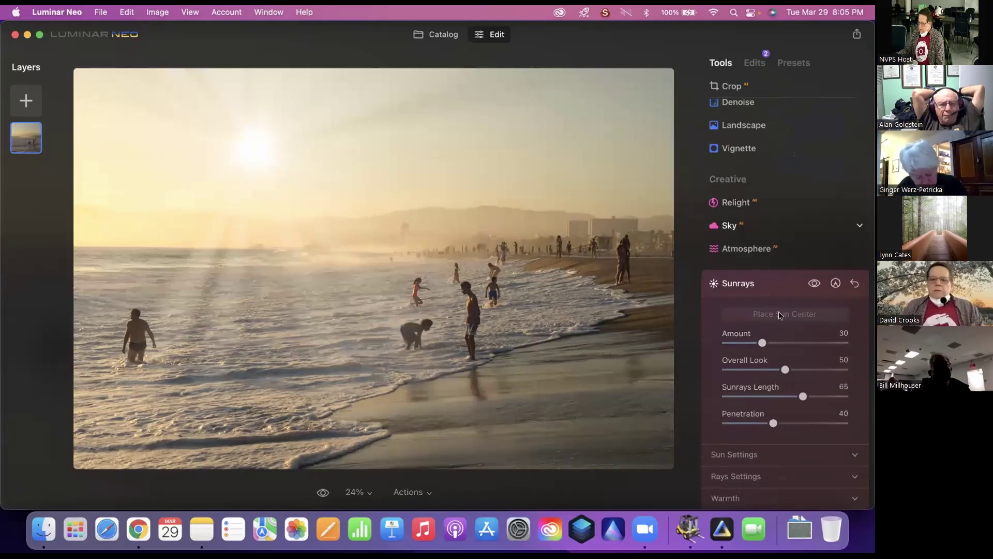
mouse_move(254, 148)
mouse_down()
mouse_move(207, 155)
mouse_move(114, 194)
mouse_move(110, 184)
mouse_up()
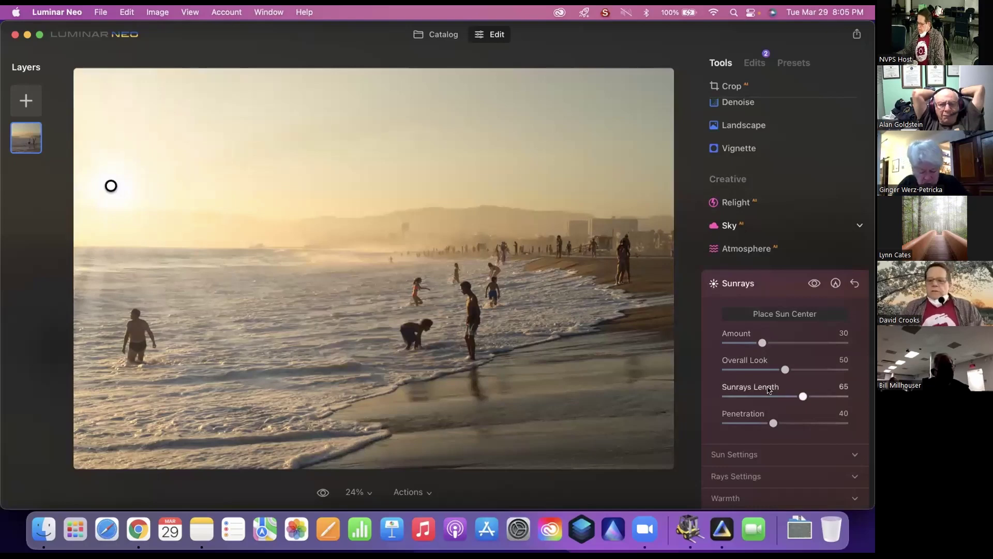
Set the Sunrays Length to 82, Sun Radius to 35 and Sun Glow Amount to 71.
scroll(769, 390, up, 2)
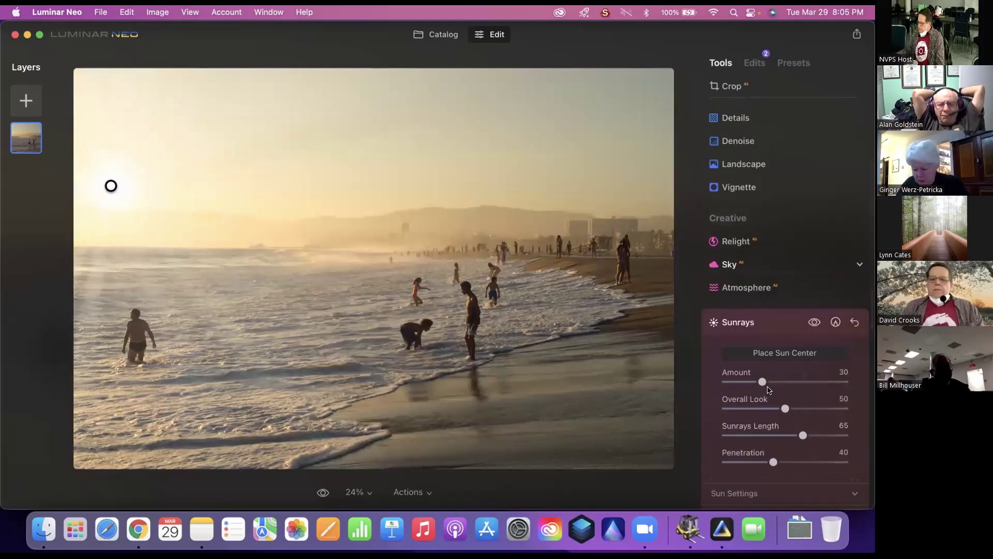
scroll(769, 390, down, 3)
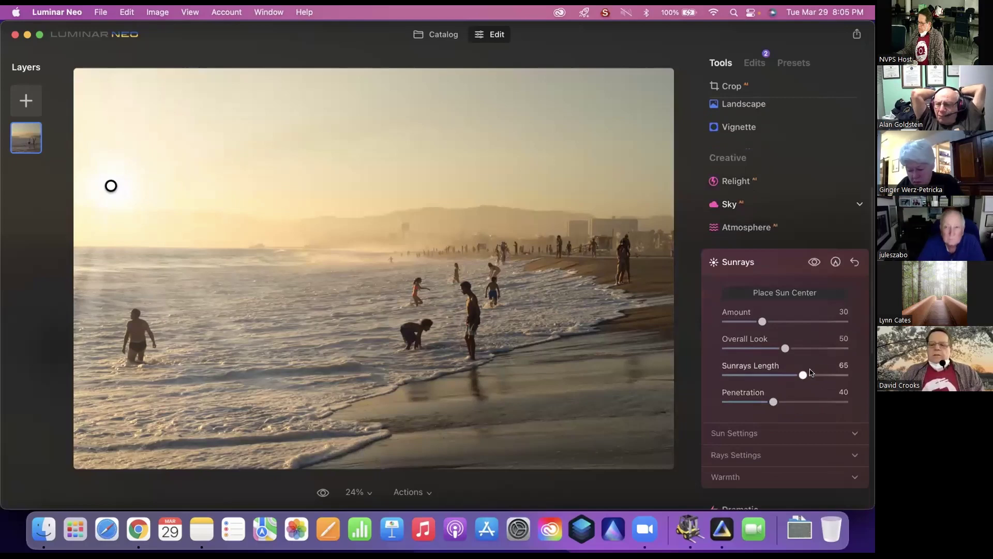
drag(803, 374, 824, 375)
scroll(793, 415, down, 1)
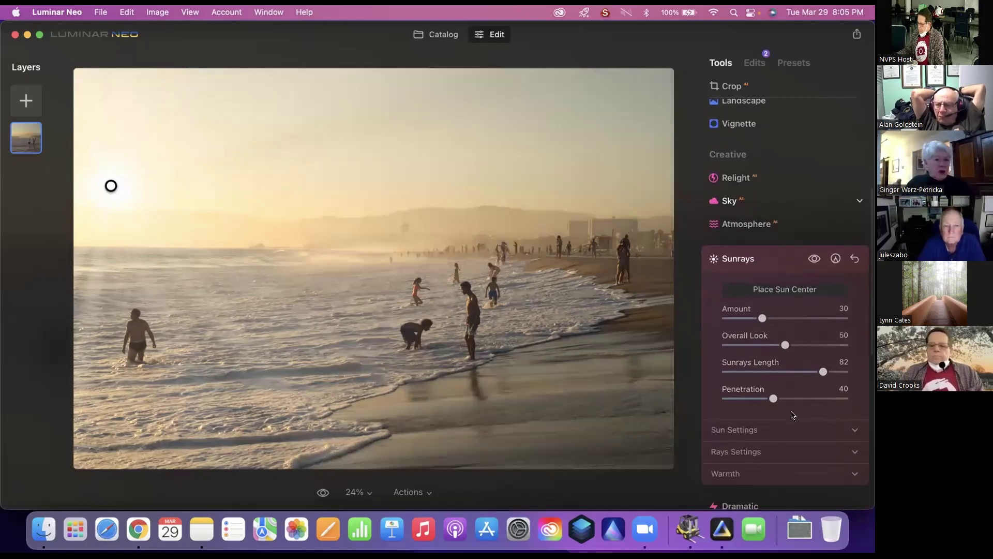
click(780, 423)
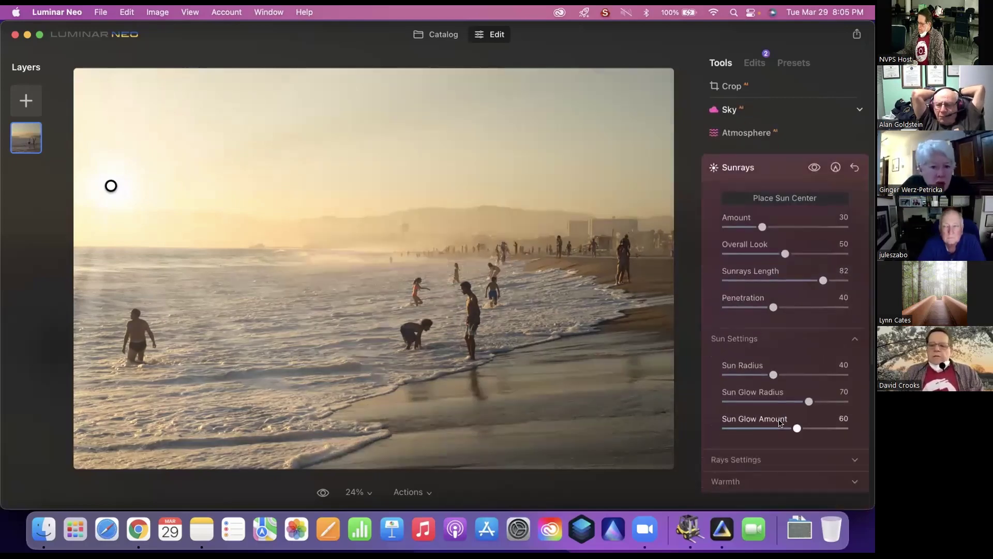
scroll(784, 409, down, 1)
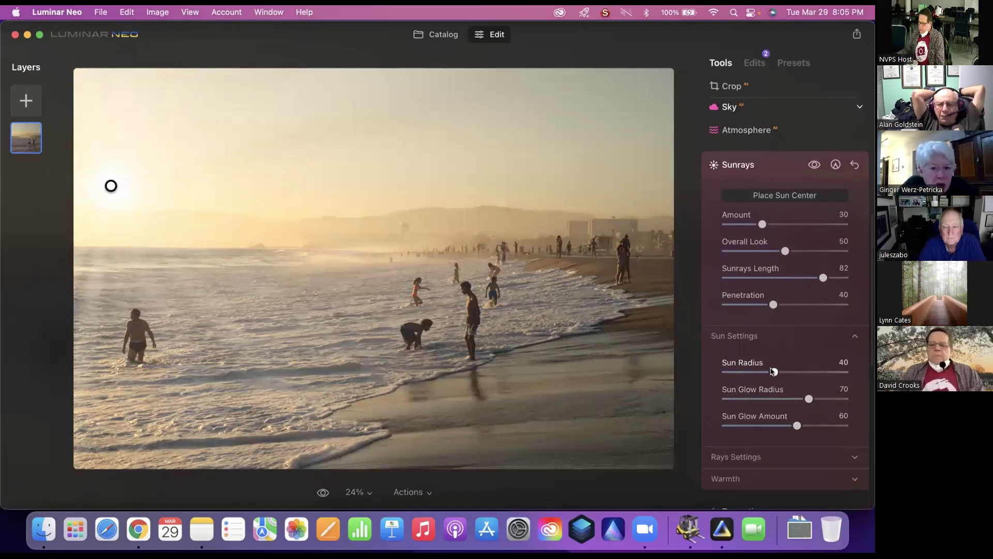
drag(773, 370, 768, 372)
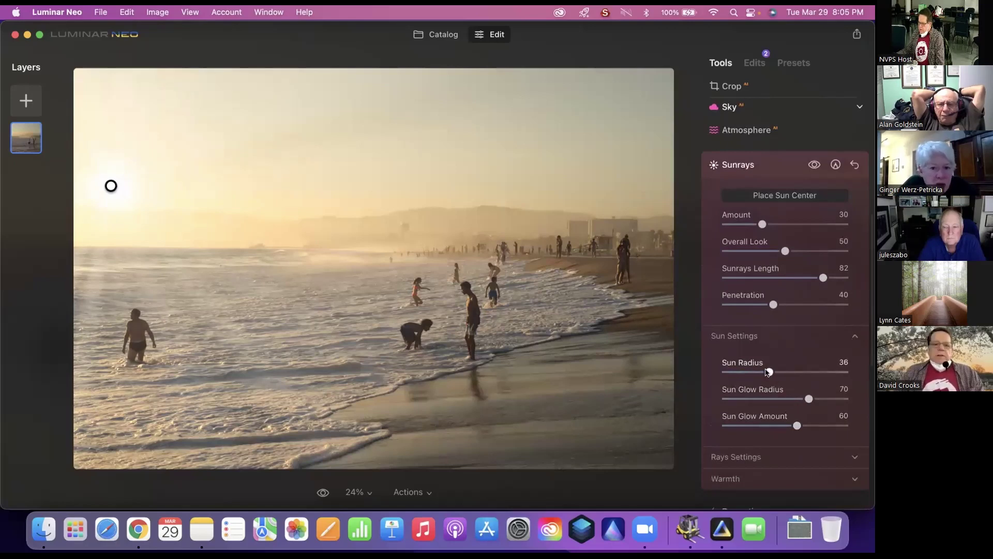
click(809, 425)
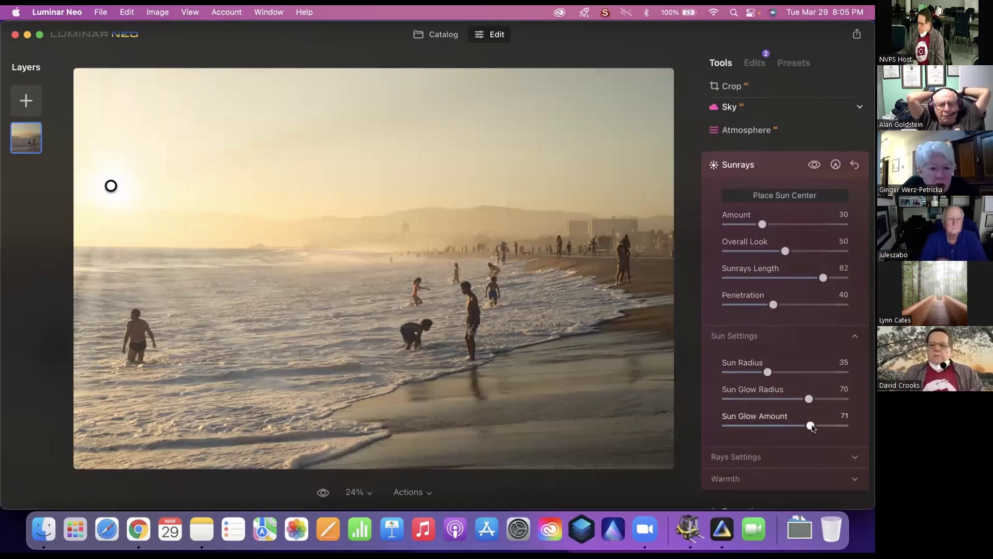
Set the Number of Sunrays to 46 and compare the beach photo before and after.
click(786, 451)
scroll(785, 450, down, 3)
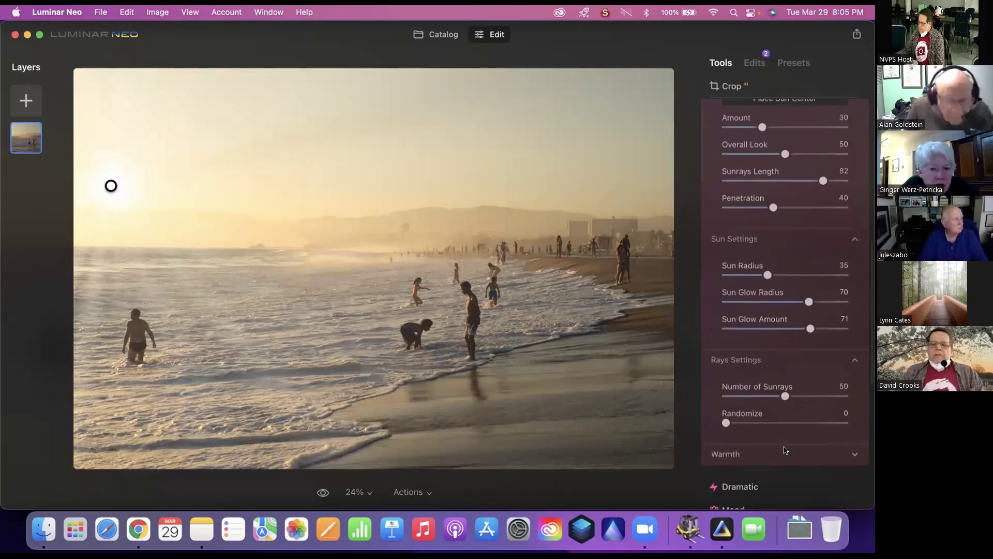
mouse_move(785, 395)
mouse_down()
mouse_move(751, 394)
mouse_move(780, 394)
mouse_up()
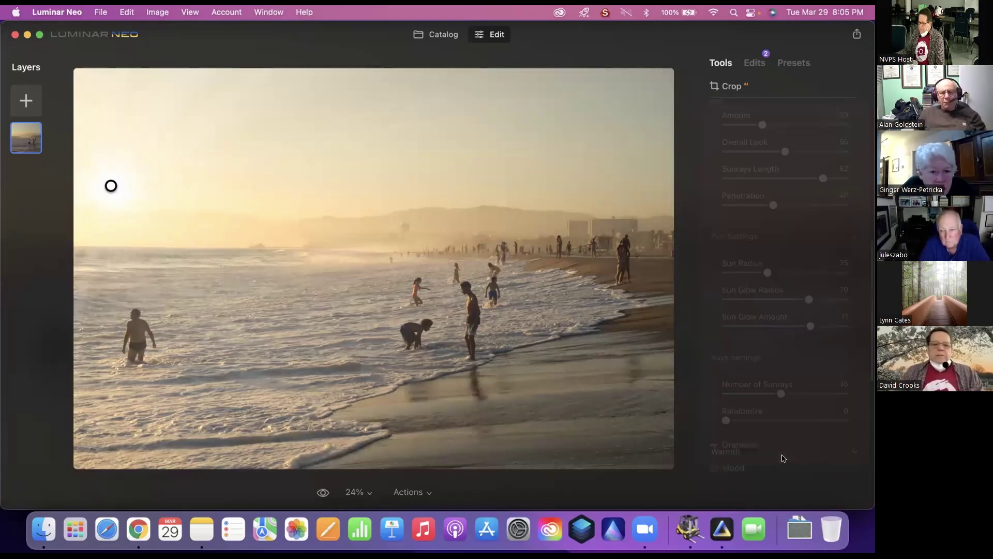
scroll(786, 439, up, 2)
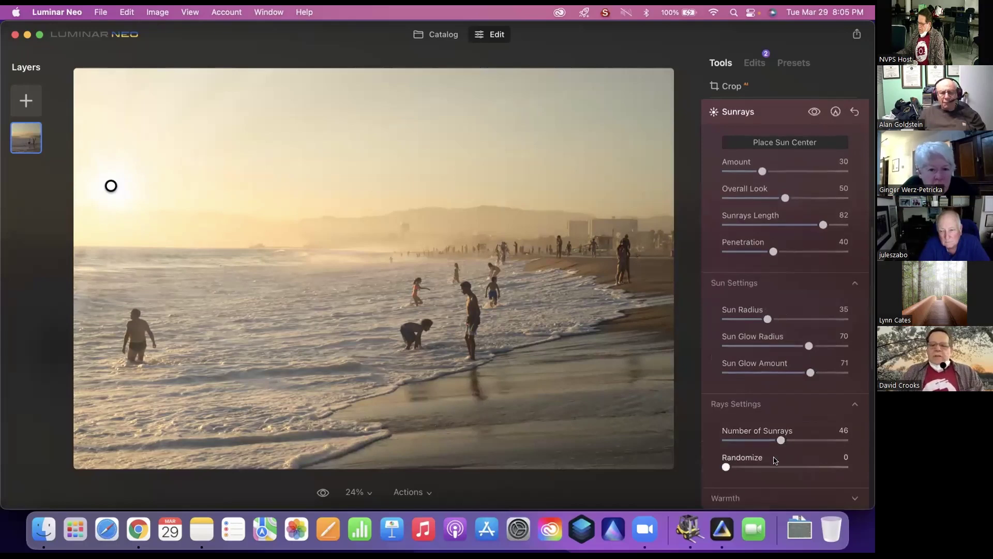
click(323, 491)
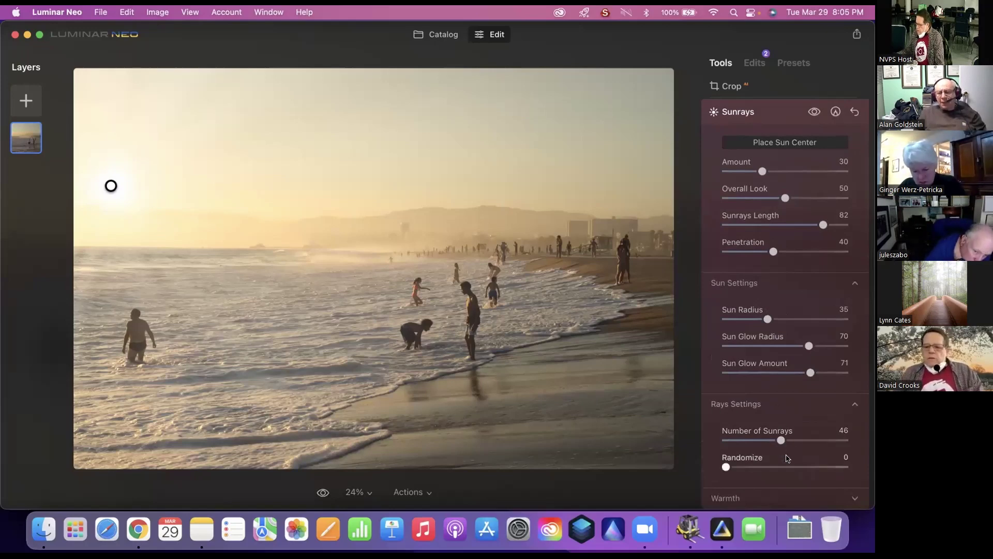
Set the Sun Warmth to 53 and the Sunrays Warmth to 58, and close the Sunrays settings.
scroll(793, 442, up, 1)
scroll(793, 443, down, 3)
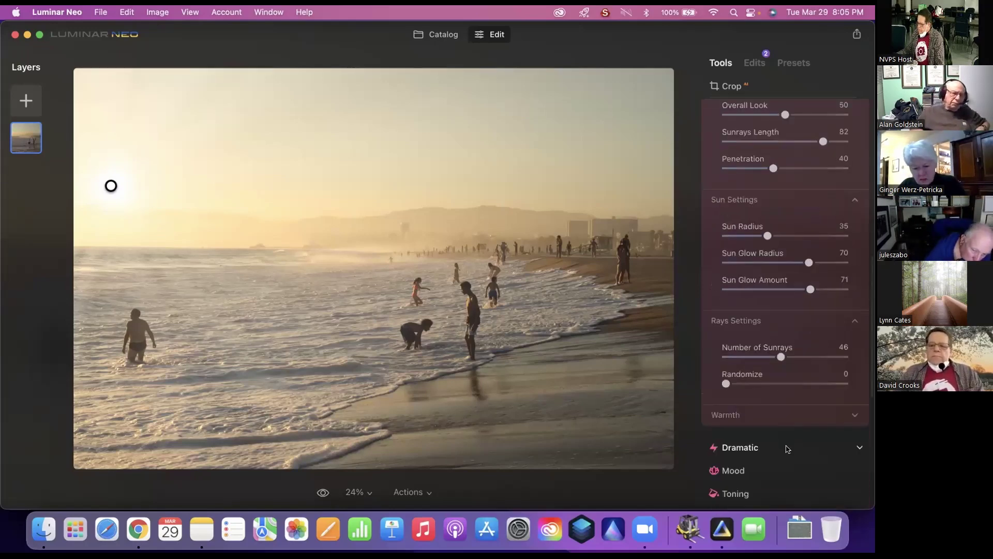
click(782, 413)
click(789, 462)
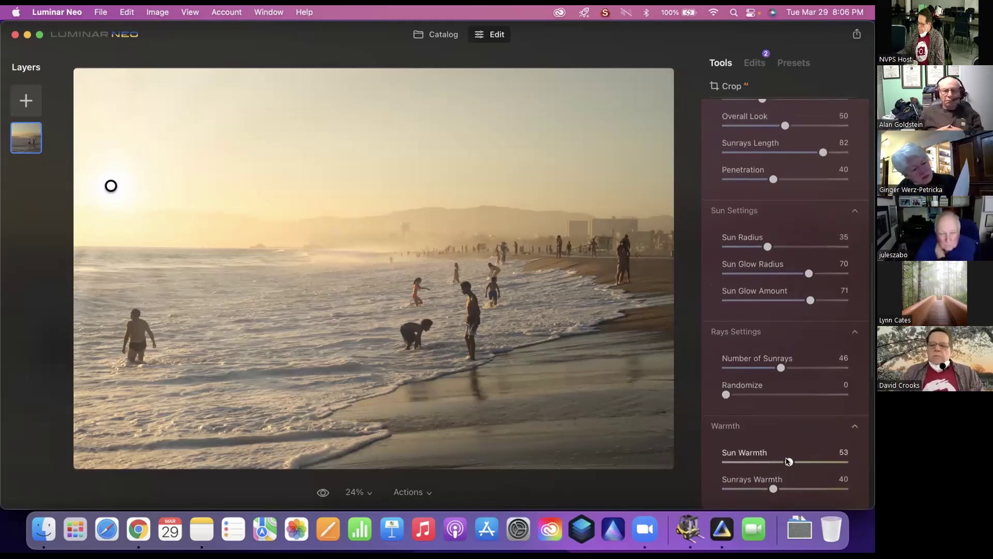
click(796, 489)
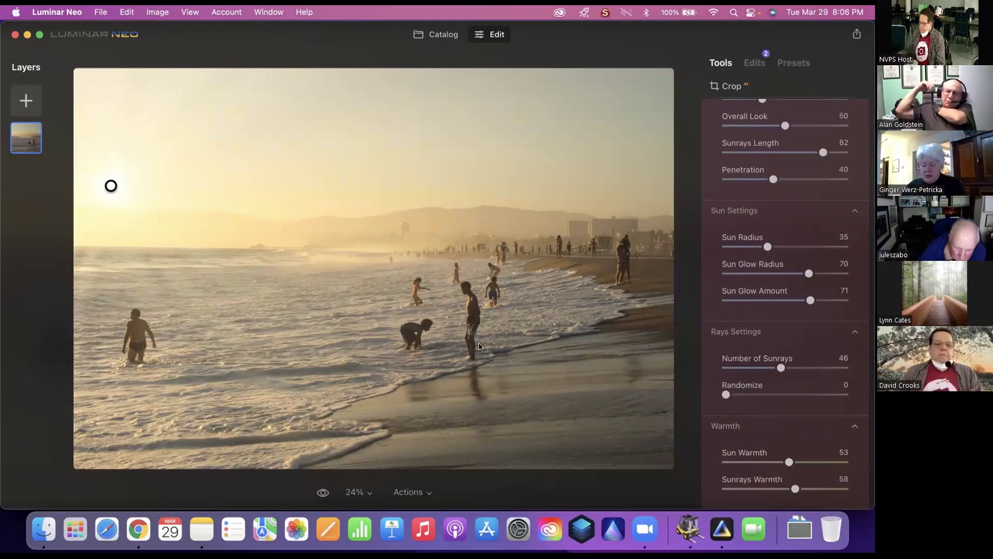
scroll(781, 393, down, 1)
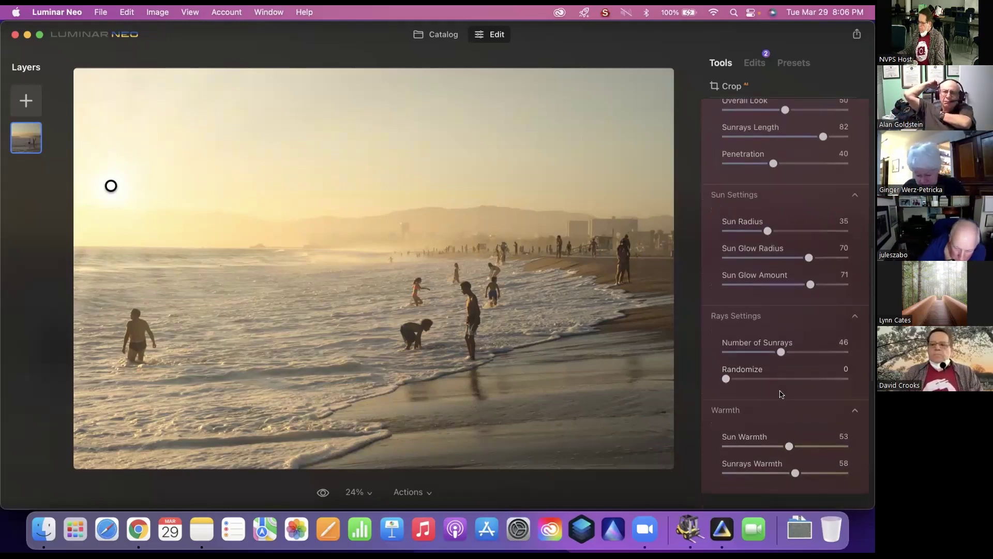
scroll(780, 394, up, 3)
scroll(773, 362, up, 2)
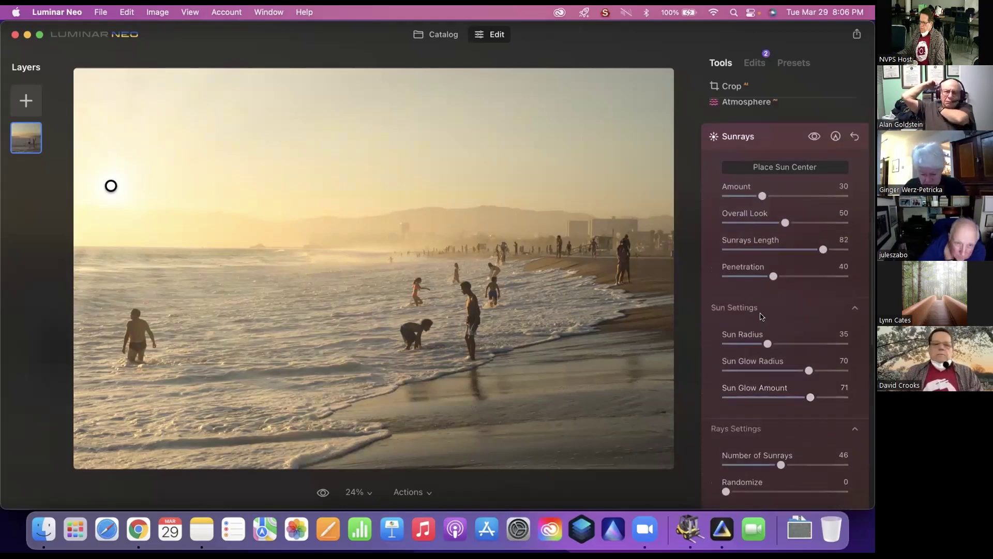
click(780, 139)
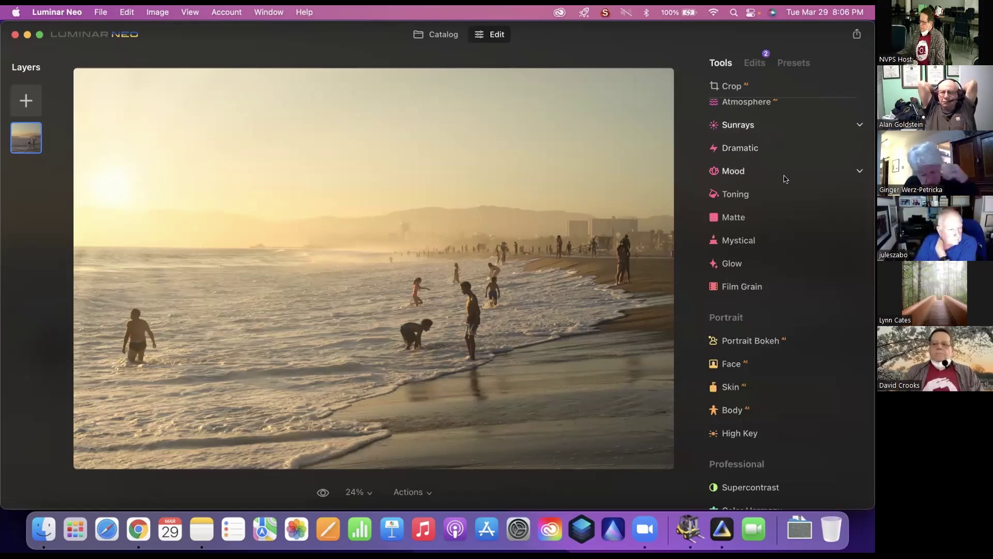
scroll(780, 157, down, 1)
scroll(786, 181, up, 3)
scroll(787, 181, up, 4)
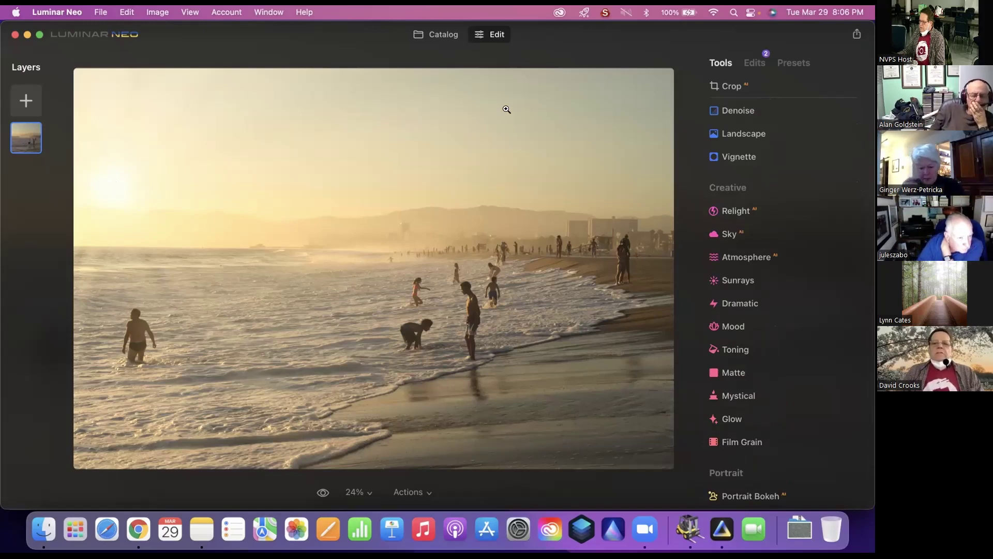
Open the photo of the columned memorial and its reflecting pool from the Relight album for editing.
click(435, 36)
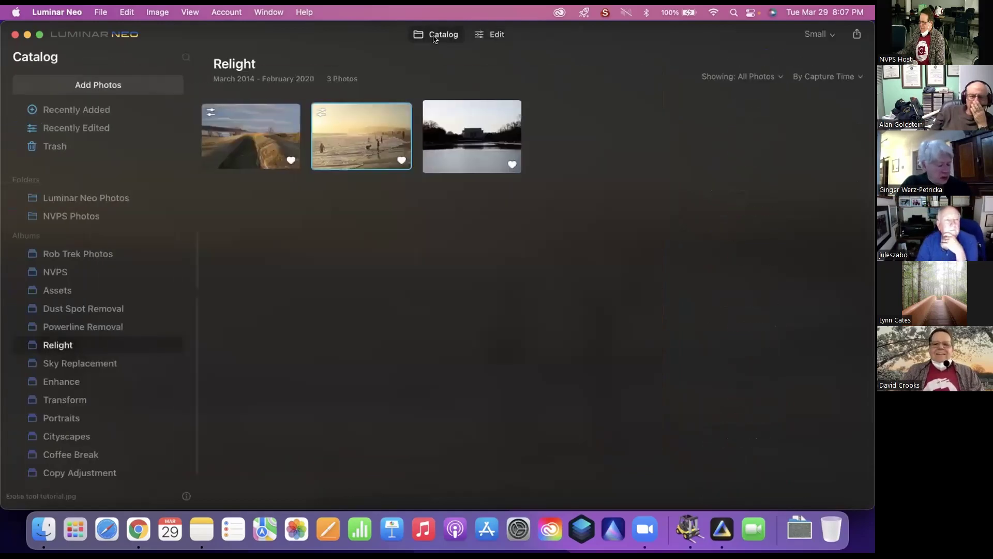
double_click(485, 147)
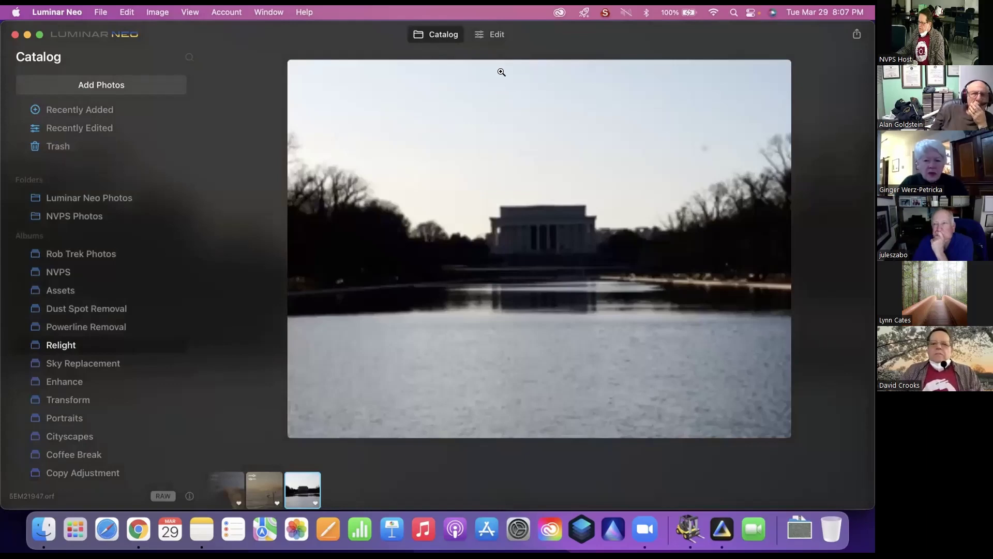
click(497, 35)
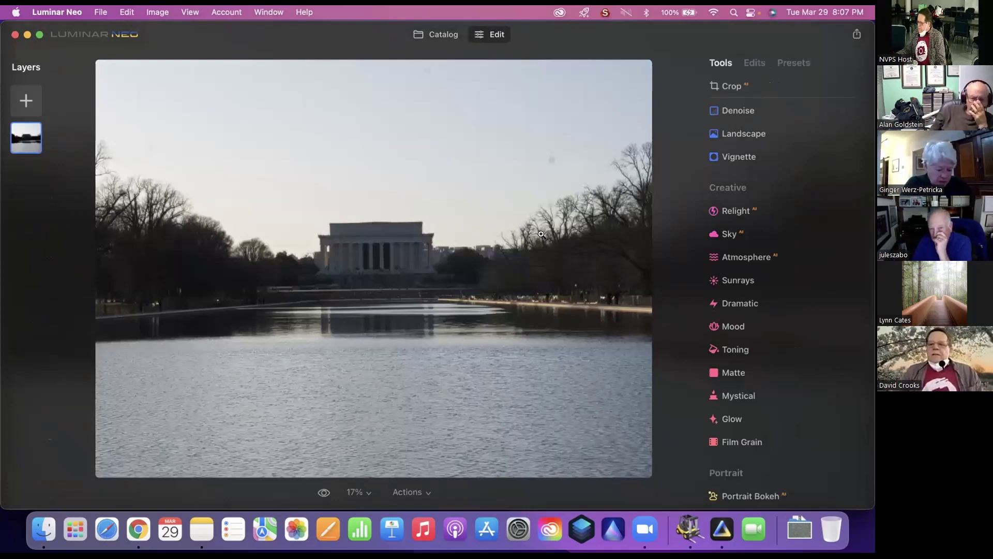
Relight the memorial photo with Brightness Near 32, Brightness Far 88, Depth 55 and Warmth Far 17.
click(763, 212)
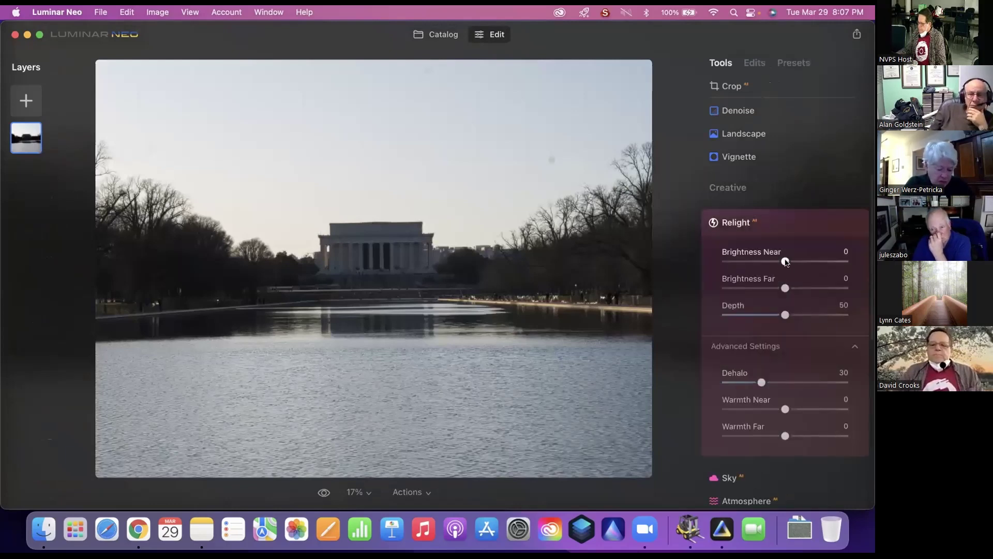
drag(785, 261, 844, 293)
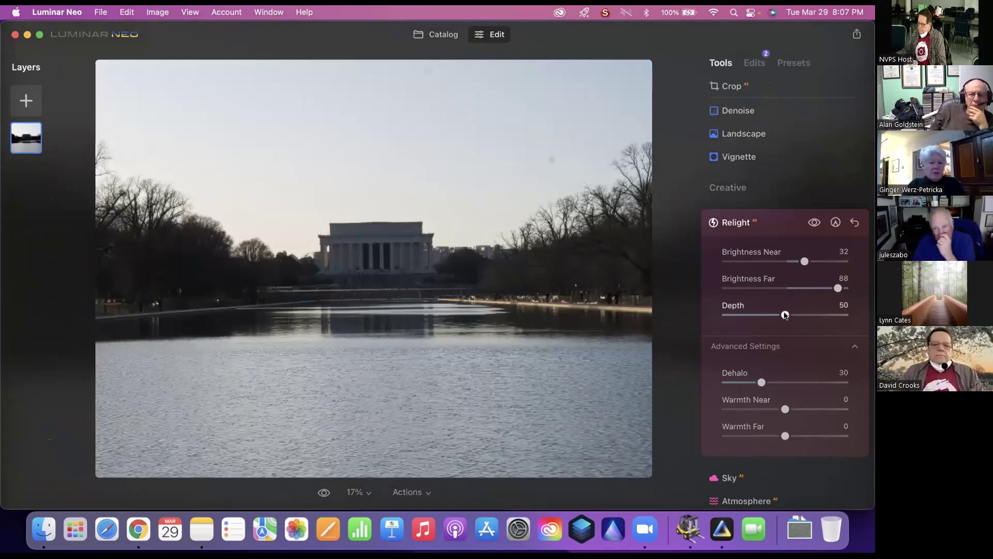
drag(785, 316, 793, 315)
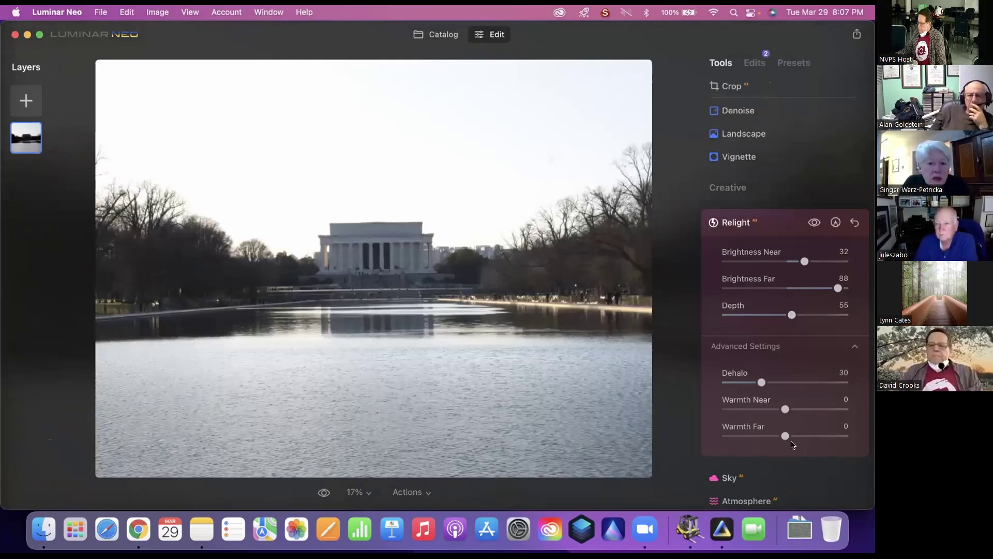
drag(795, 437, 811, 438)
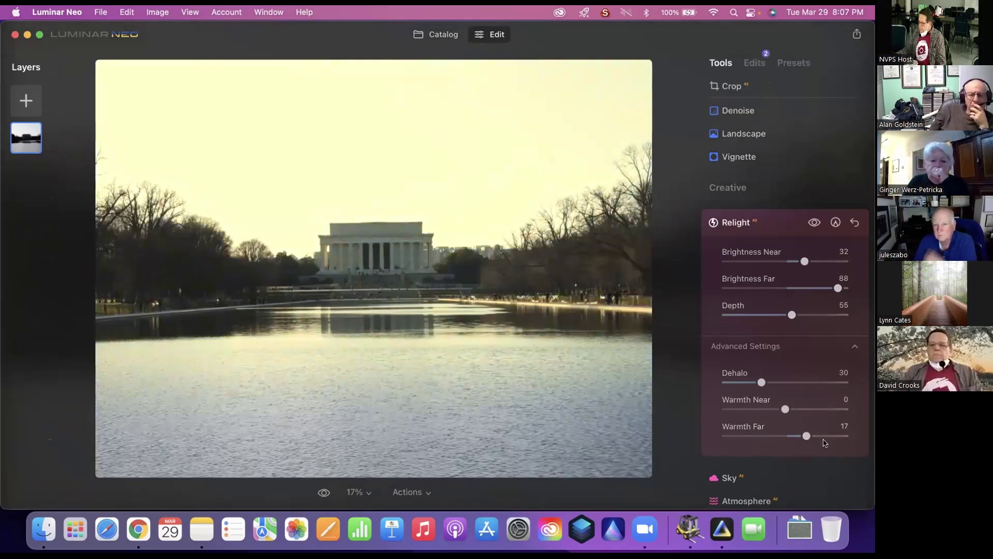
click(772, 220)
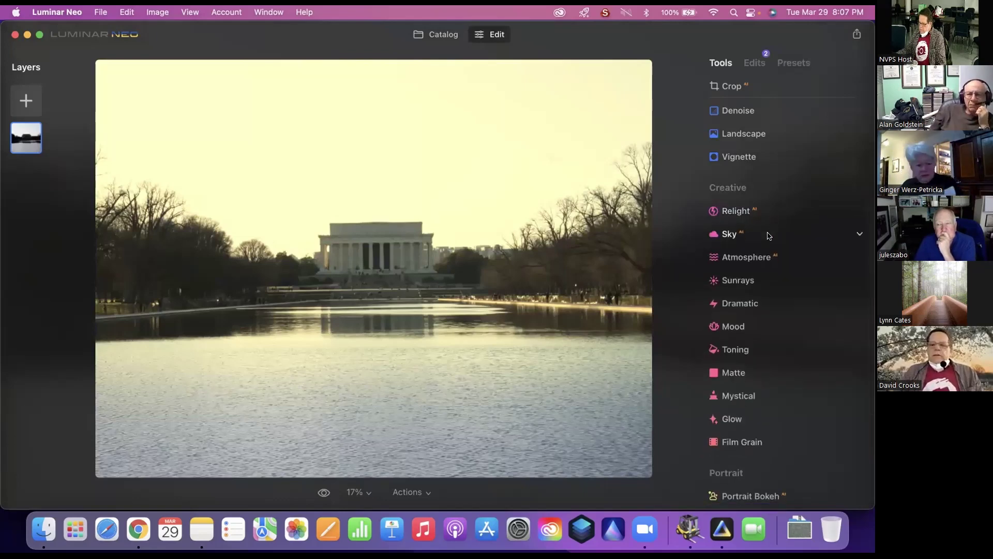
Compare the memorial photo before and after, and replace its sky with the third Sunset Clouds sky.
click(324, 494)
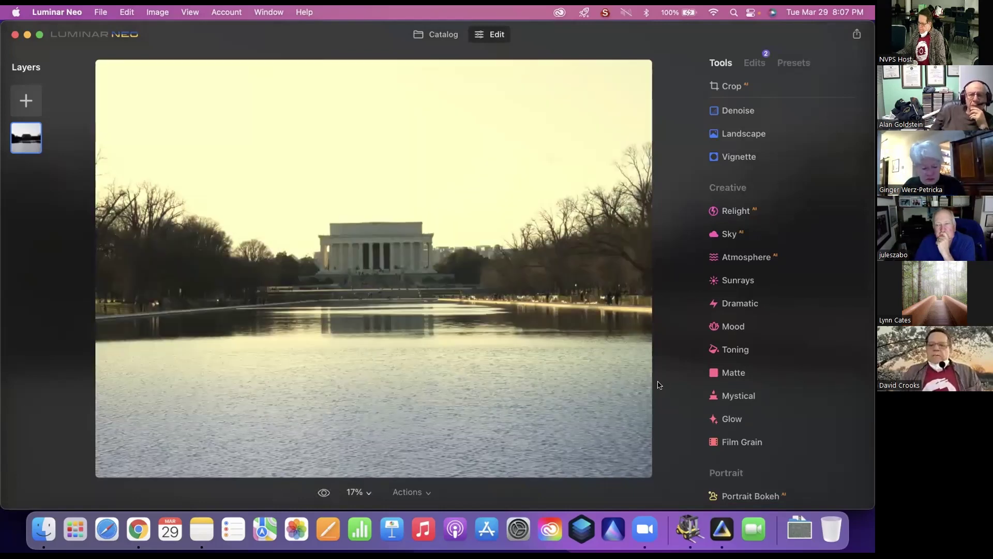
click(325, 493)
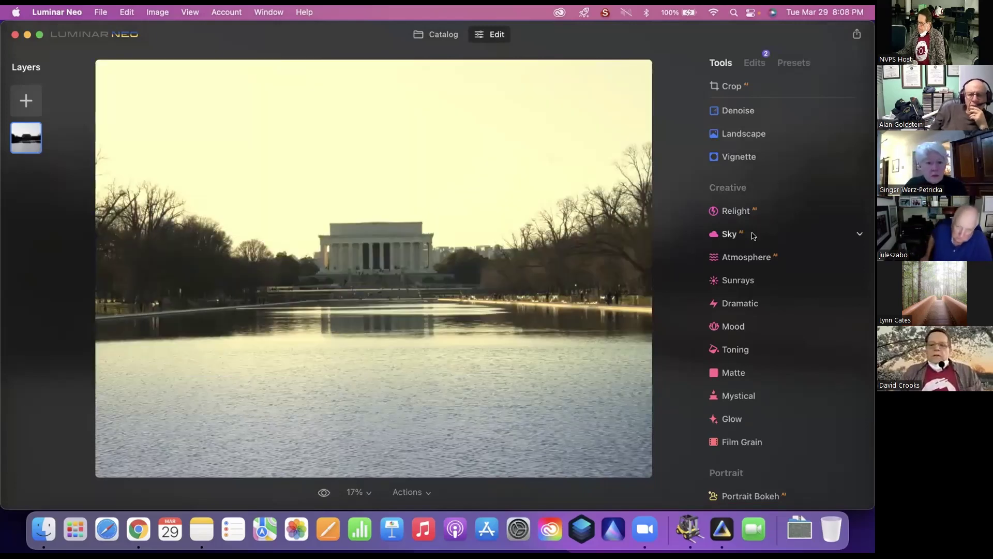
click(753, 236)
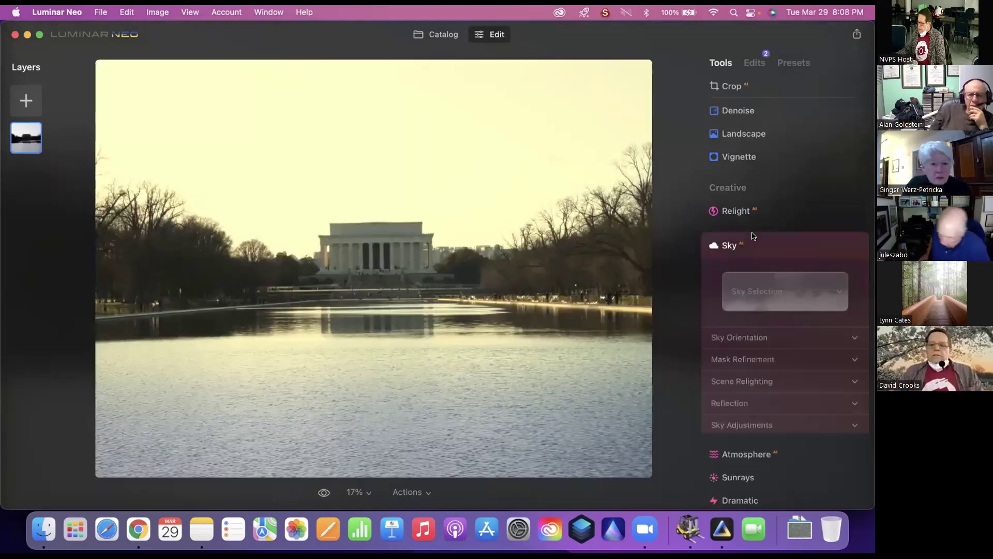
click(781, 292)
click(624, 248)
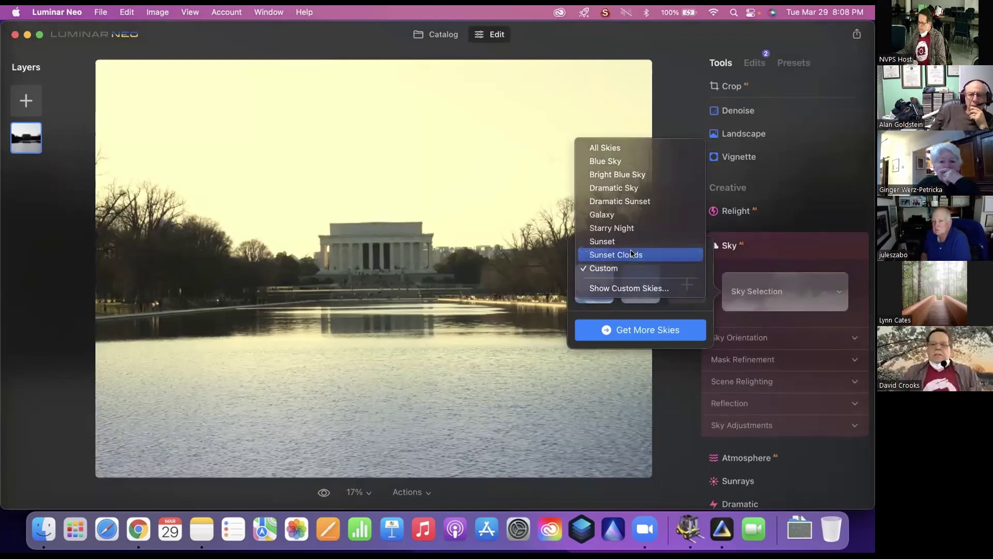
click(632, 253)
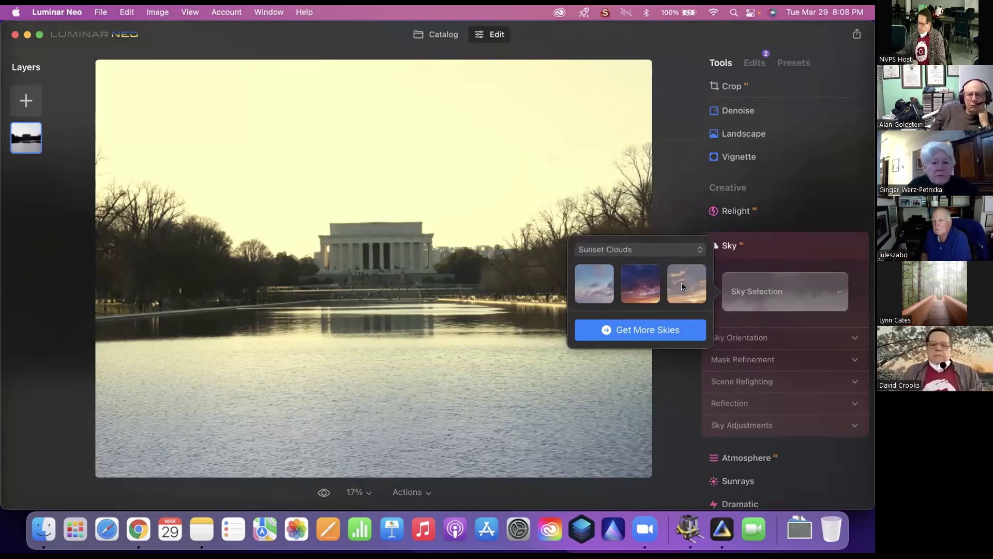
click(681, 284)
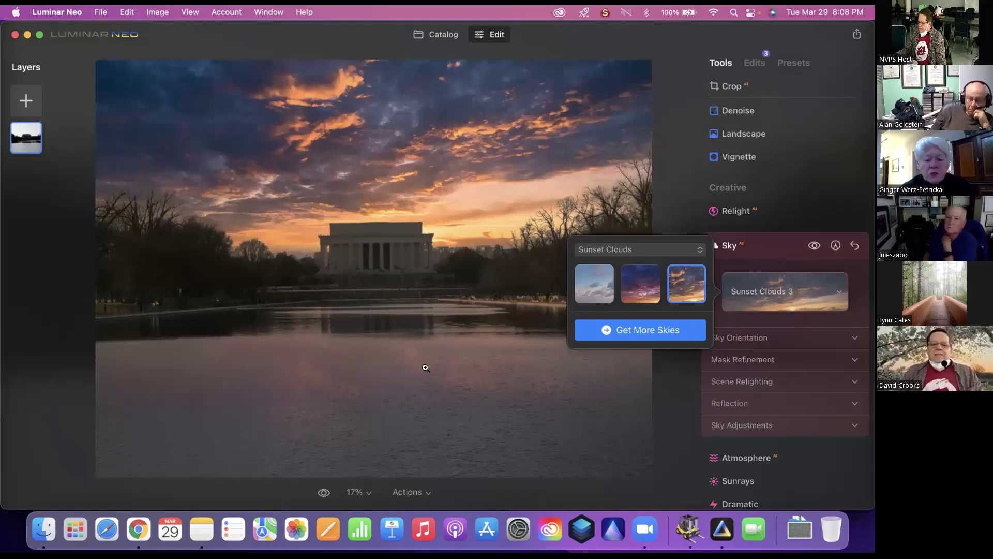
Set the sky's Reflection Amount to 68 and its Water Blur to 47.
click(778, 340)
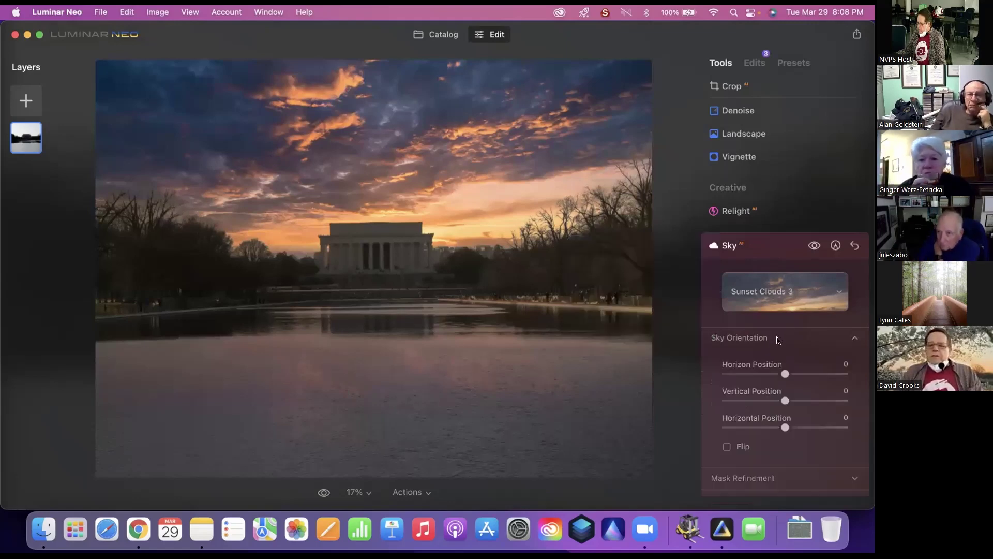
scroll(779, 340, down, 3)
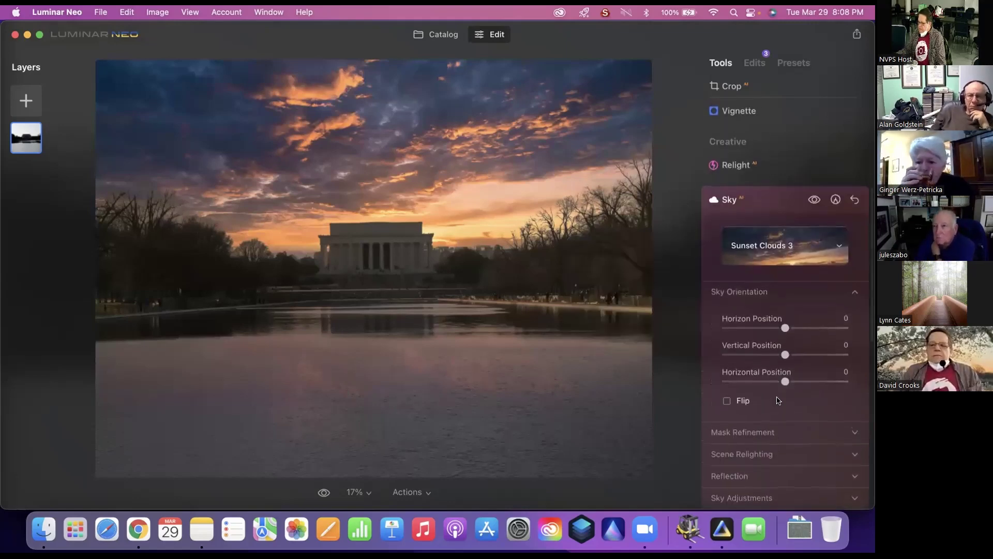
scroll(779, 401, down, 2)
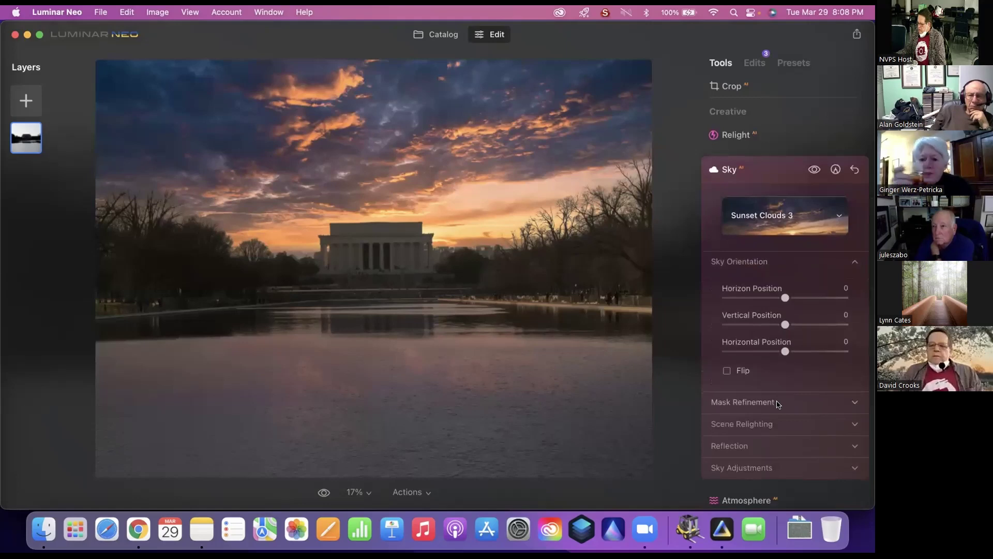
click(777, 444)
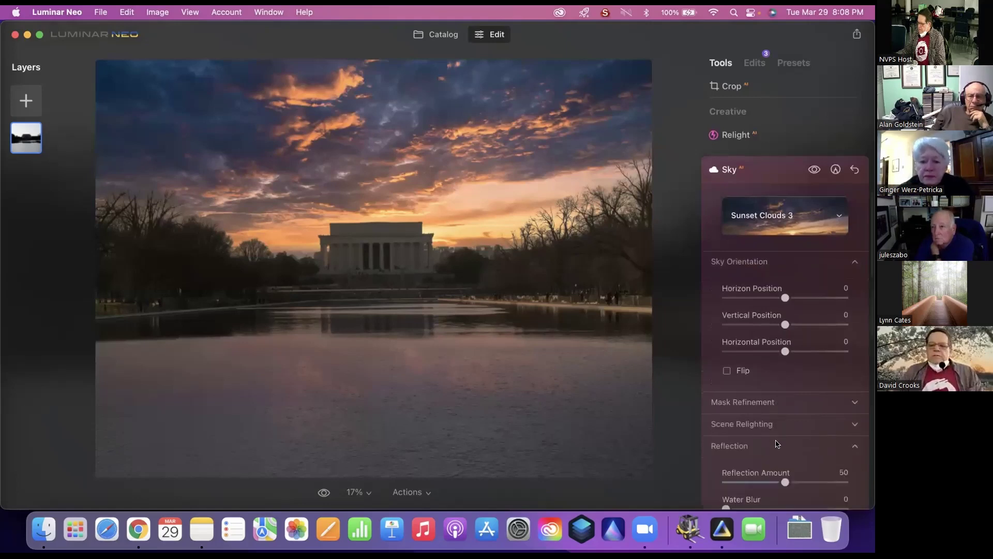
scroll(777, 444, down, 3)
drag(802, 429, 783, 450)
scroll(783, 453, down, 2)
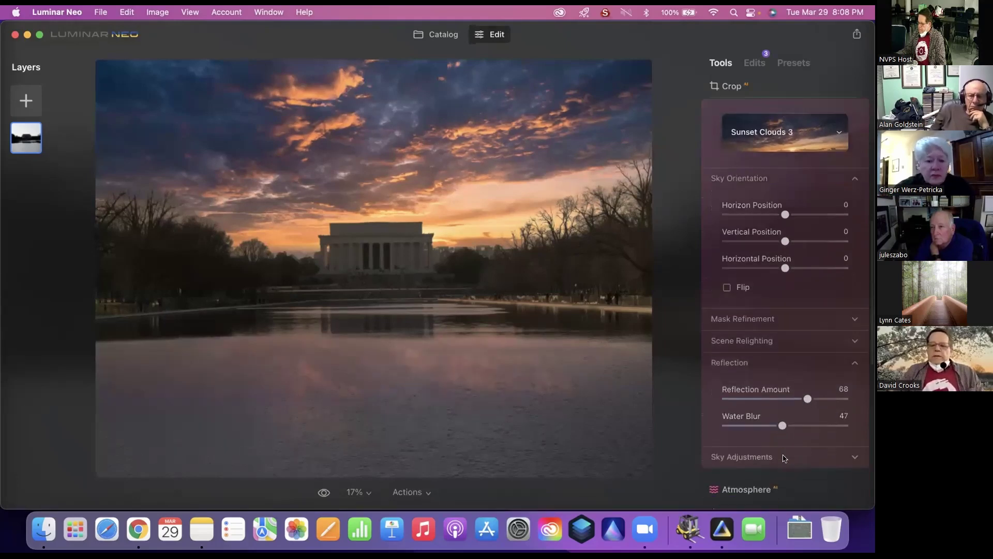
Set the sky's Atmospheric Haze to 30 and close the Sky settings.
click(783, 457)
scroll(790, 414, down, 3)
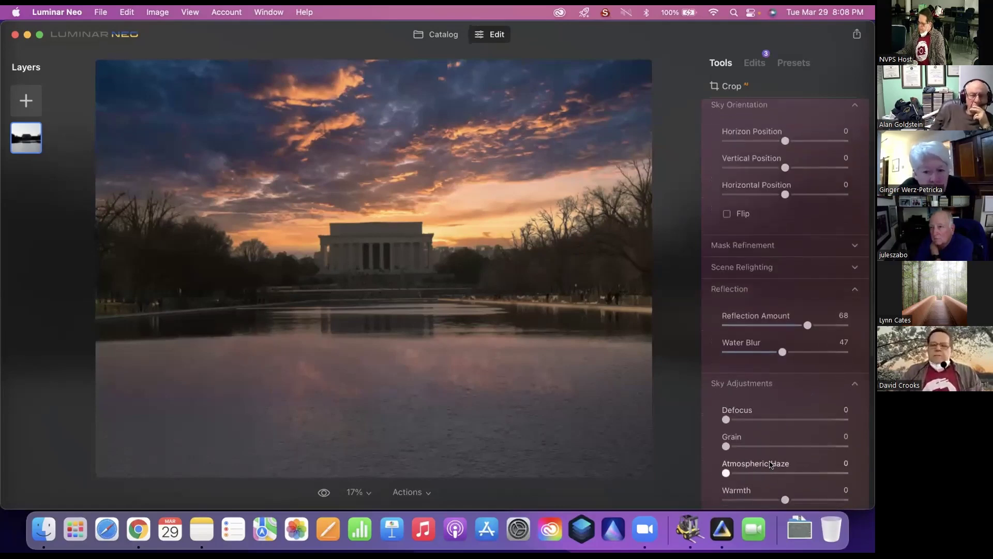
scroll(766, 468, down, 1)
mouse_move(759, 459)
mouse_down()
mouse_move(767, 459)
mouse_move(758, 458)
mouse_up()
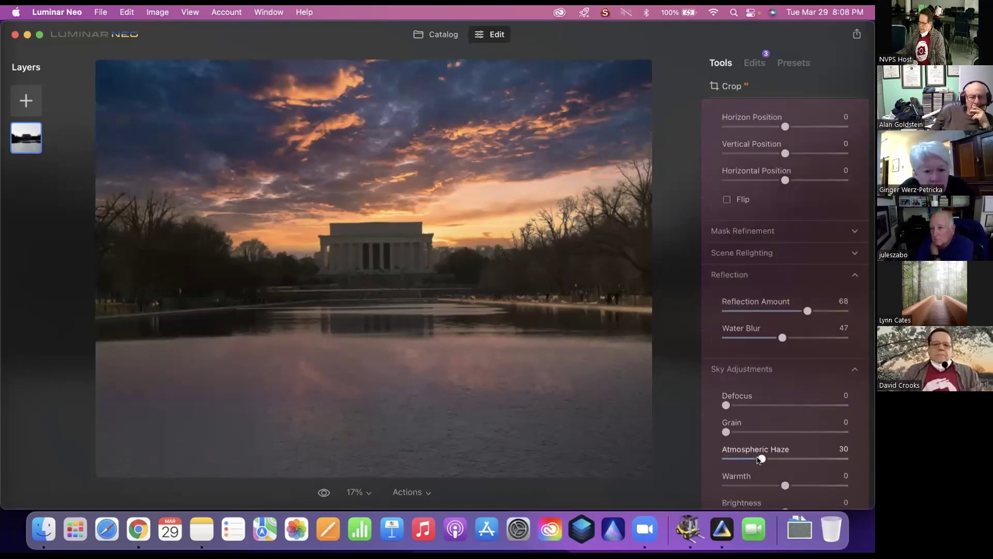
scroll(768, 459, down, 1)
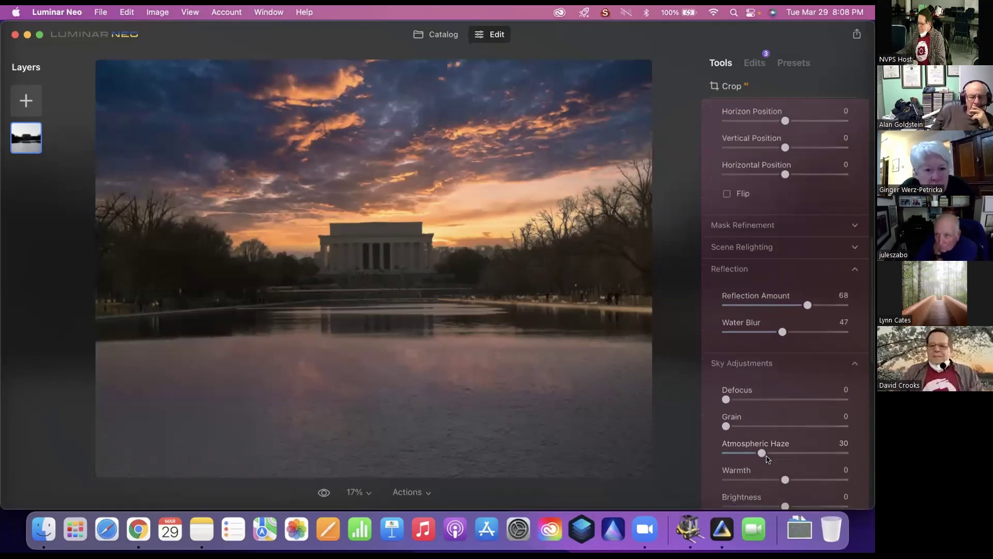
scroll(780, 419, up, 4)
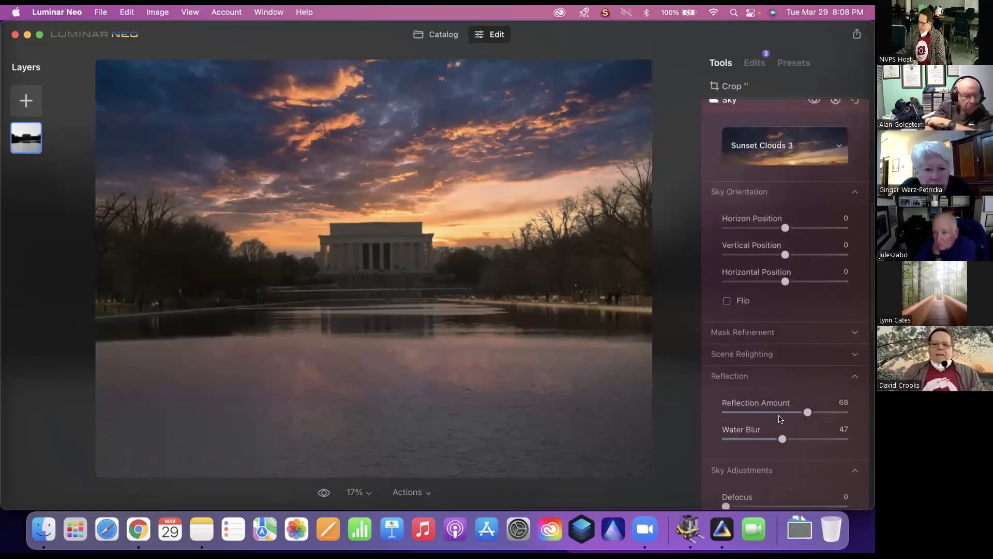
scroll(780, 408, up, 3)
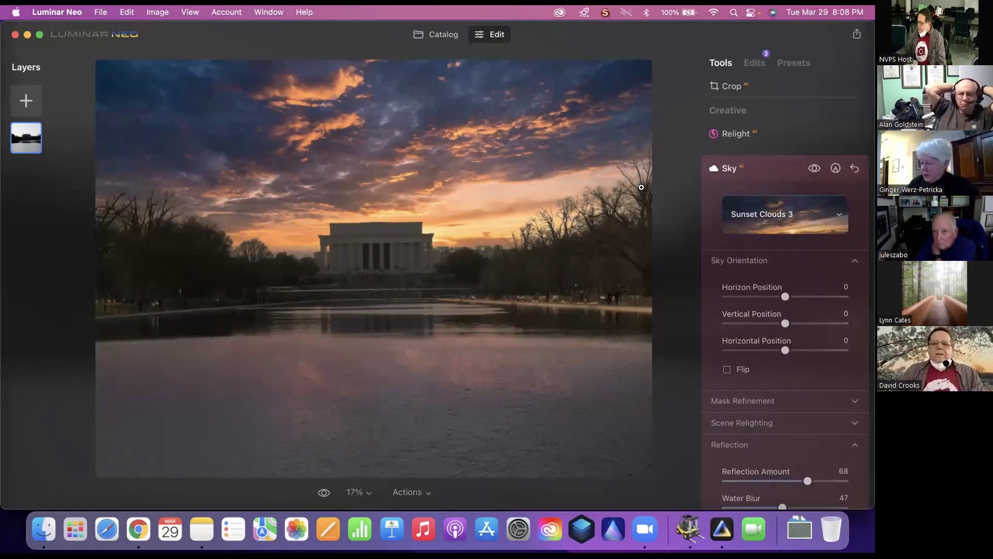
click(769, 171)
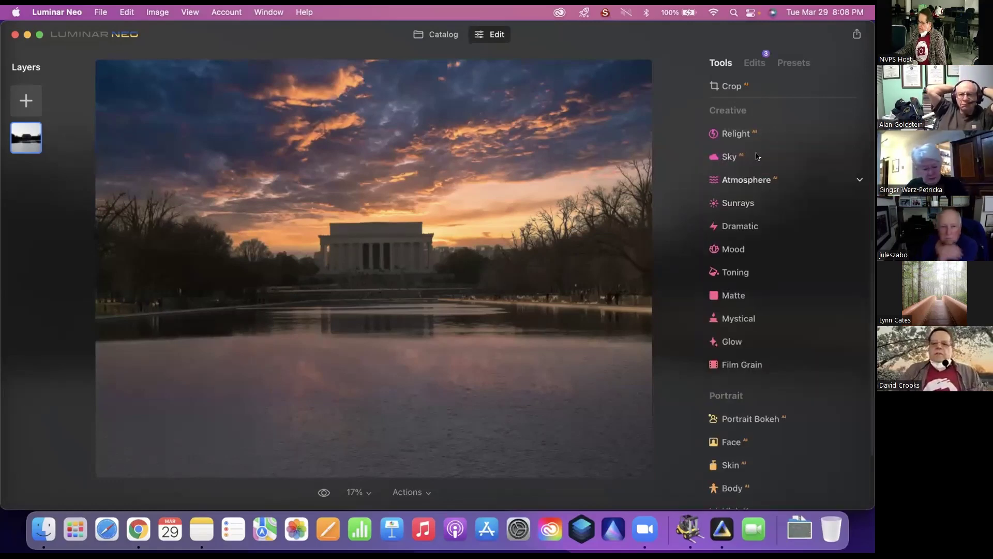
Relight the memorial photo again with Brightness Far 70, compare it without the relight, and close the Relight settings.
click(755, 131)
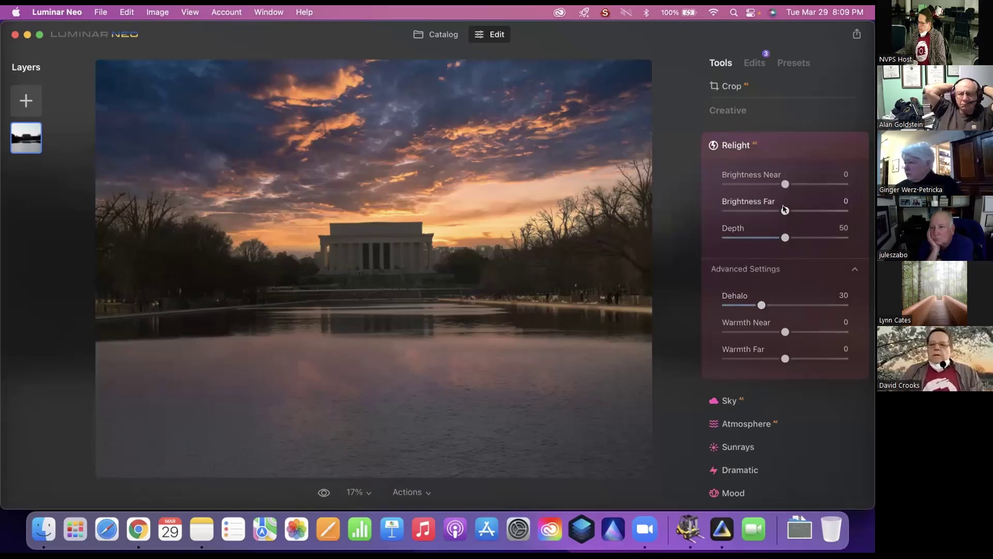
drag(785, 209, 827, 210)
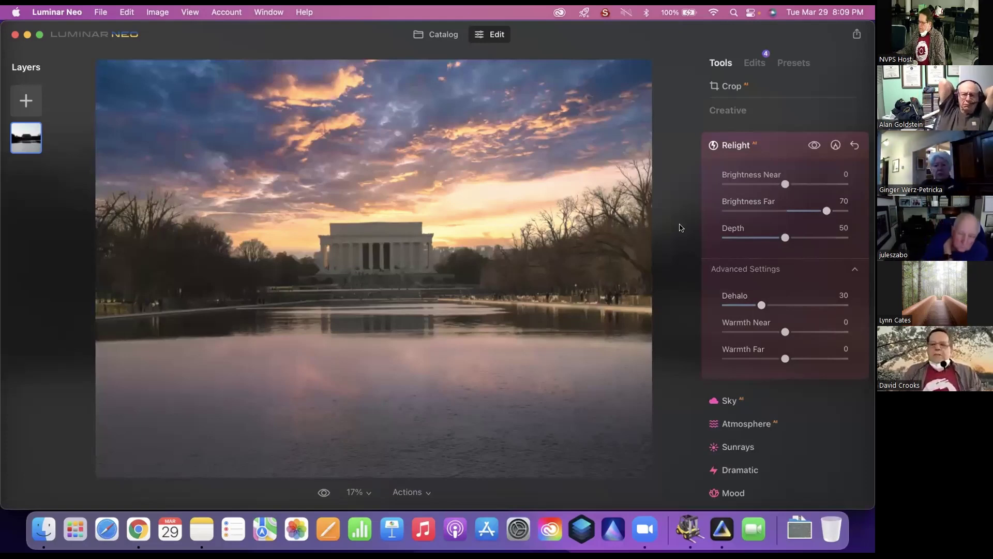
click(814, 145)
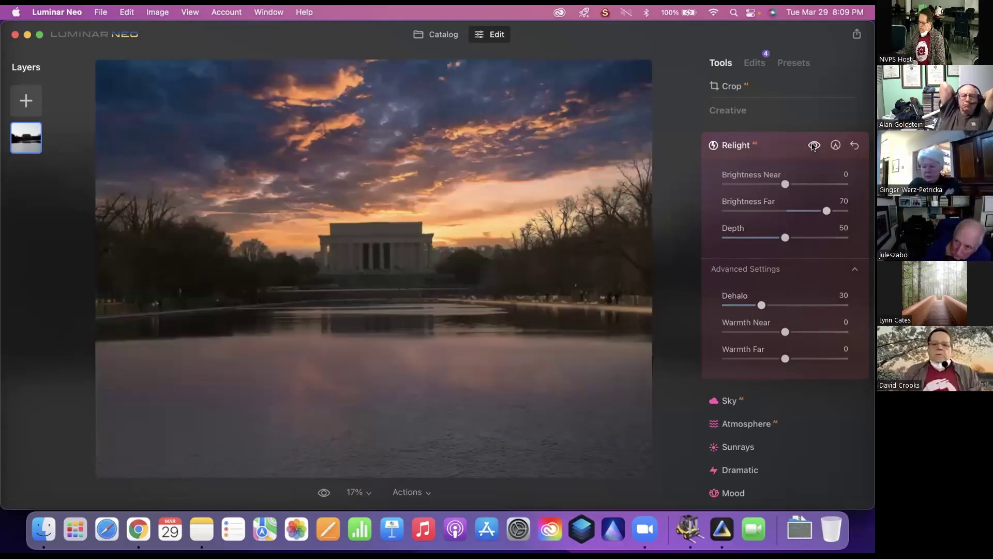
click(814, 146)
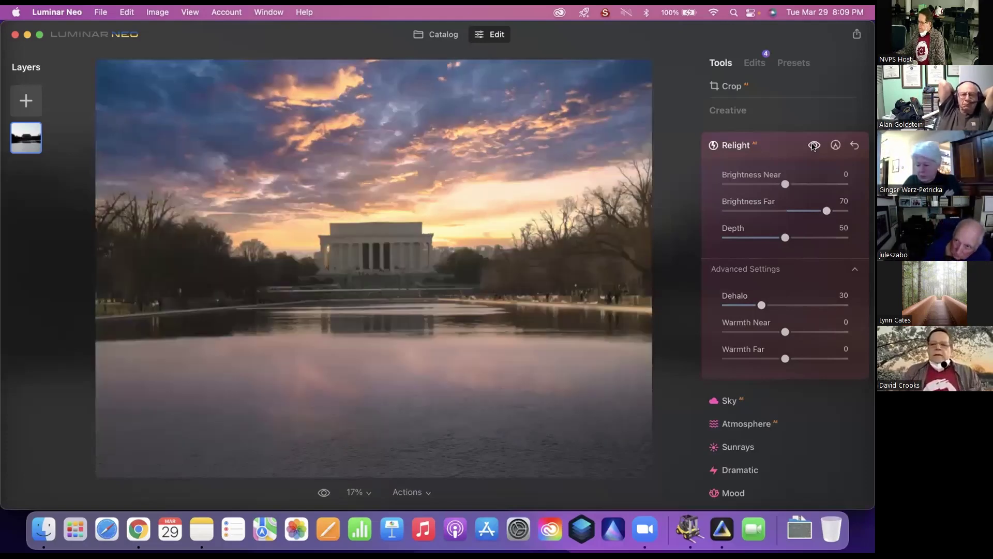
click(782, 149)
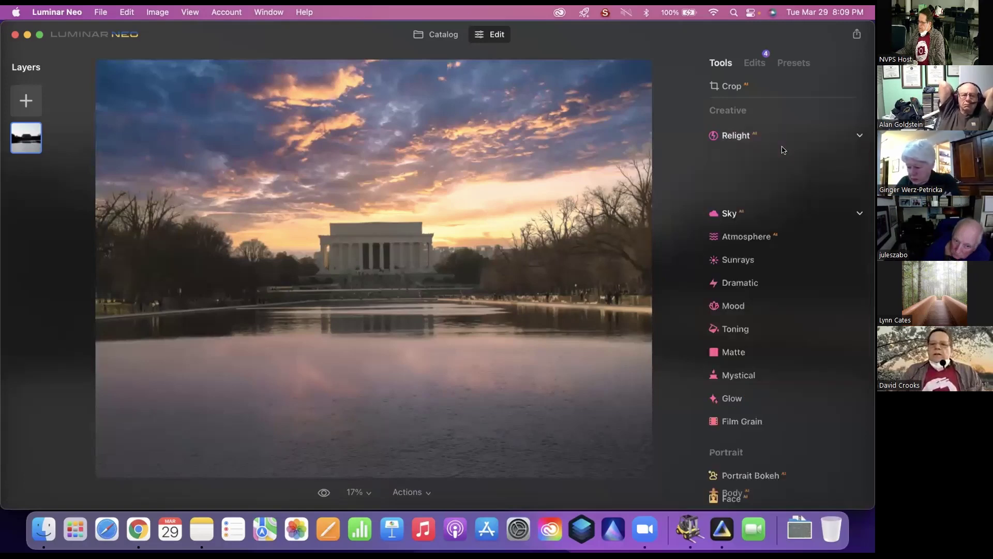
Review the memorial photo's applied edits, including the Develop camera profile options, and compare the photo before and after.
click(761, 64)
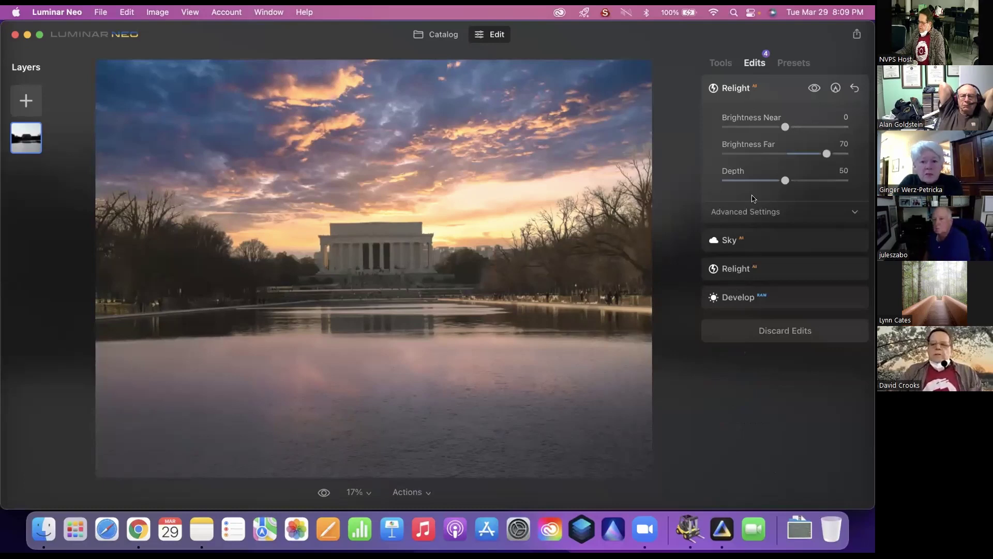
click(767, 302)
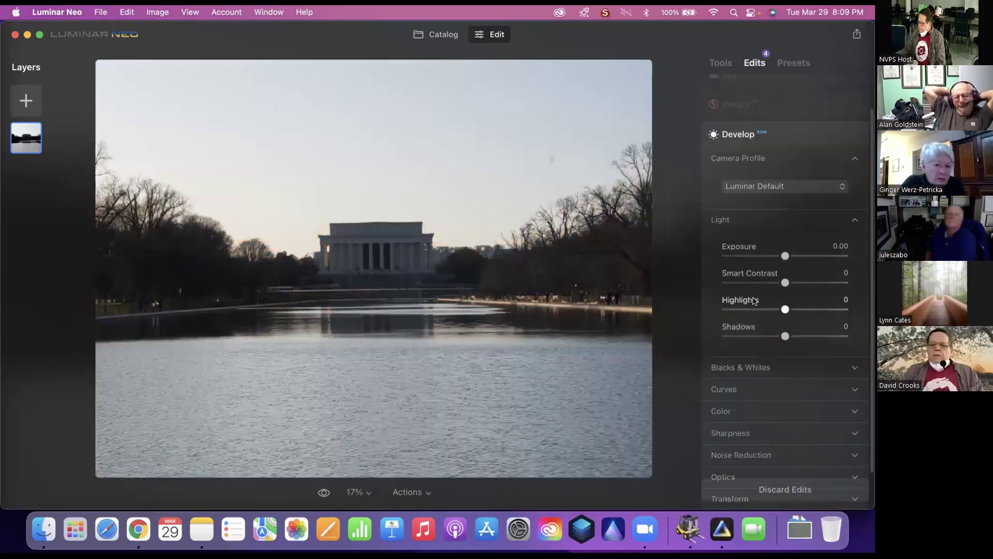
click(765, 187)
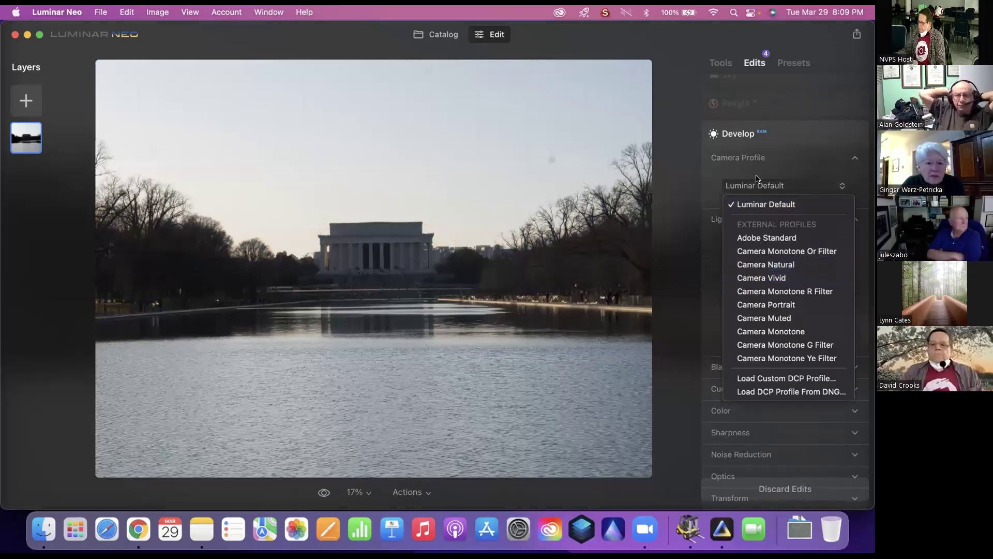
click(784, 132)
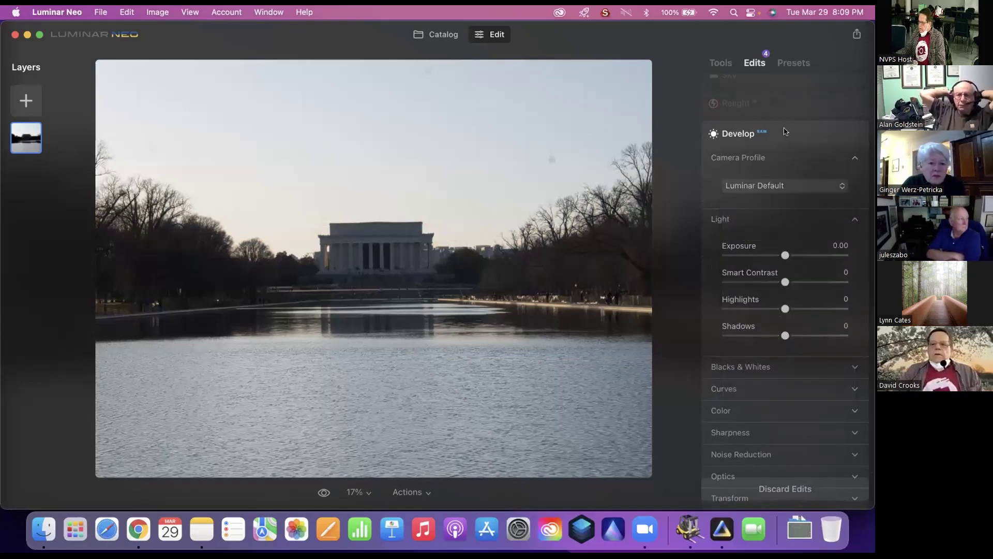
click(737, 103)
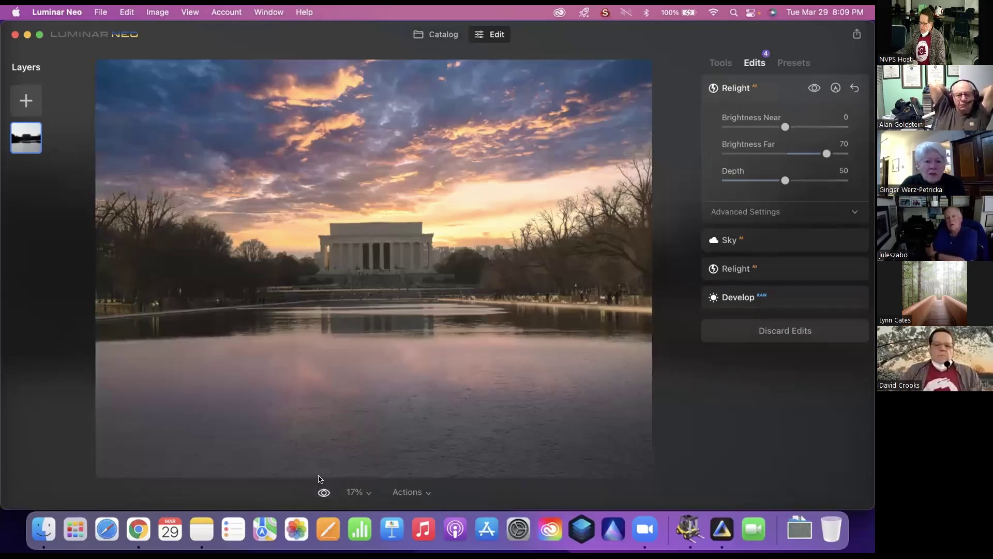
drag(322, 492, 322, 492)
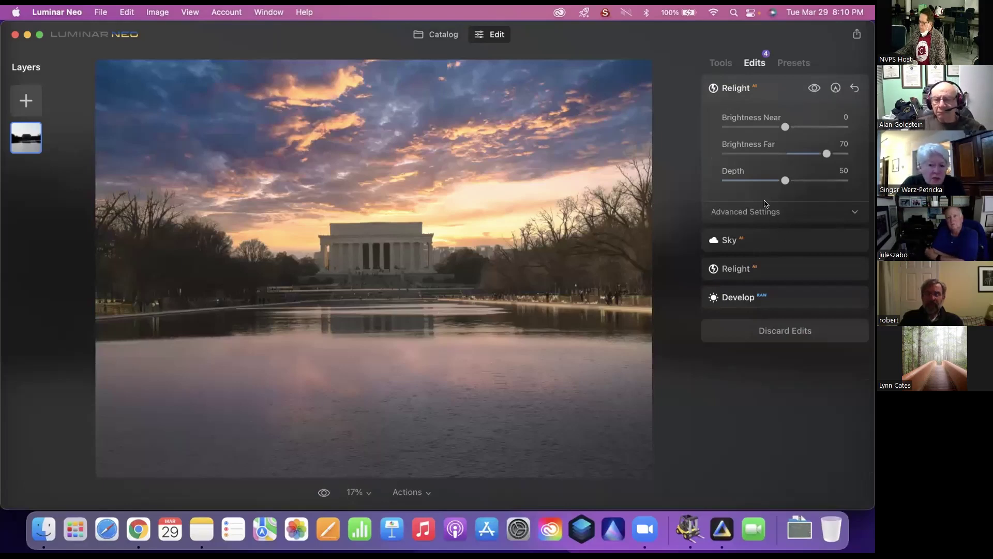
Return to the editing tools and display the Custom sky collection in the Sky tool.
click(722, 63)
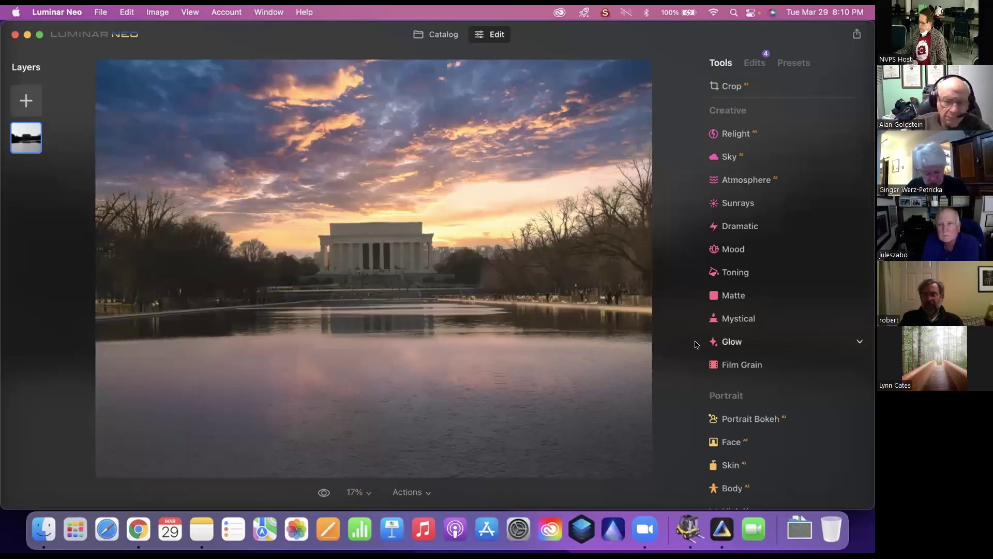
scroll(772, 297, down, 1)
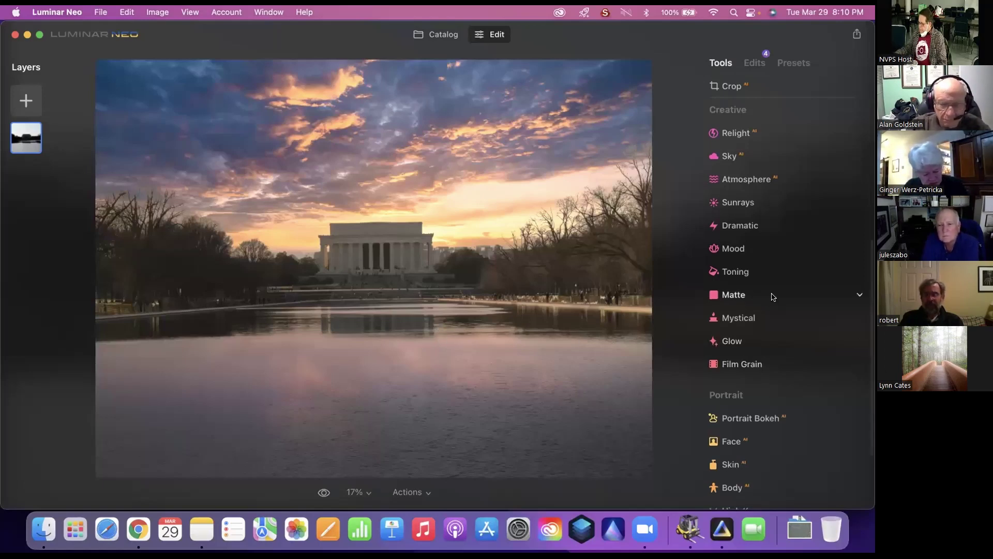
scroll(773, 294, down, 2)
scroll(773, 292, up, 5)
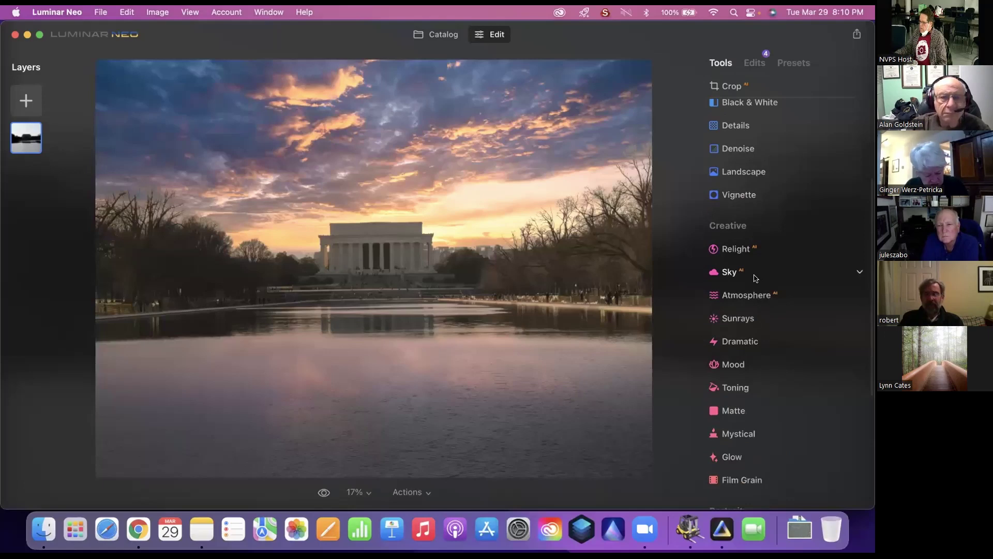
click(755, 276)
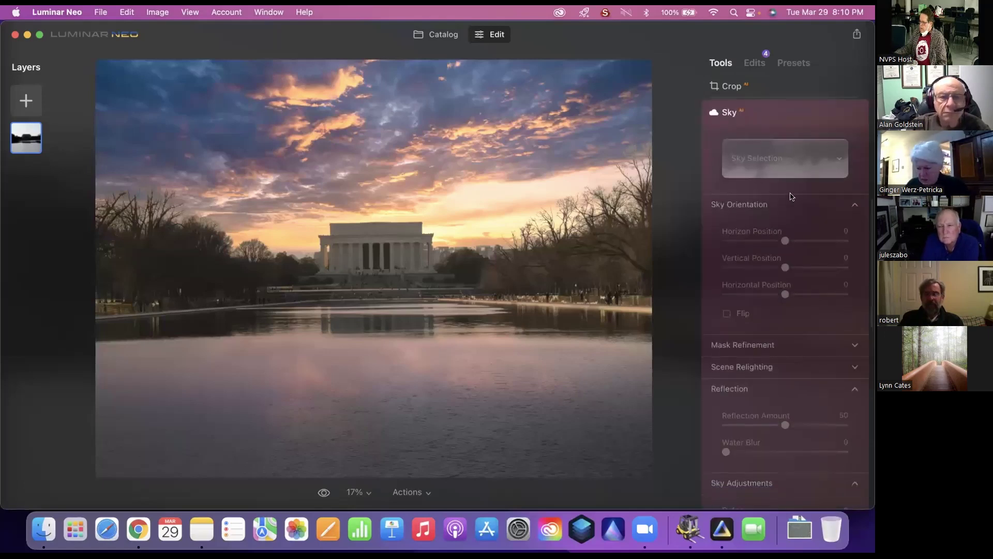
click(784, 161)
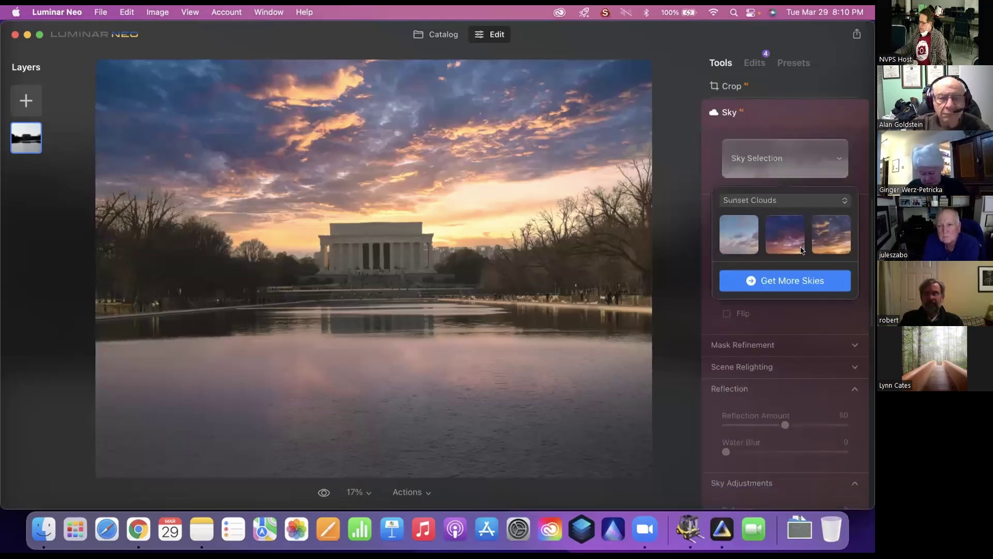
click(791, 201)
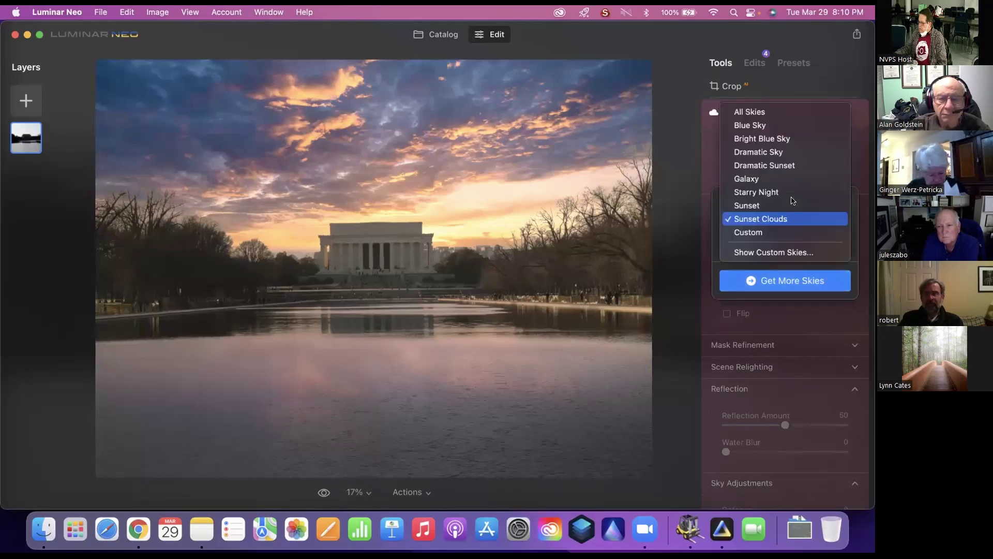
click(767, 233)
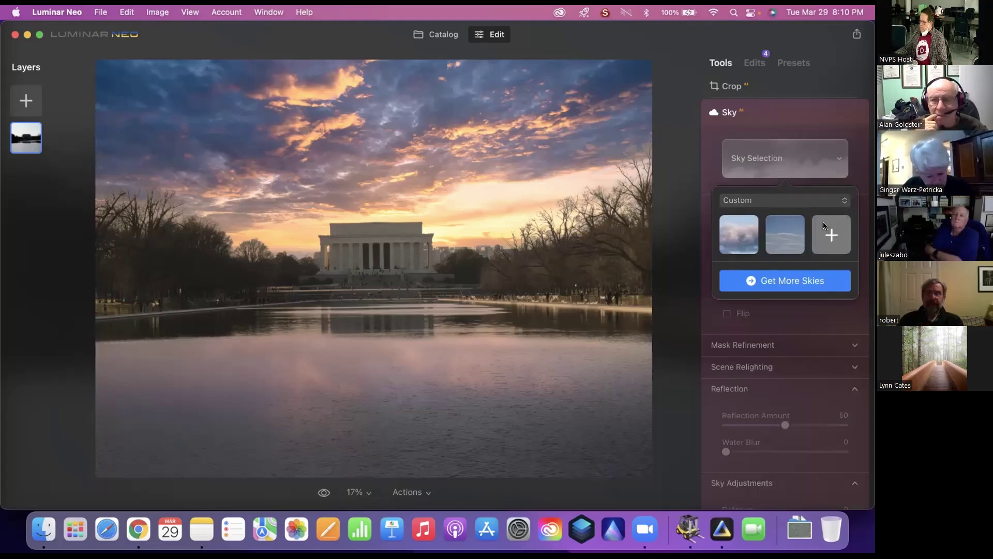
Close the memorial photo's Sky settings and open the waterfront houses photo from the Sky Replacement album for editing.
click(770, 110)
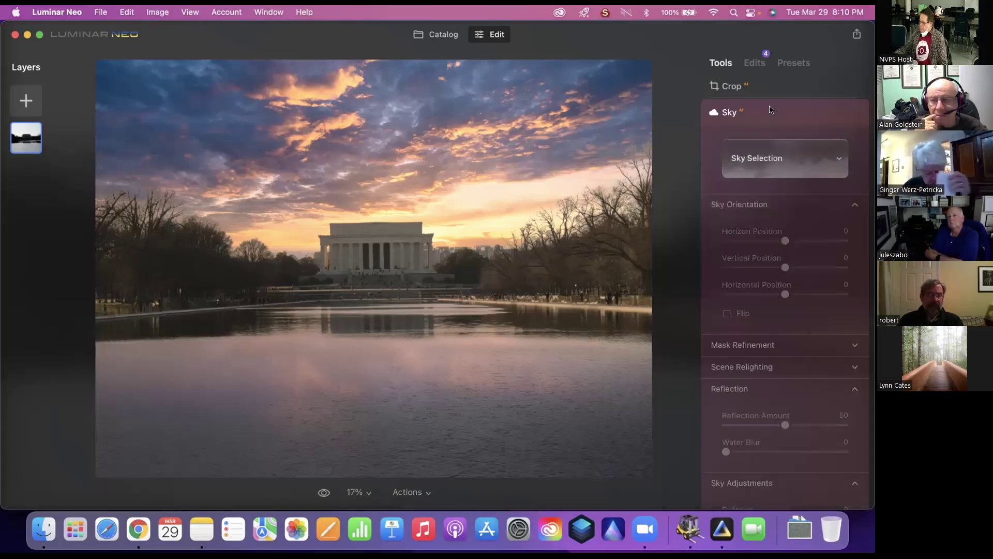
click(771, 109)
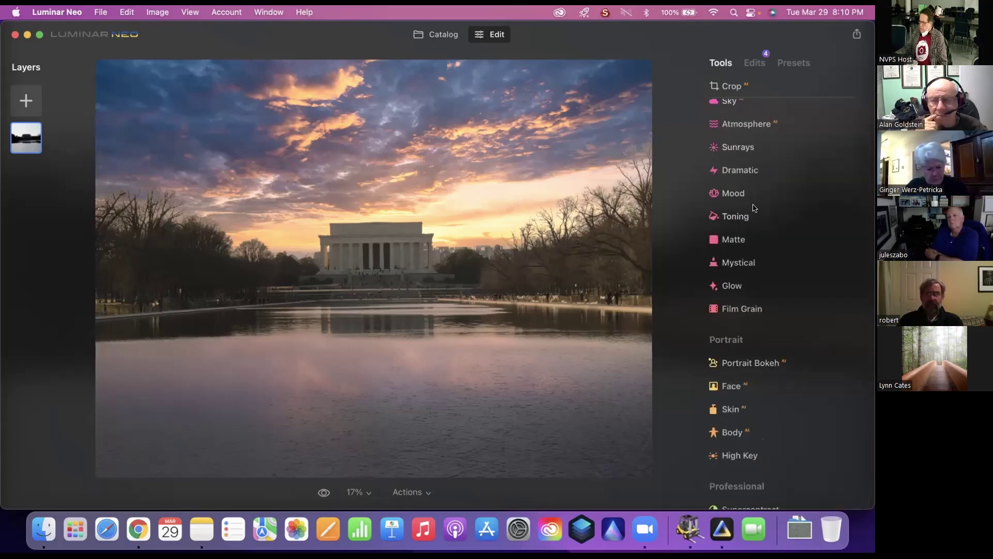
click(431, 35)
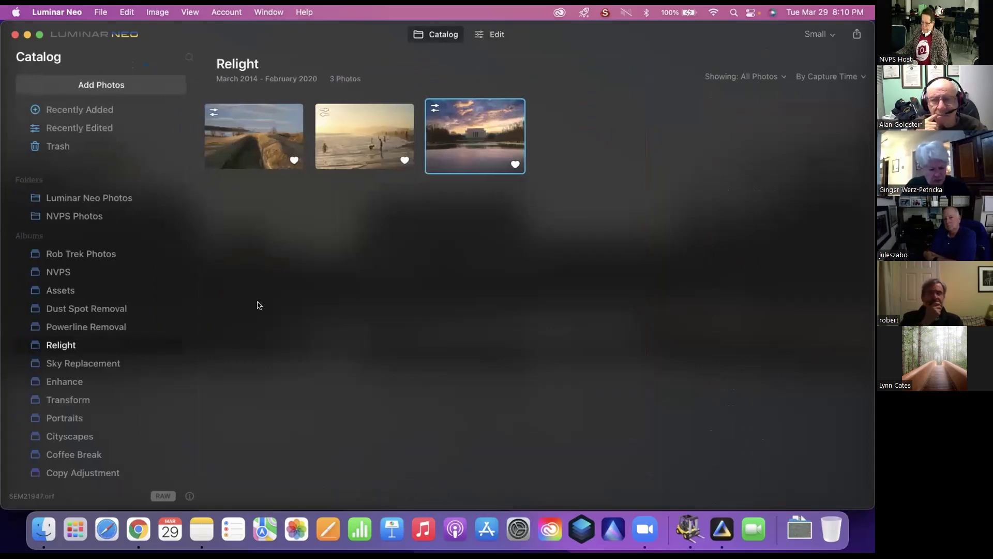
click(100, 363)
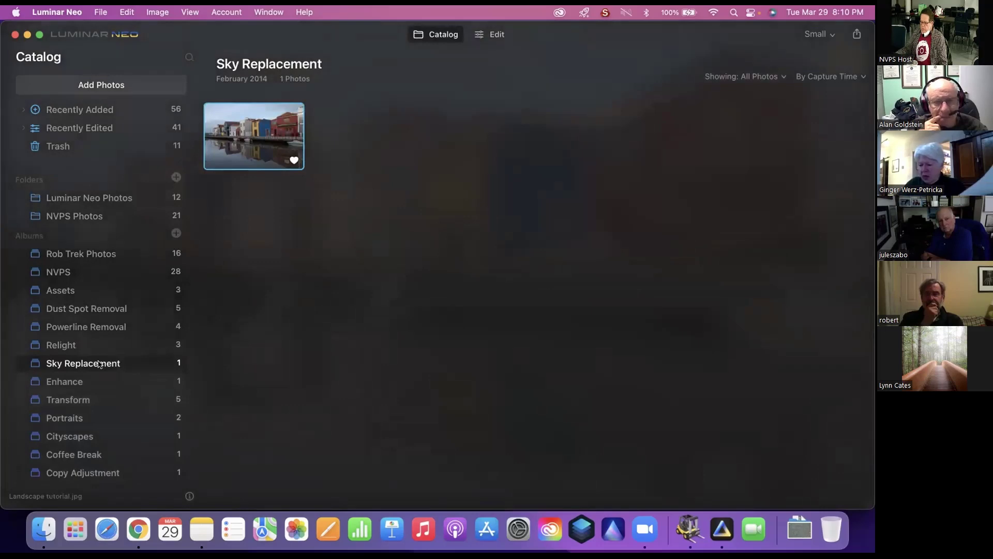
double_click(251, 150)
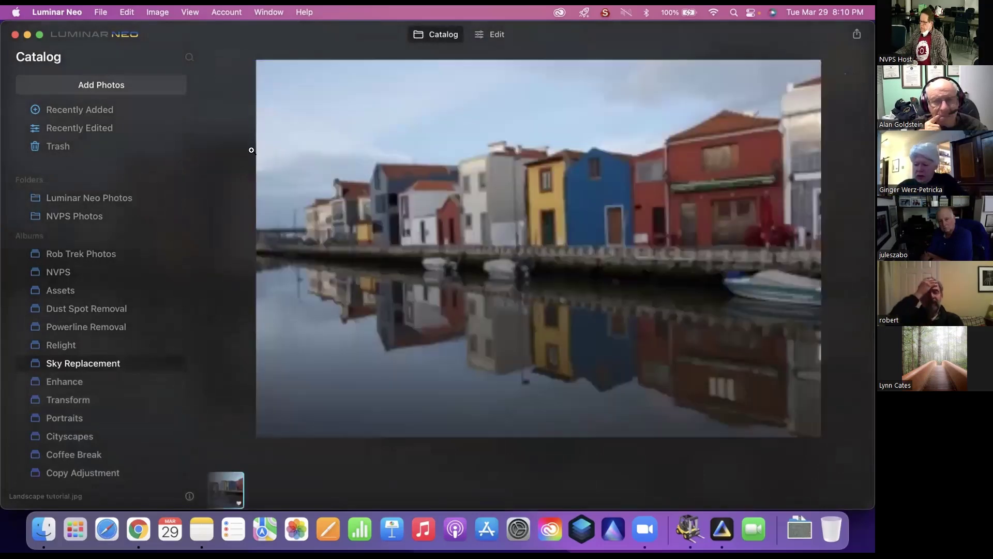
click(494, 35)
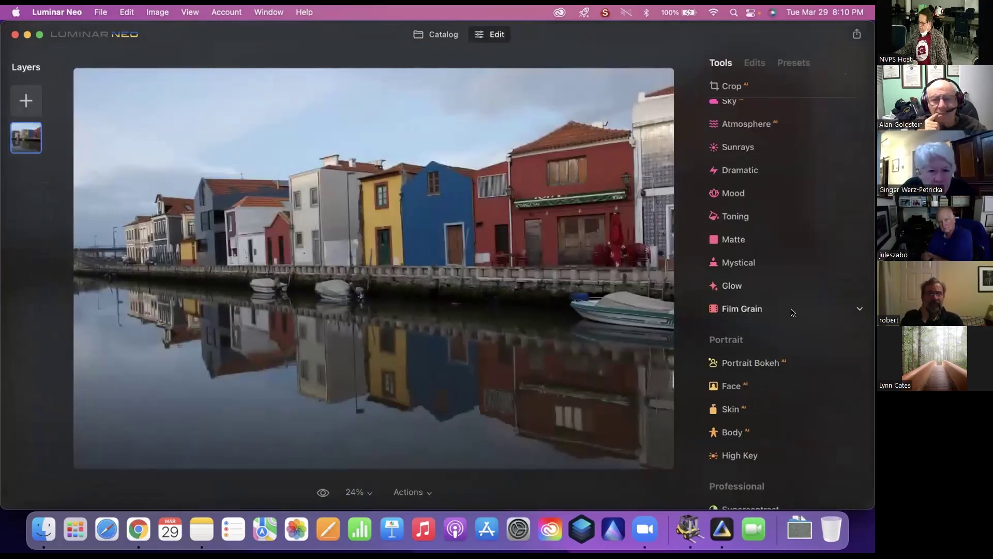
Replace the waterfront photo's sky with Bright Blue Sky 3 from the Bright Blue Sky collection.
scroll(784, 238, up, 1)
scroll(784, 238, up, 1)
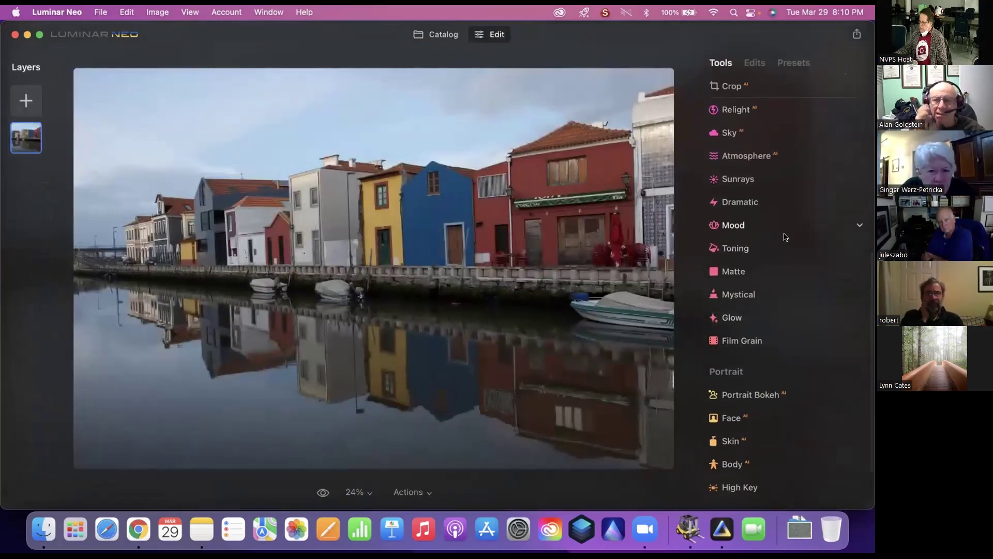
click(728, 130)
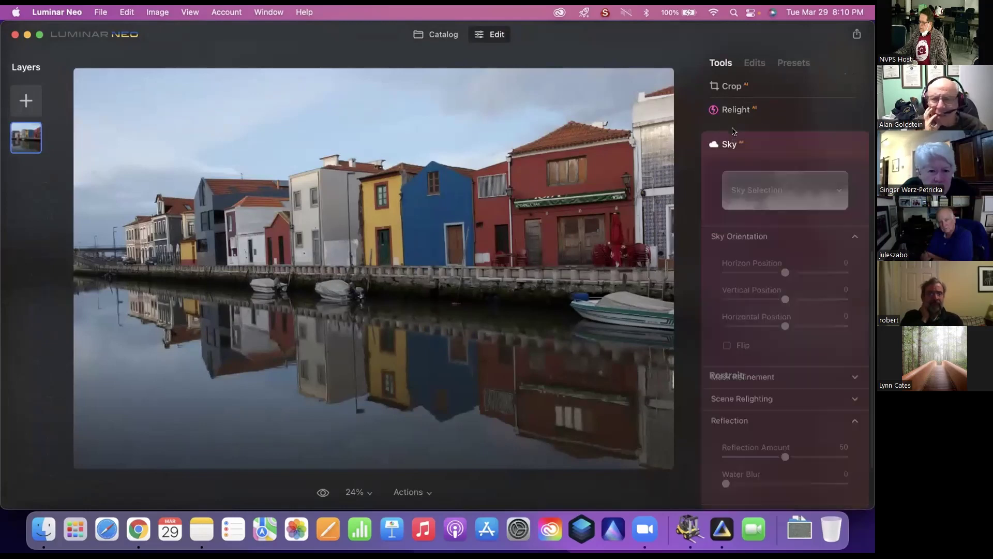
click(783, 157)
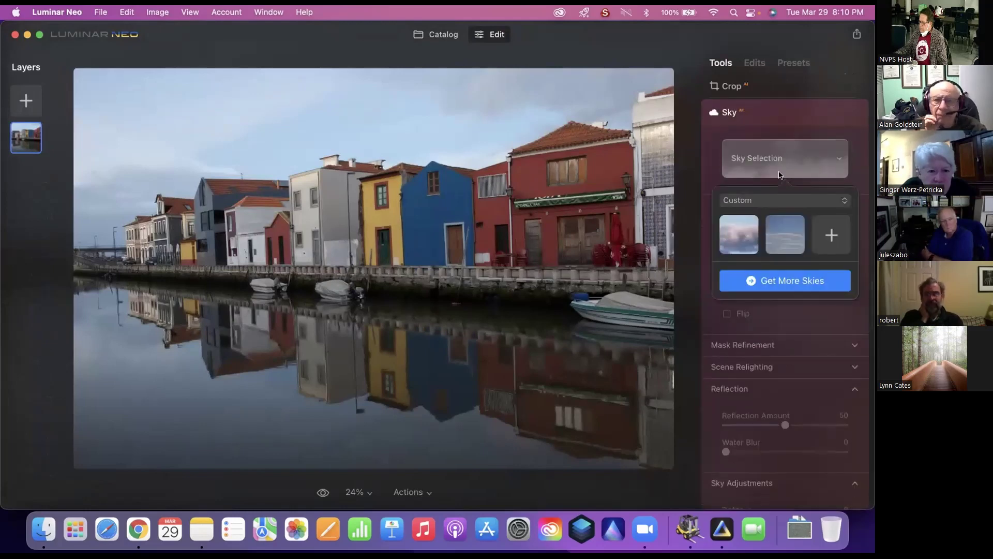
click(783, 200)
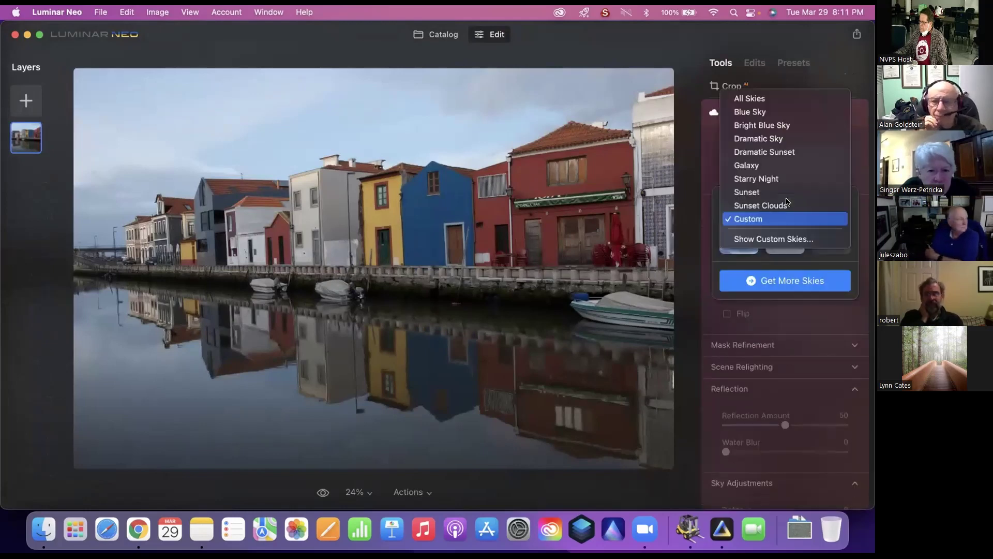
click(776, 125)
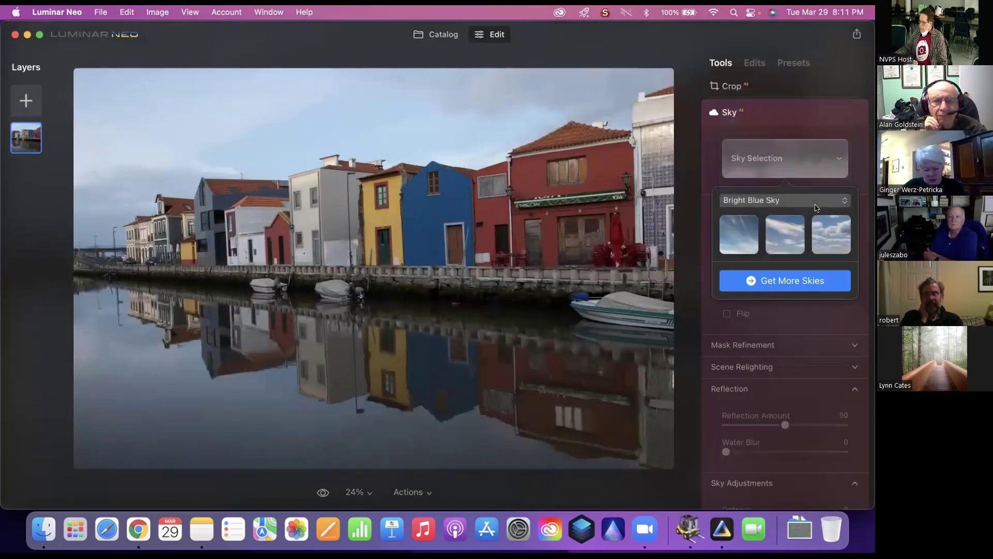
click(824, 231)
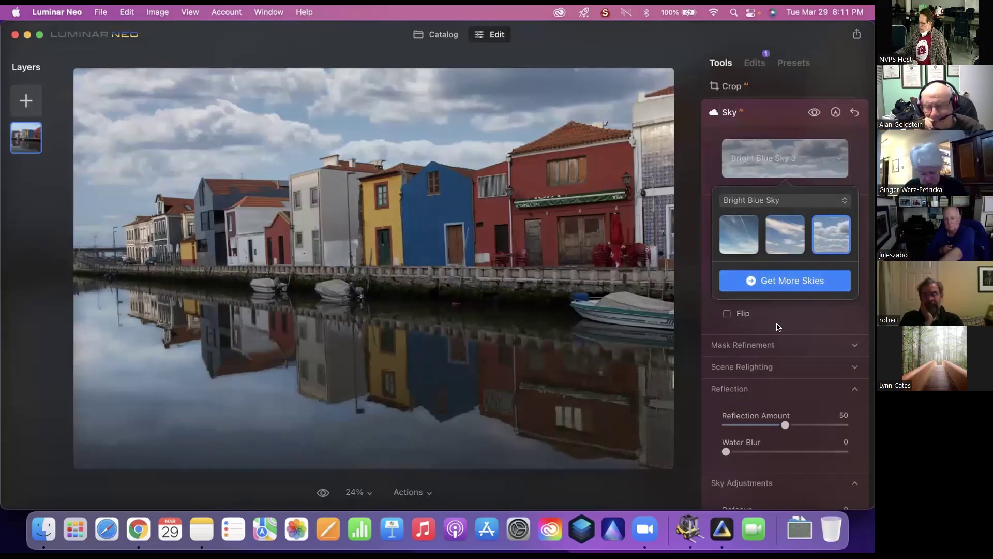
Switch the waterfront photo's sky to the custom sky DLCSkyPinkBlue-2 and close the Sky settings.
scroll(776, 362, down, 1)
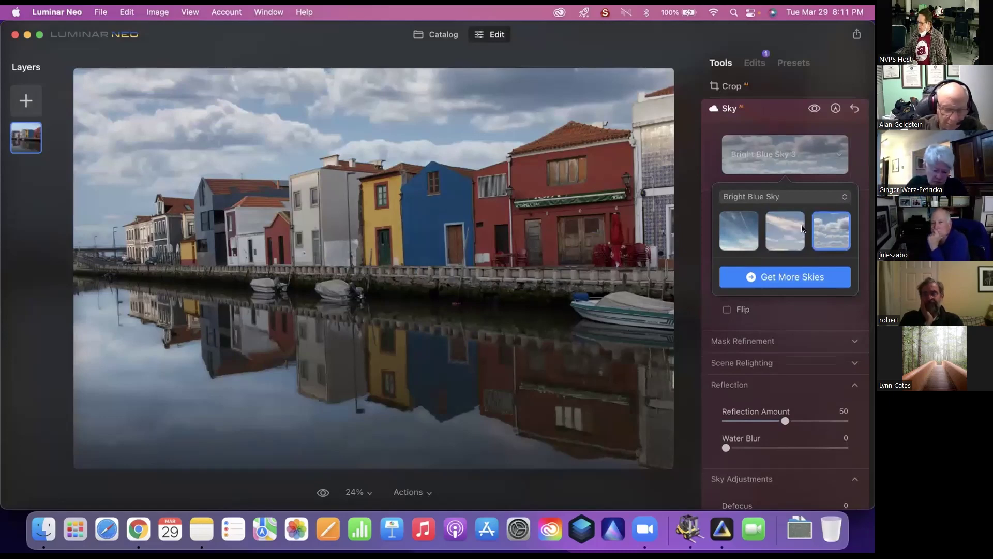
click(797, 197)
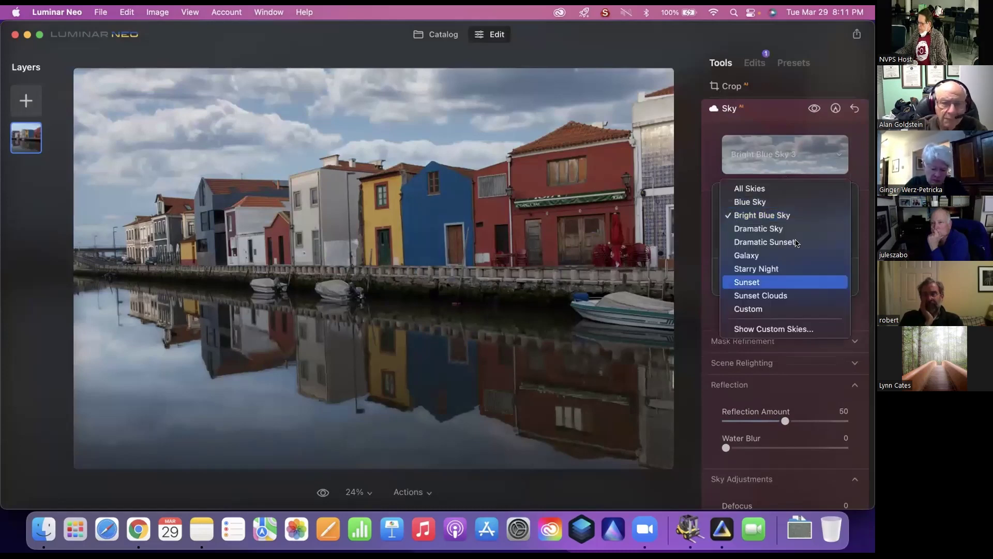
click(783, 308)
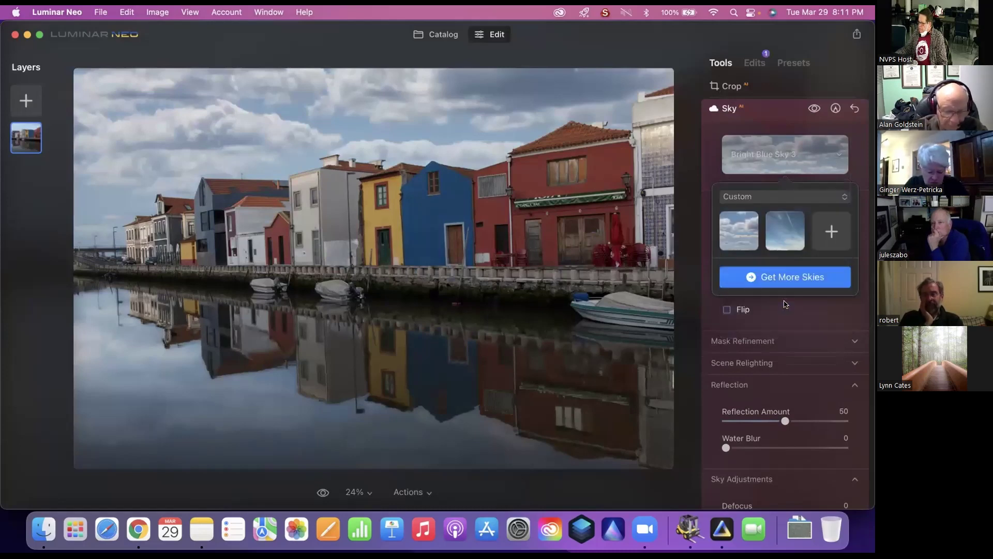
click(743, 230)
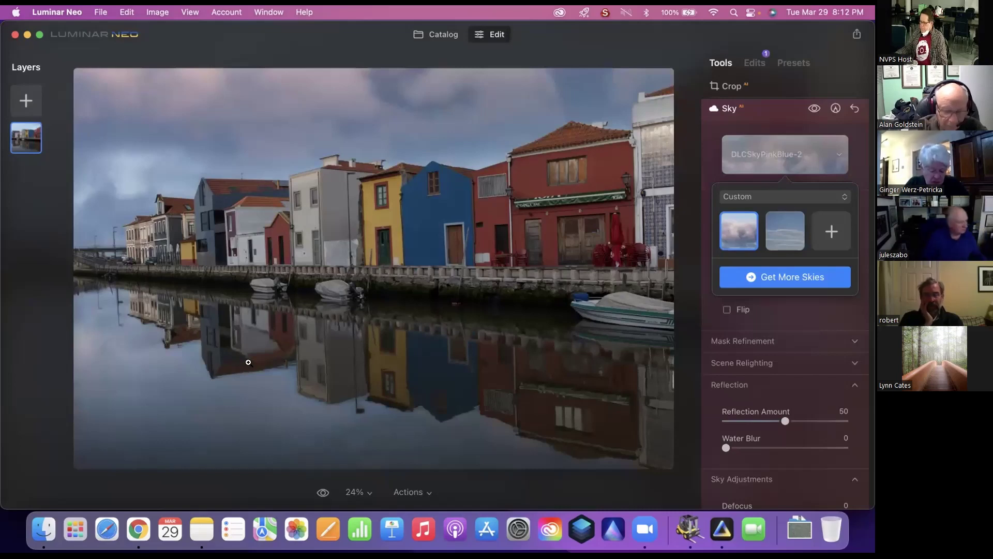
click(793, 171)
click(760, 106)
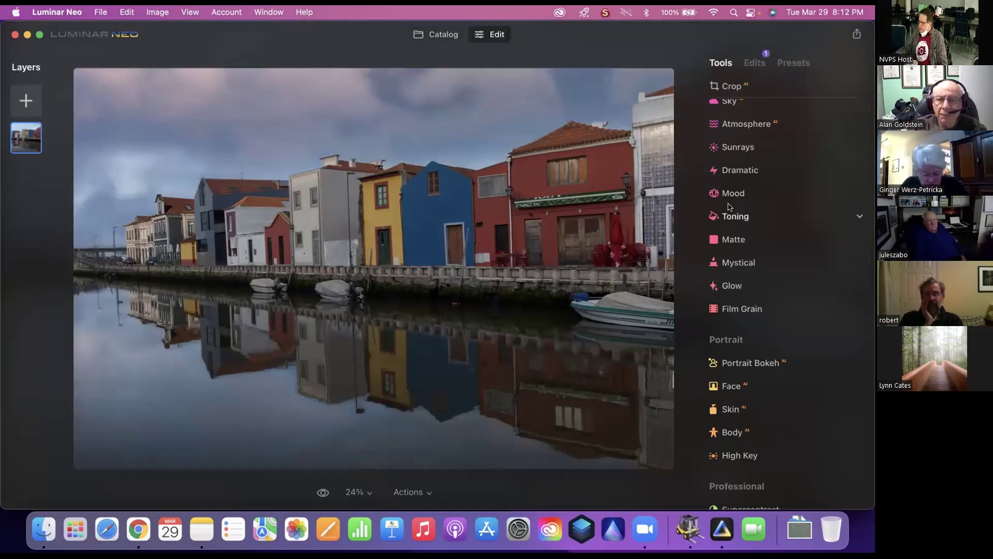
Apply the DLCSkyPinkBlue-2 sky a second time and refine its mask with Global 47, Close Gaps 15 and Fix Details 40.
scroll(729, 206, up, 3)
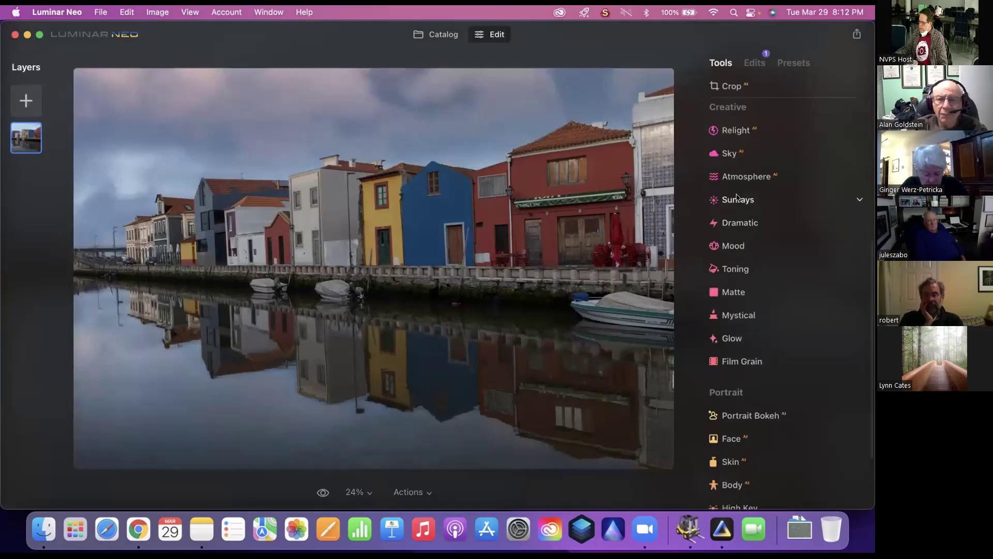
click(741, 156)
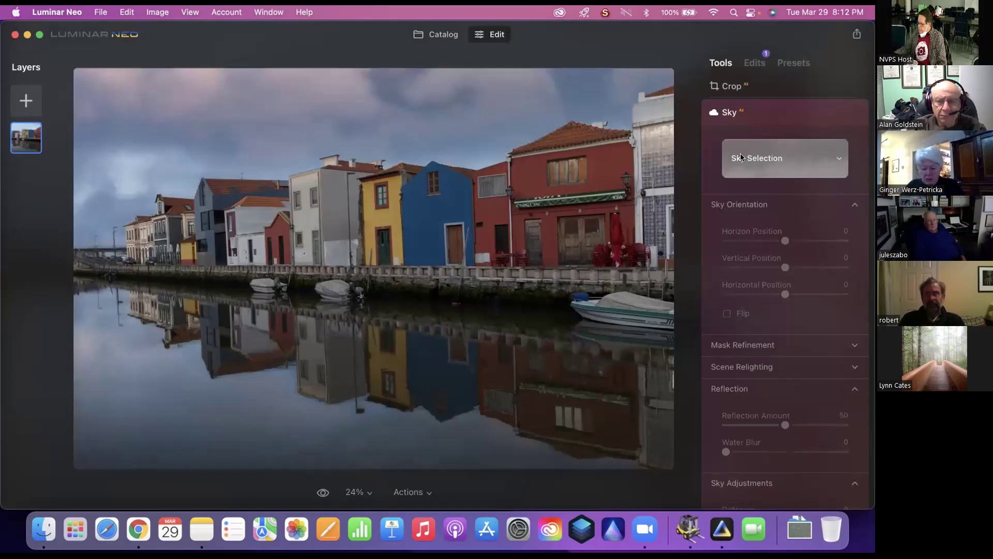
click(770, 346)
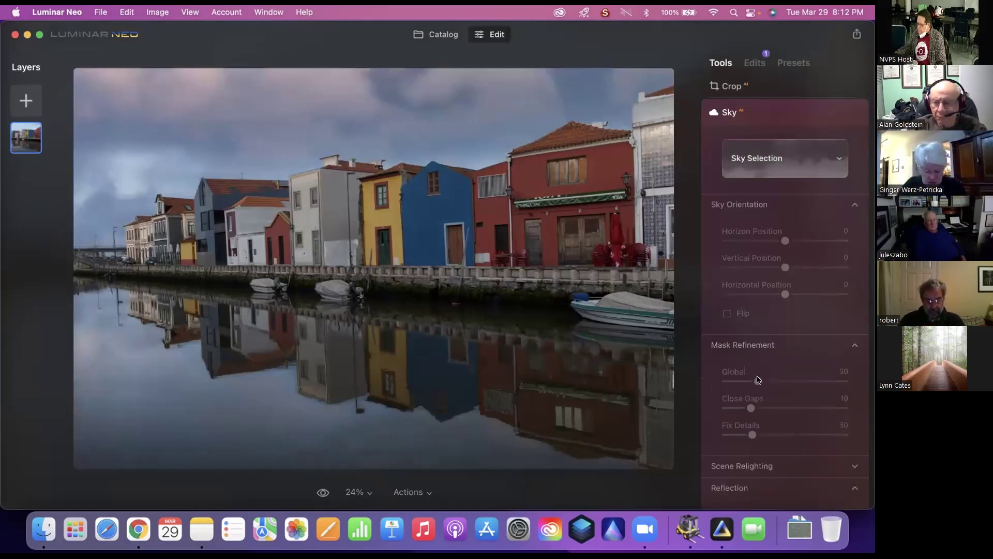
click(783, 161)
click(753, 238)
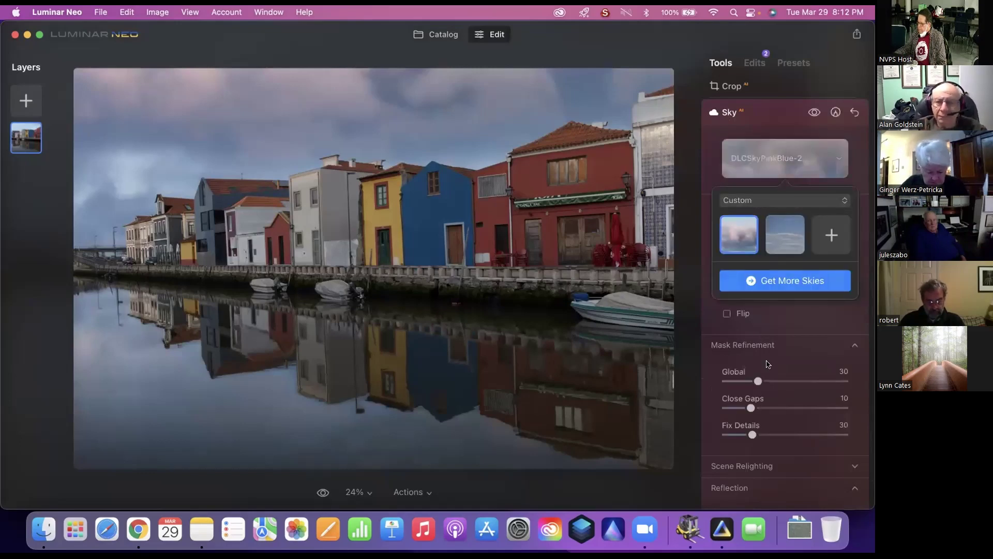
drag(759, 382, 768, 434)
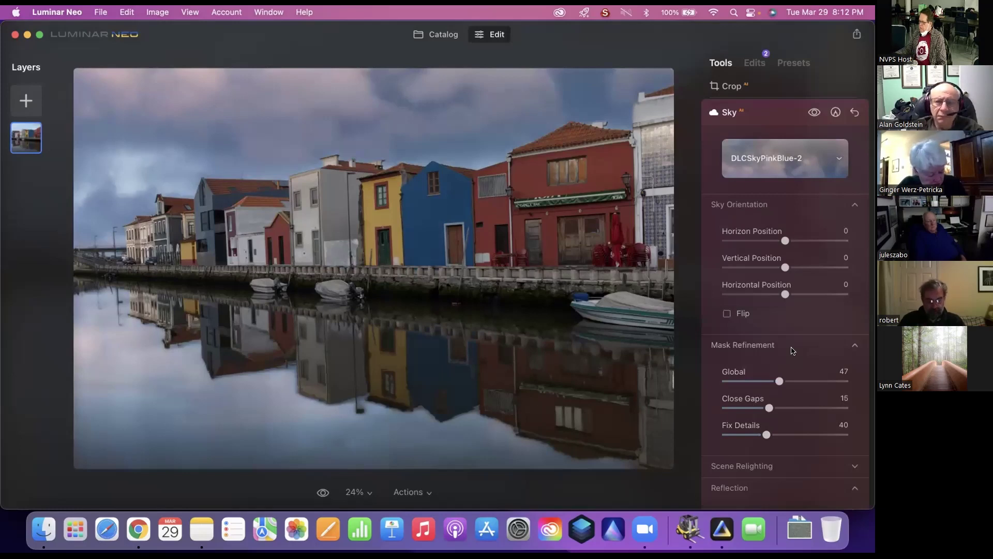
click(762, 116)
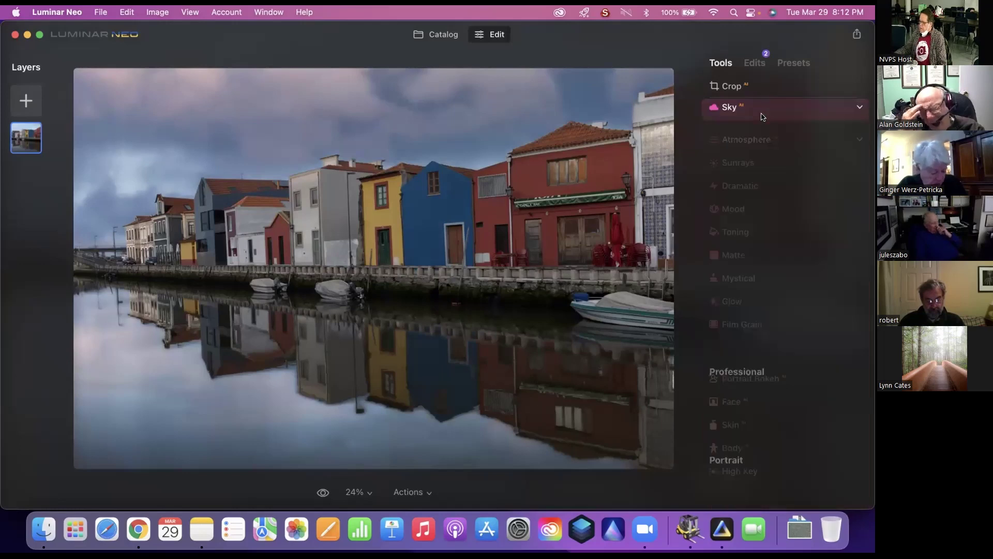
Examine the edges between the replaced sky and the rooflines of the waterfront houses at 100% magnification.
click(516, 153)
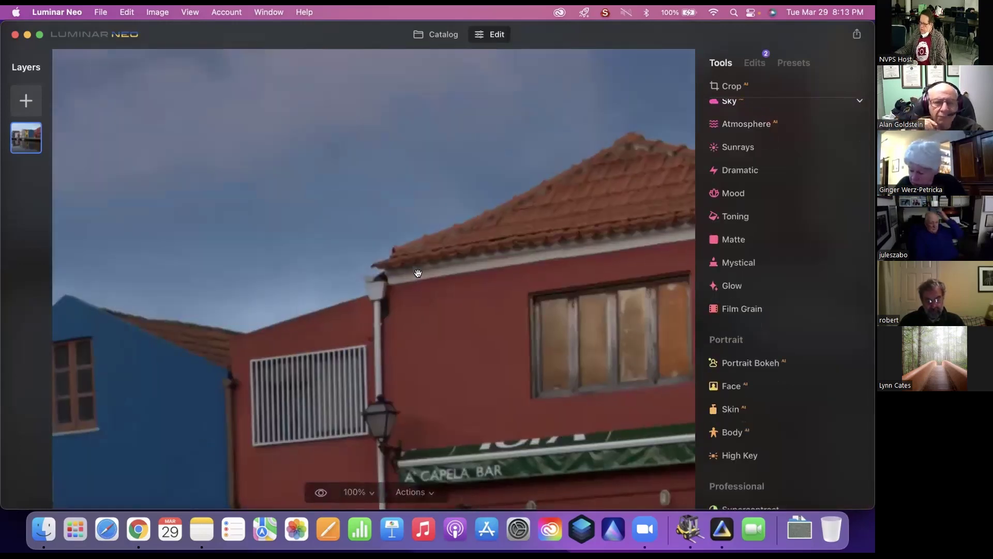
drag(439, 211, 507, 259)
drag(483, 299, 572, 237)
drag(214, 291, 553, 207)
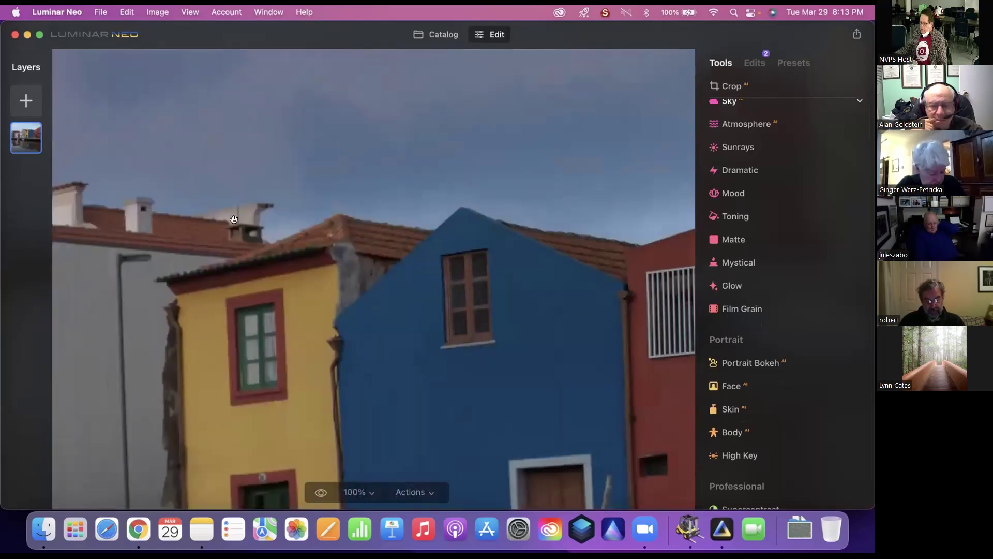
drag(381, 255, 425, 266)
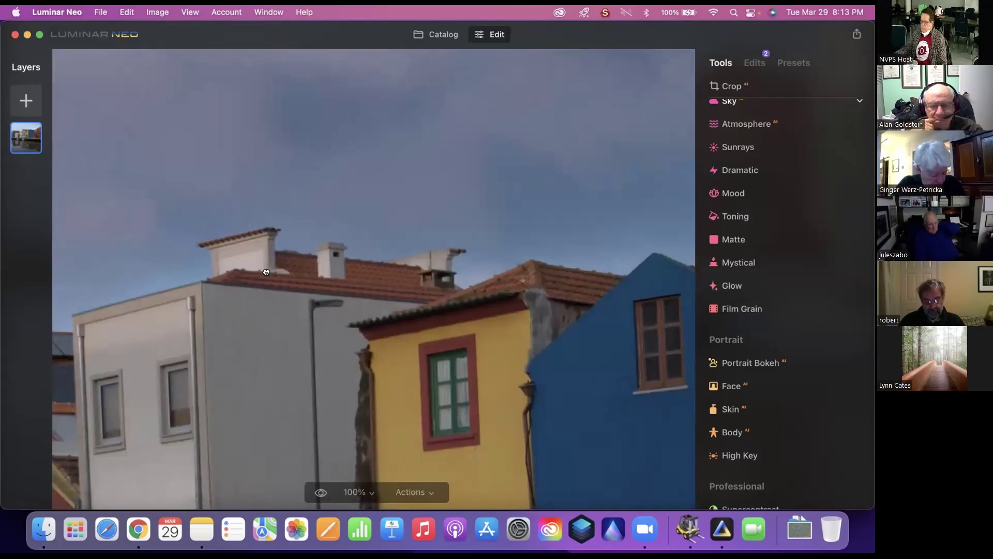
drag(266, 271, 372, 283)
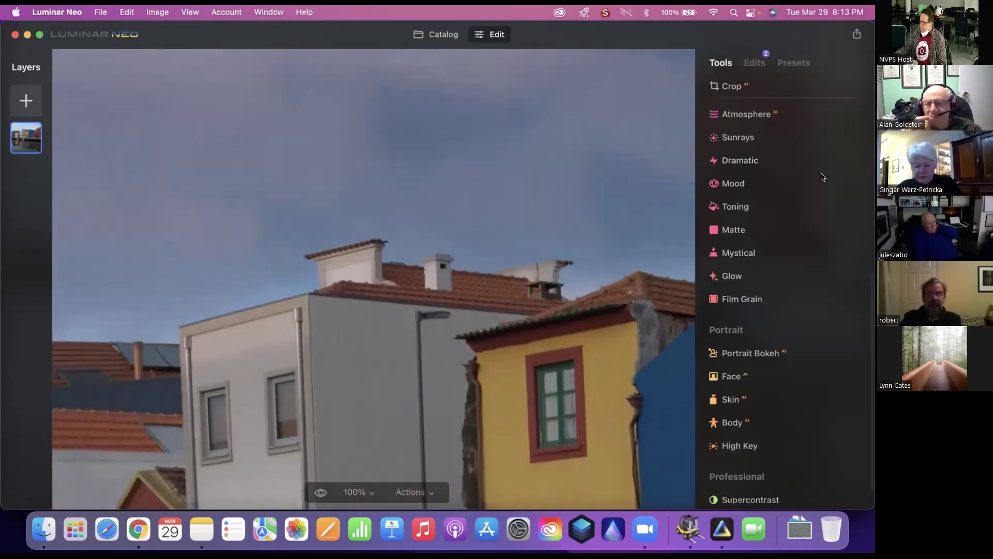
scroll(820, 173, down, 2)
scroll(819, 176, up, 3)
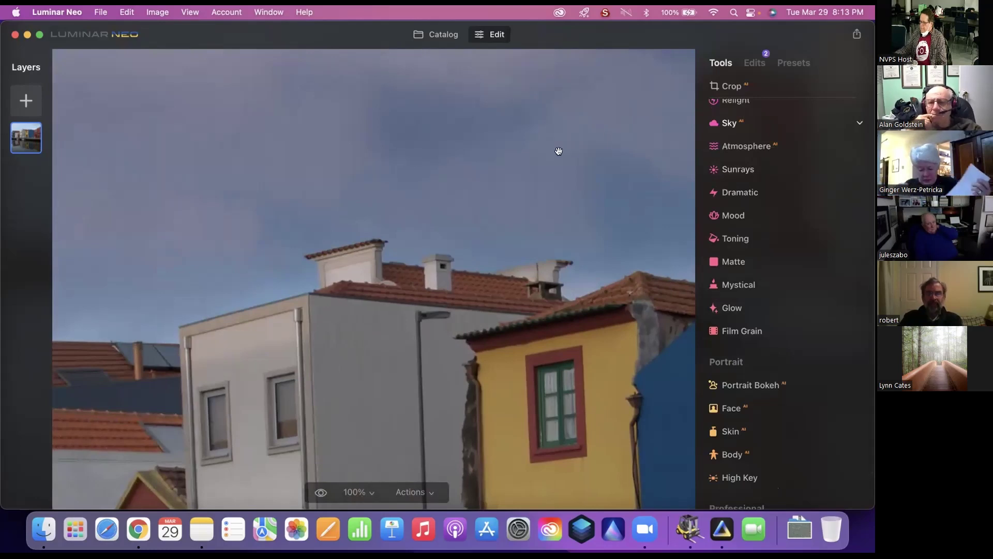
Open the autumn mountain landscape photo from the Enhance album for editing.
click(441, 40)
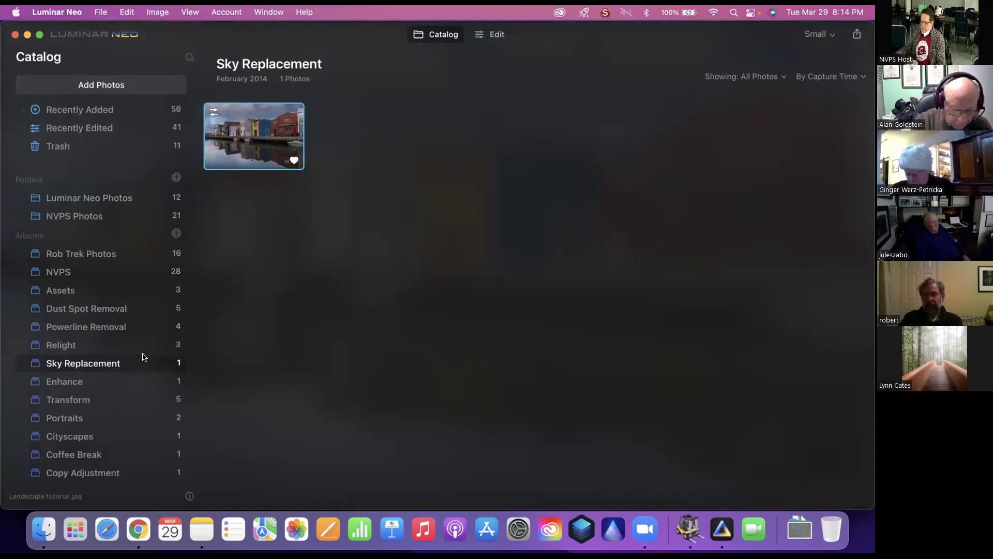
click(106, 384)
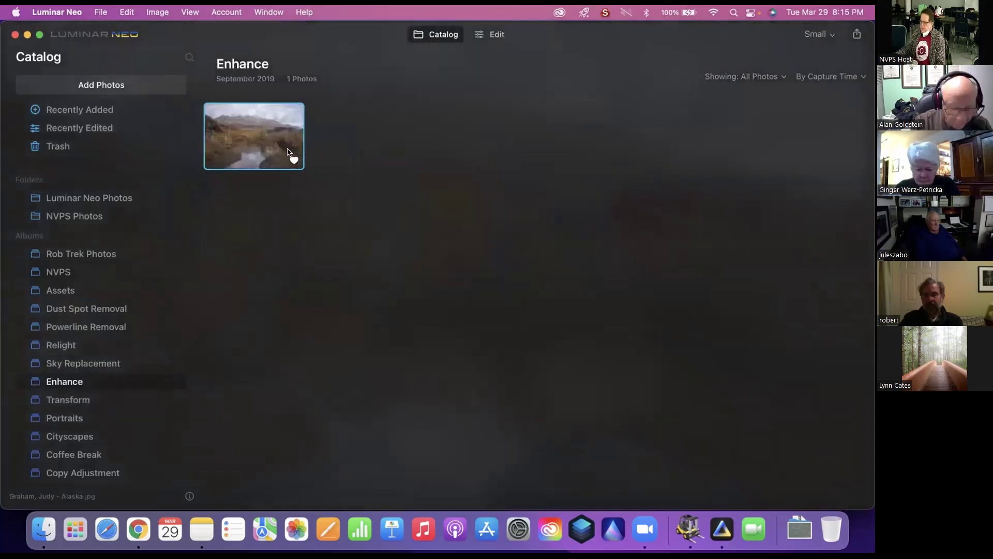
double_click(264, 146)
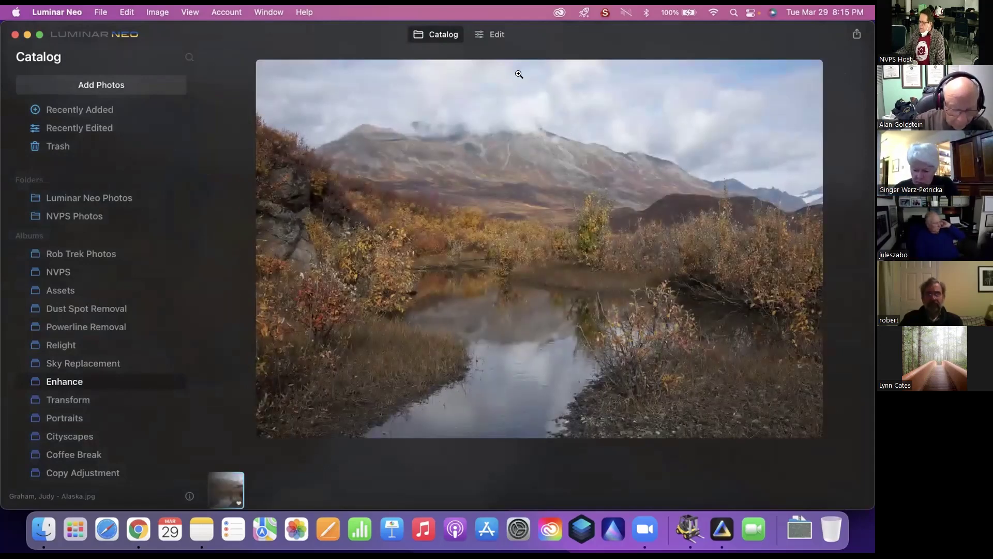
click(497, 34)
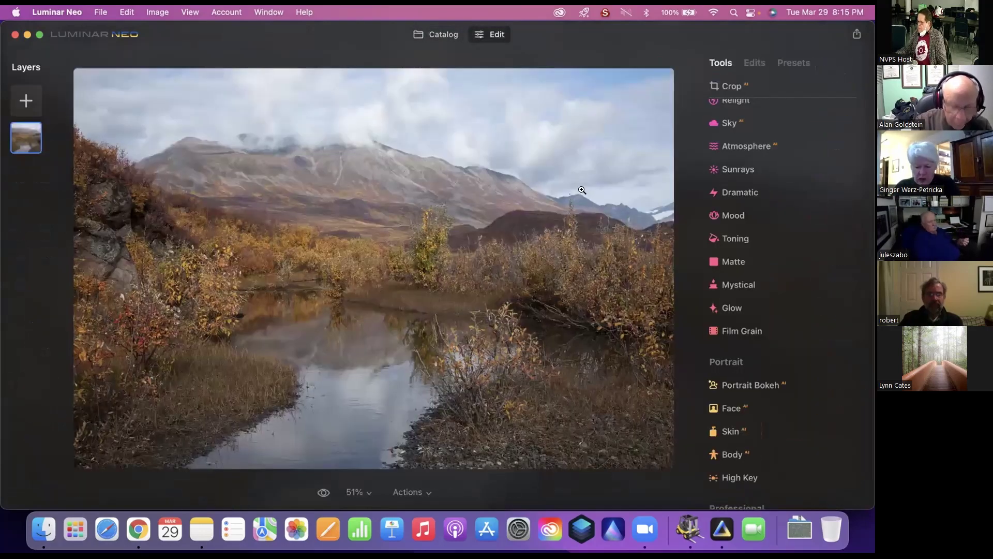
Enhance the autumn mountain landscape with Accent 61 and Sky Enhancer 60, and compare it with the original.
scroll(783, 177, down, 2)
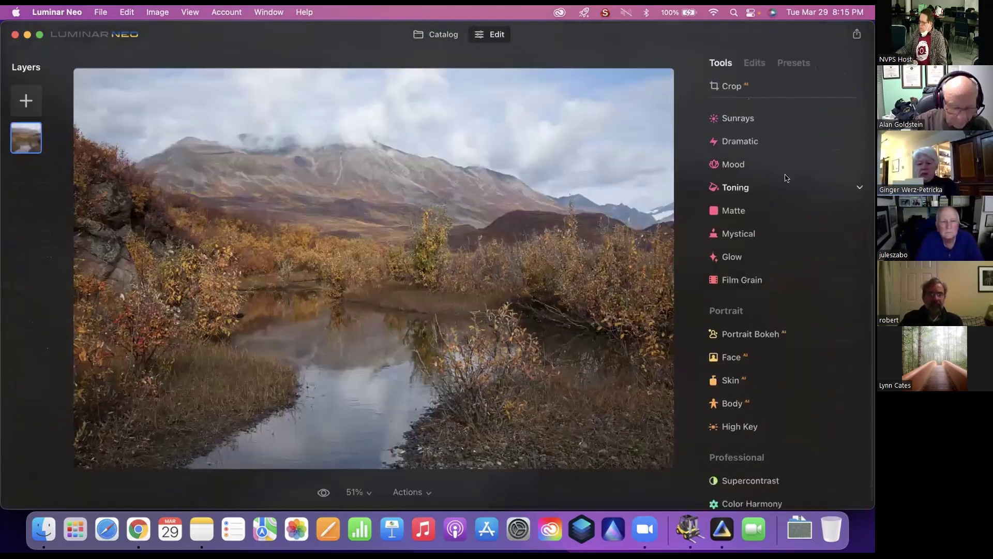
scroll(786, 178, up, 8)
scroll(786, 178, up, 3)
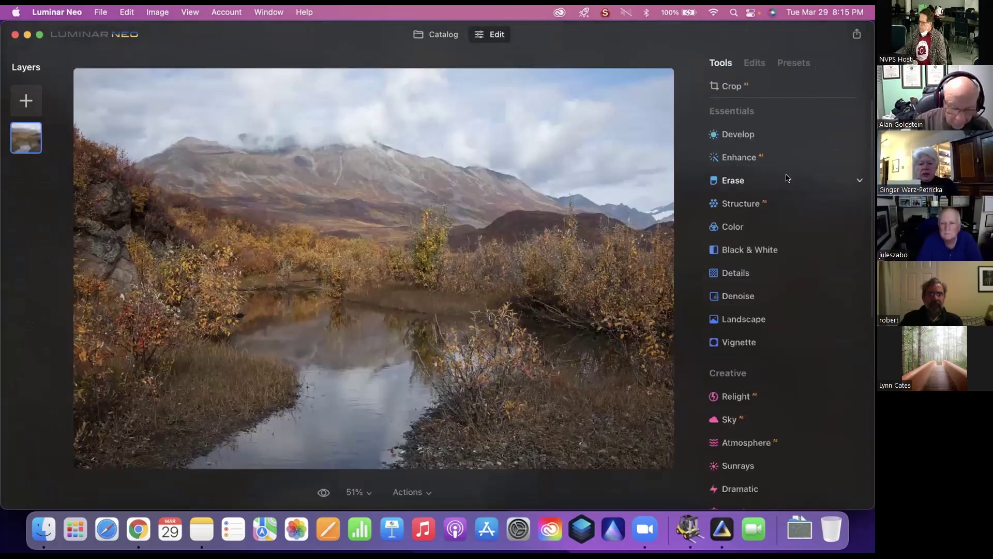
click(744, 156)
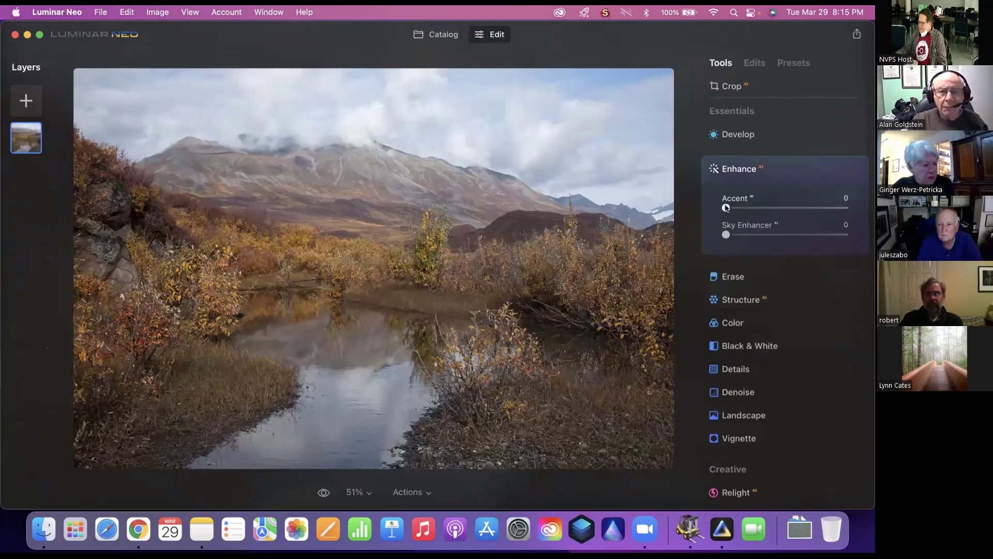
drag(725, 208, 799, 220)
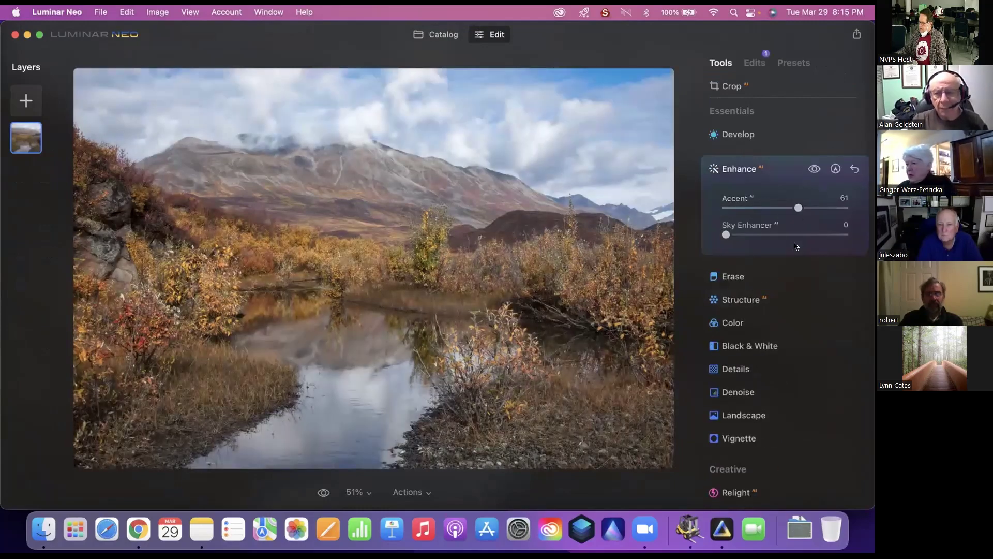
click(798, 234)
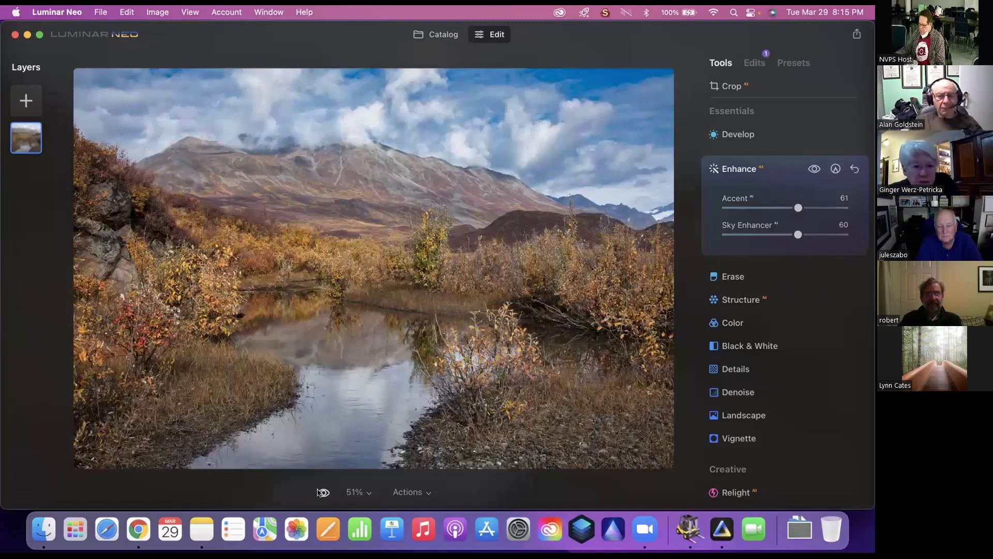
drag(320, 492, 320, 493)
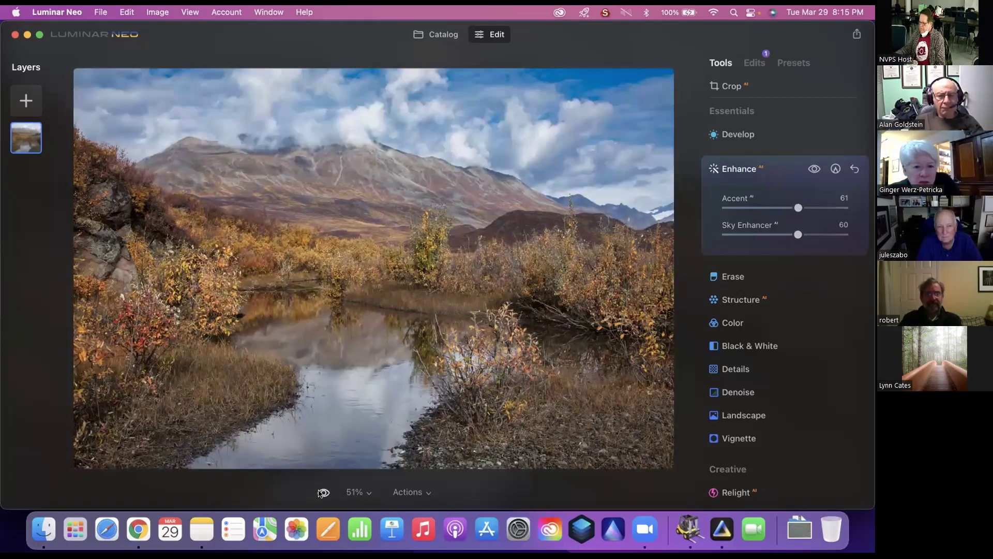
click(781, 169)
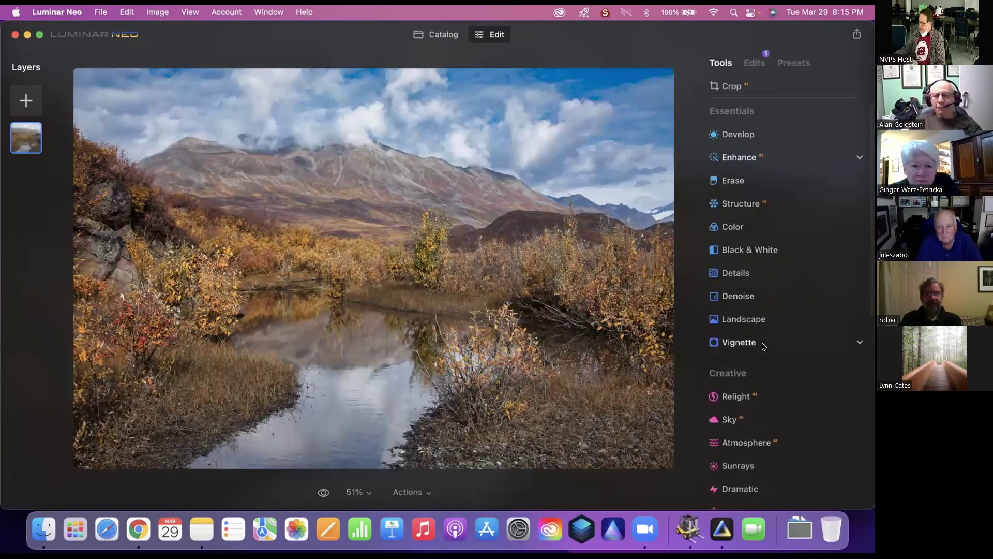
Darken the landscape's edges with a Vignette amount of -62 and compare the edited photo with the original.
click(763, 342)
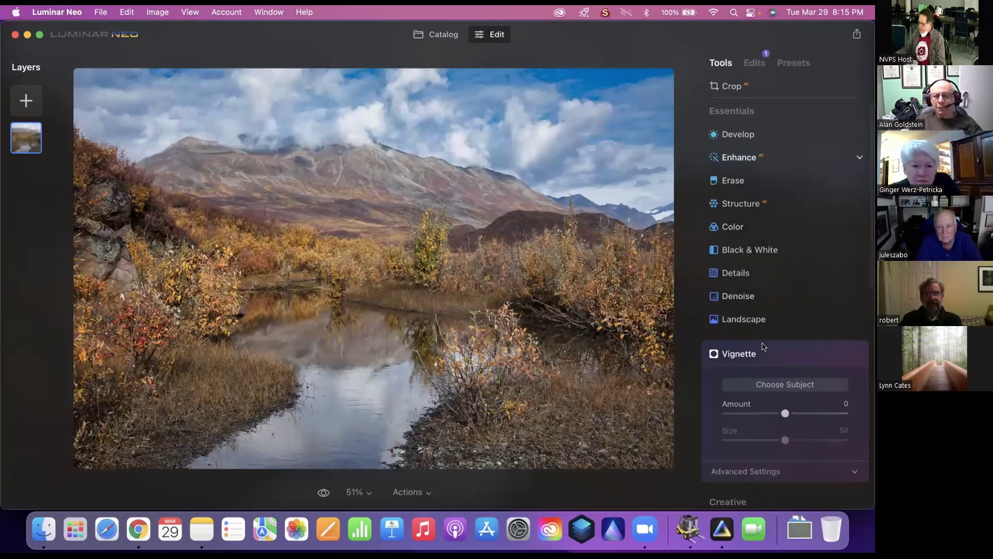
click(745, 414)
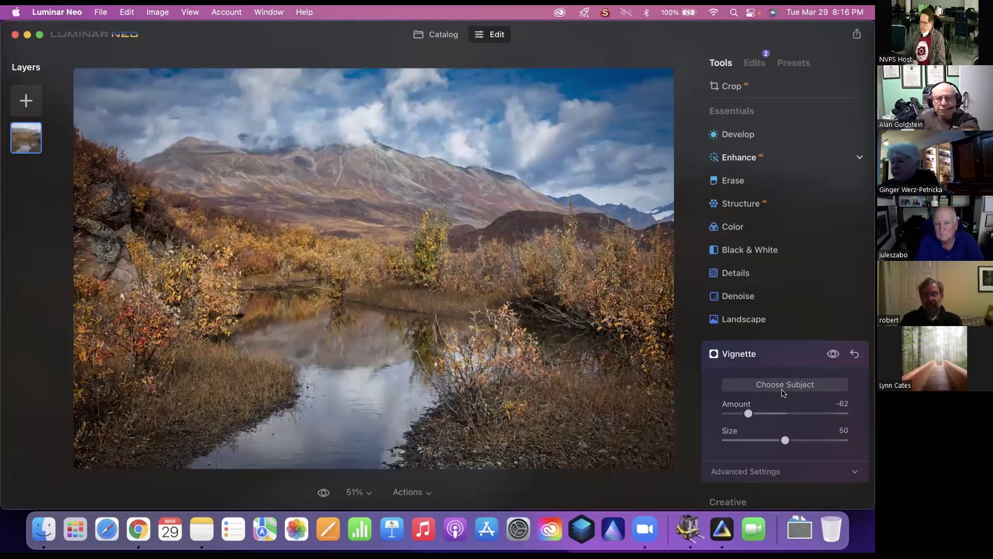
click(323, 492)
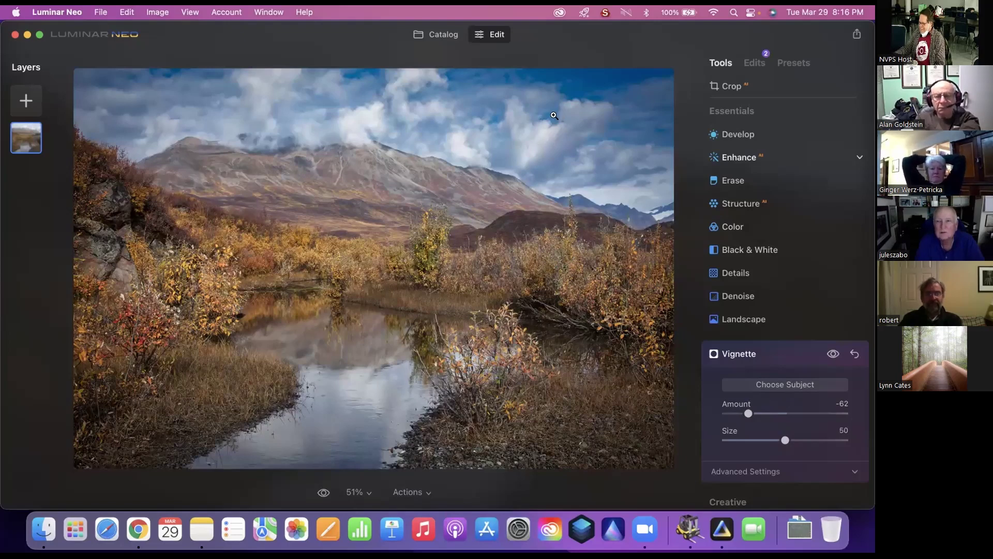
click(790, 355)
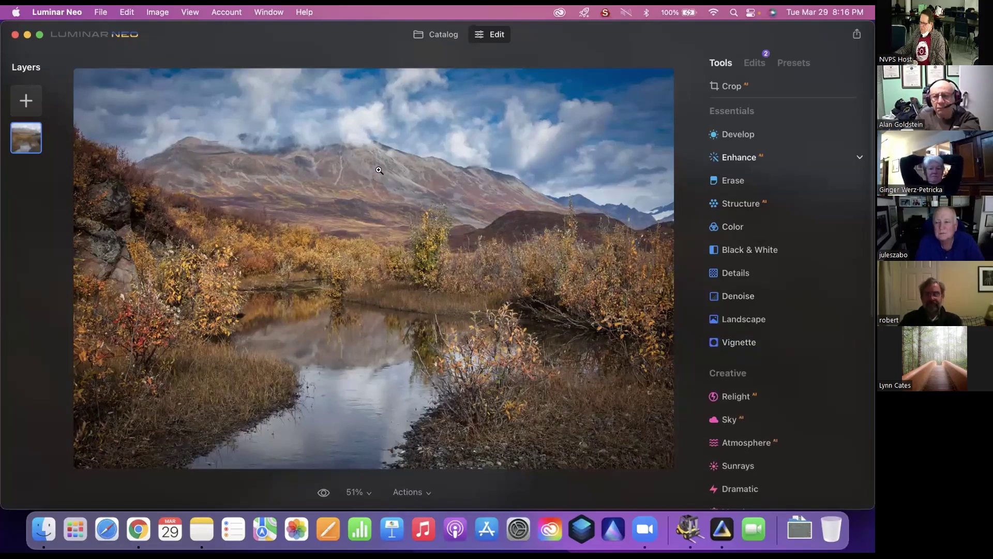
Open the cathedral interior photo with the purple vault and rose window from the Transform album for editing.
click(440, 36)
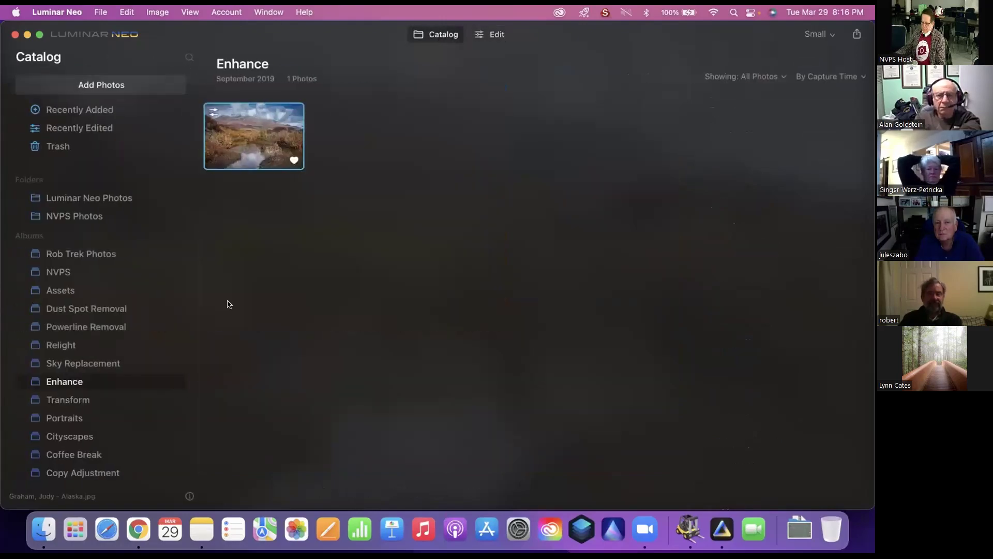
click(67, 400)
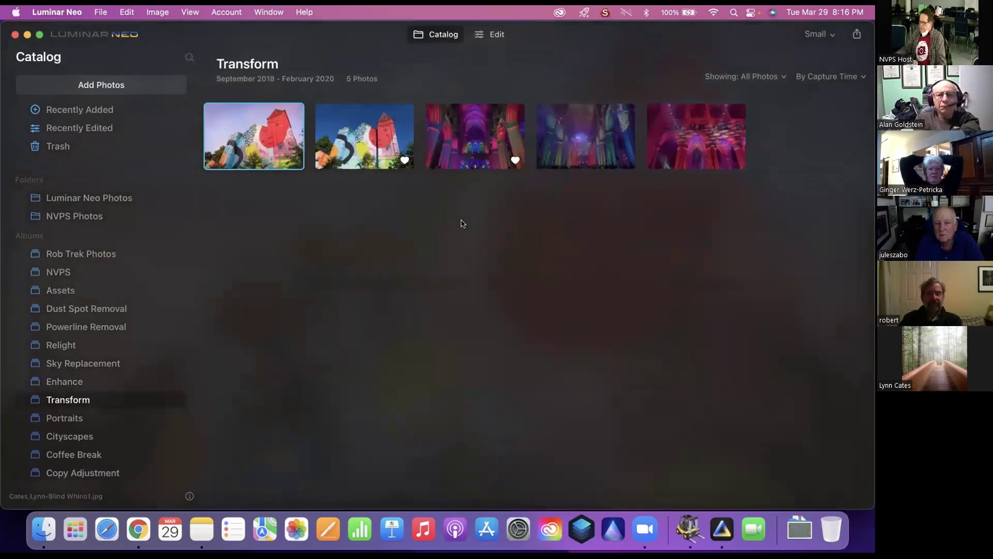
double_click(490, 137)
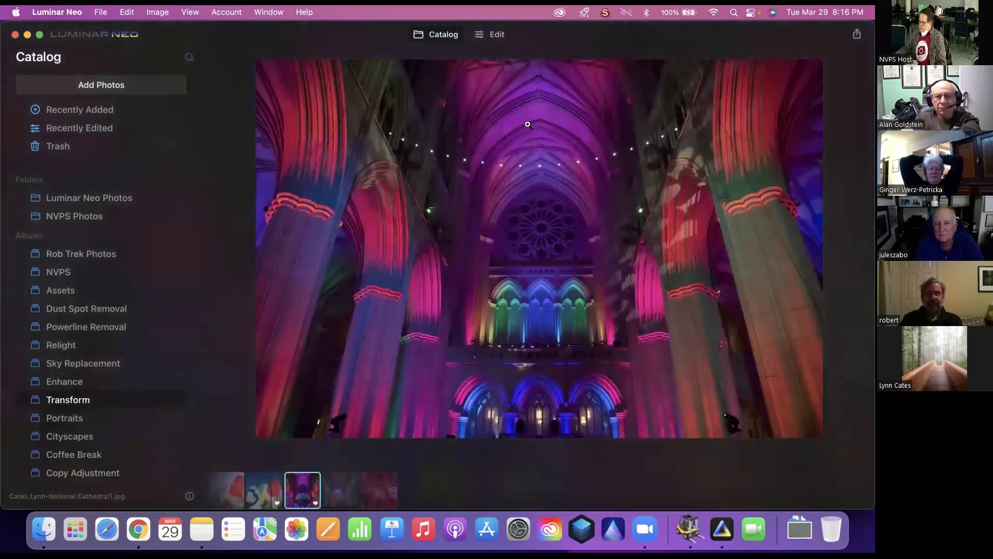
click(494, 36)
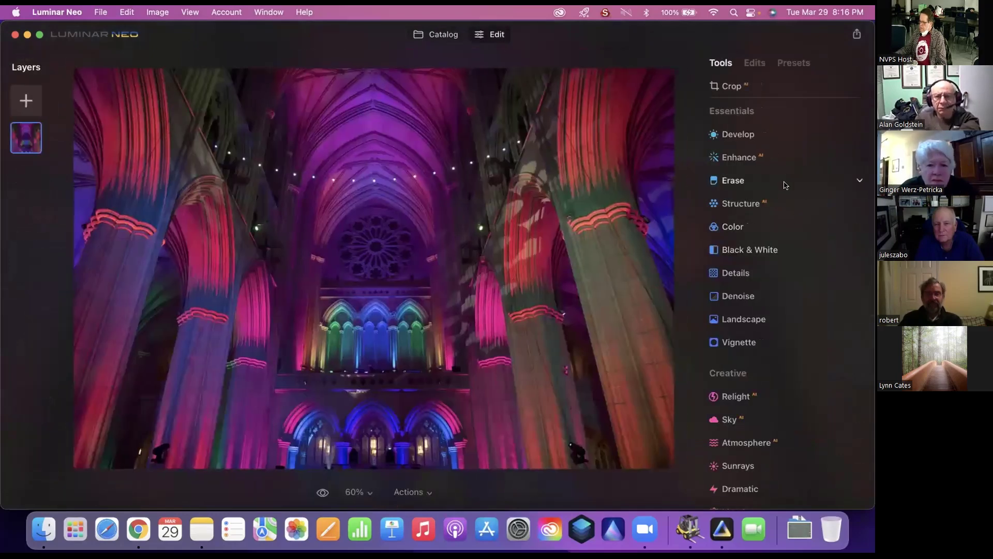
Straighten the cathedral's converging columns with a Vertical transform of -48 in Develop, comparing the correction with the original.
click(732, 134)
click(774, 444)
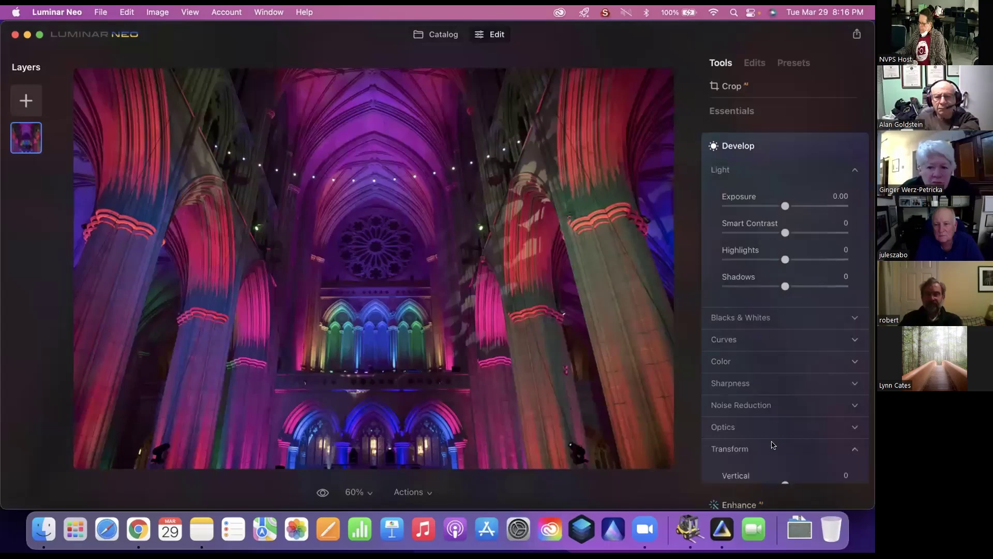
scroll(774, 401, down, 2)
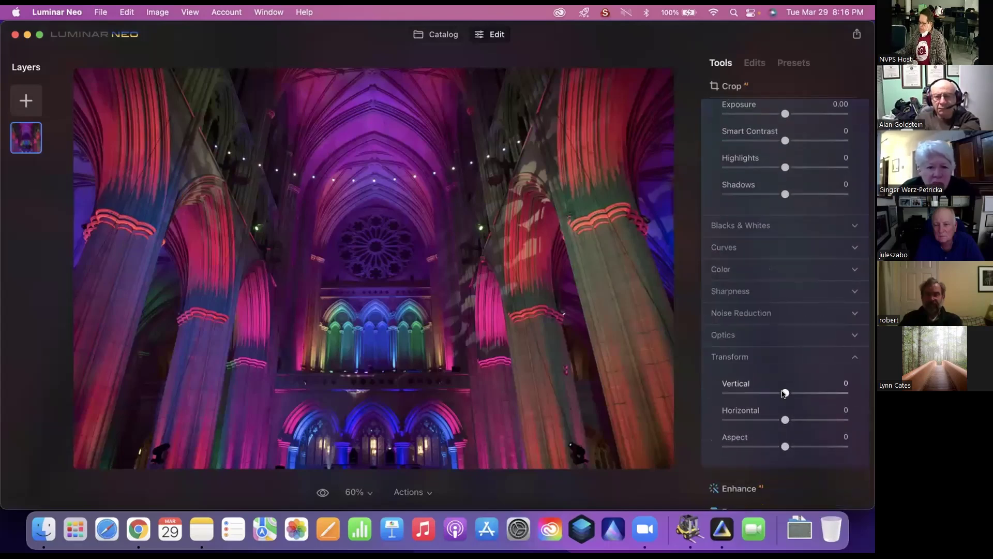
drag(784, 392, 756, 392)
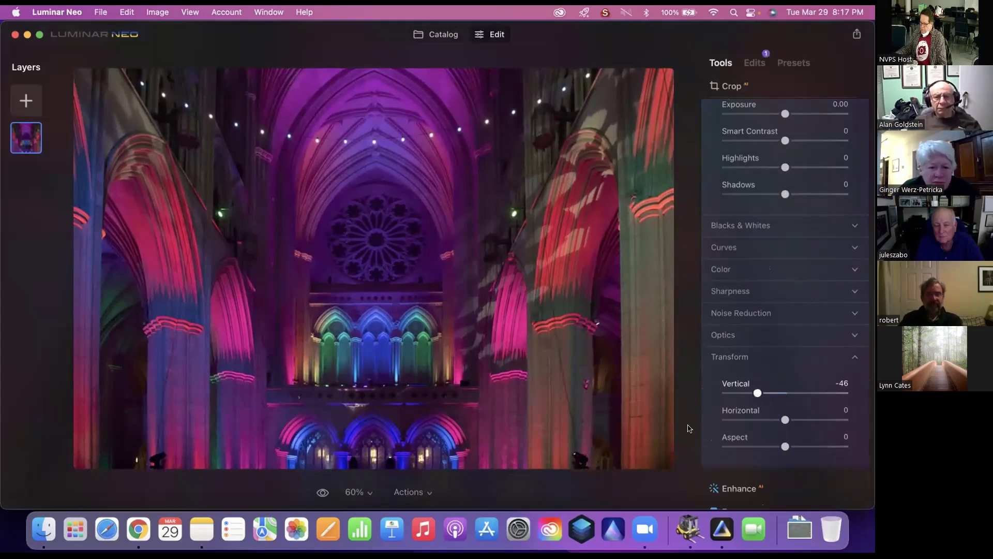
click(324, 494)
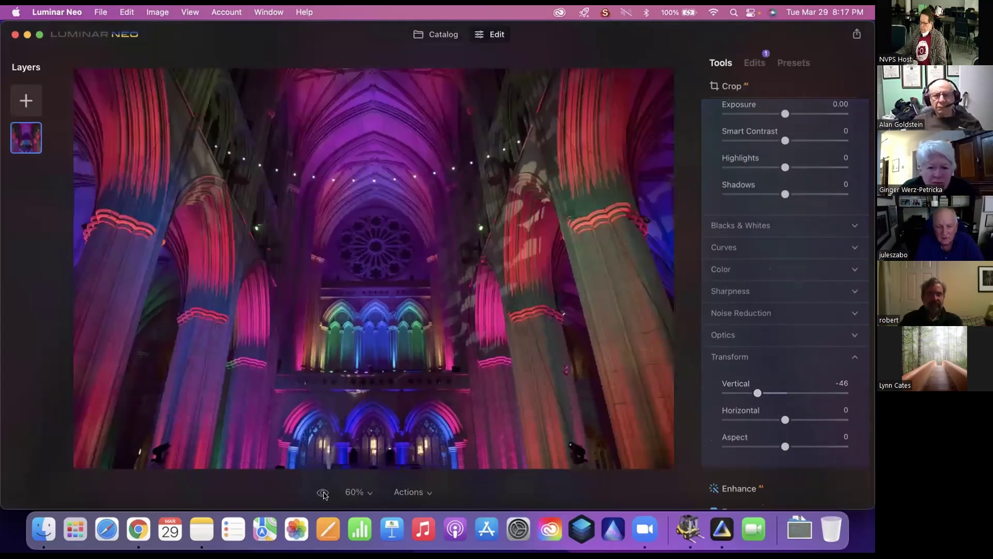
click(323, 494)
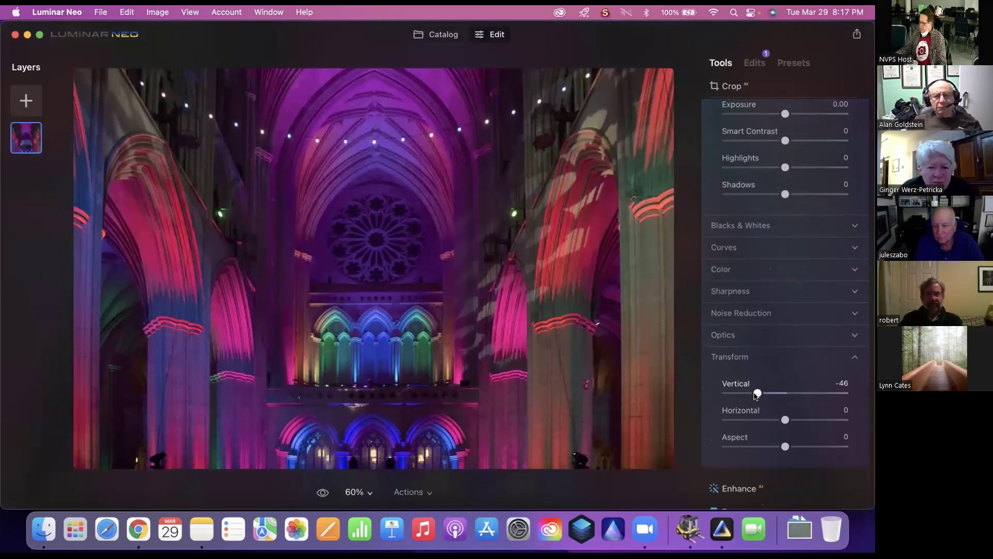
drag(756, 393, 747, 398)
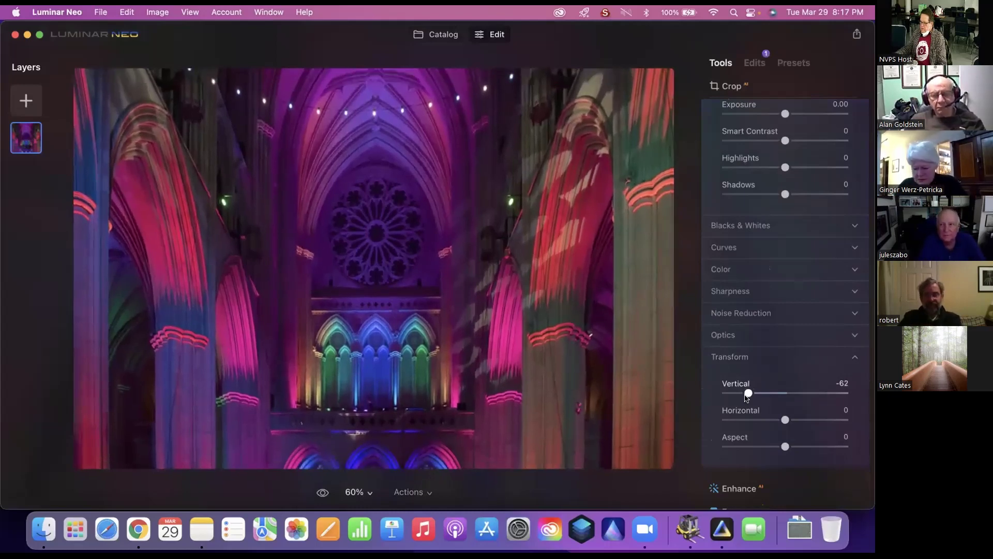
drag(746, 396, 753, 397)
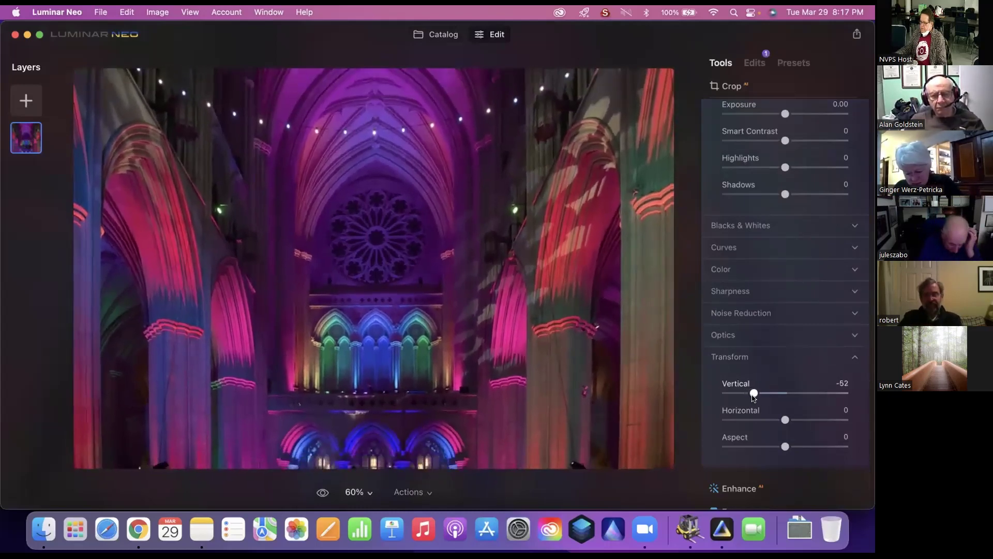
drag(753, 396, 754, 397)
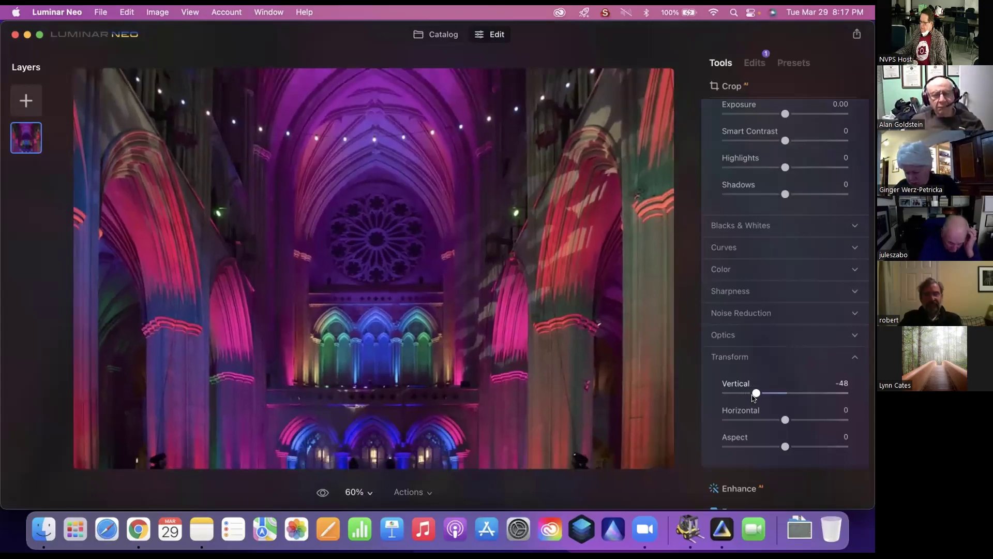
click(321, 493)
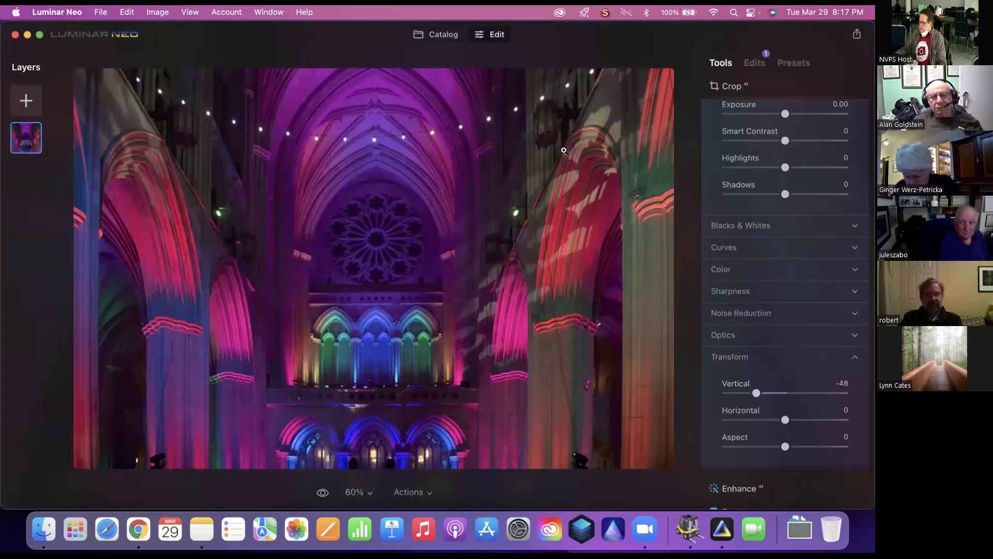
Open the Transform album's photo of the mural-painted church against the deep blue sky for editing.
click(440, 38)
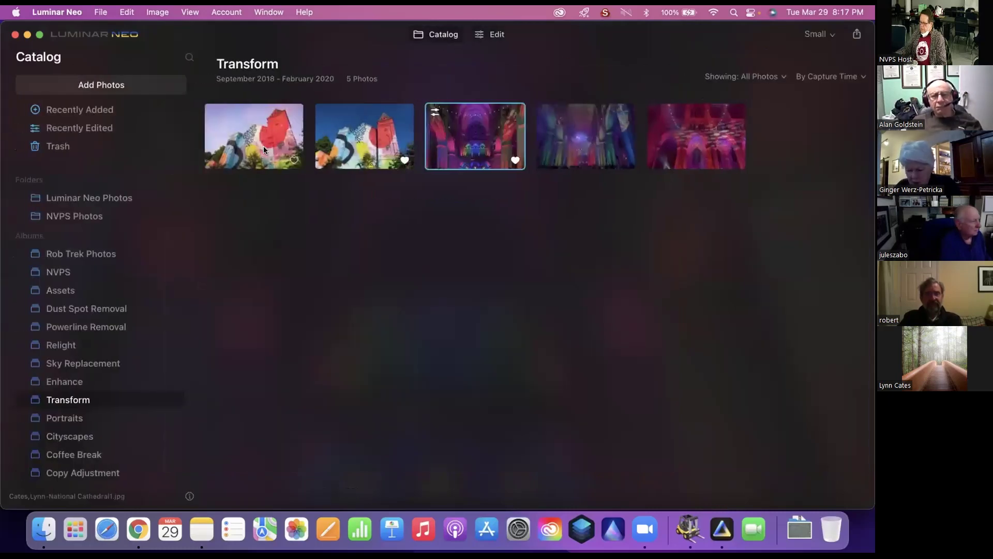
double_click(388, 133)
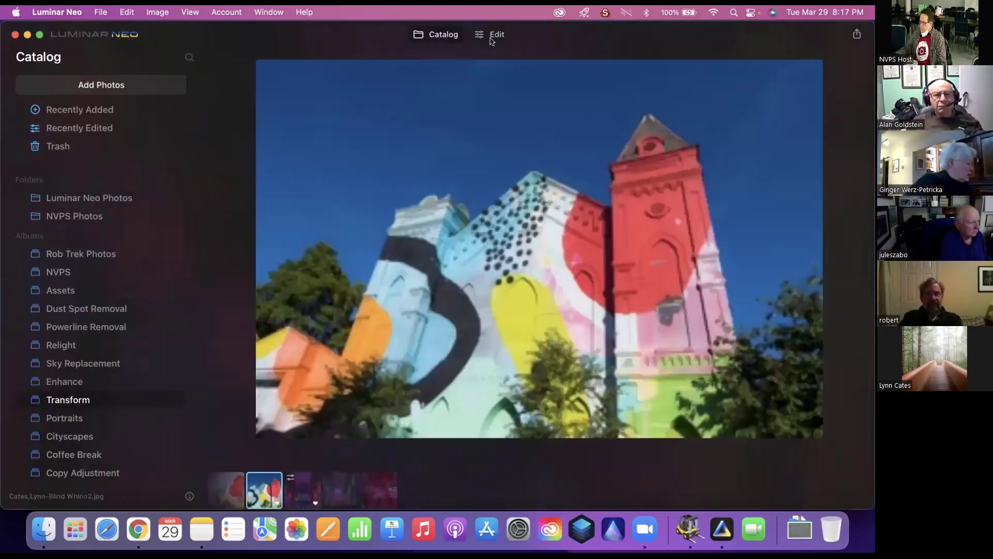
click(492, 37)
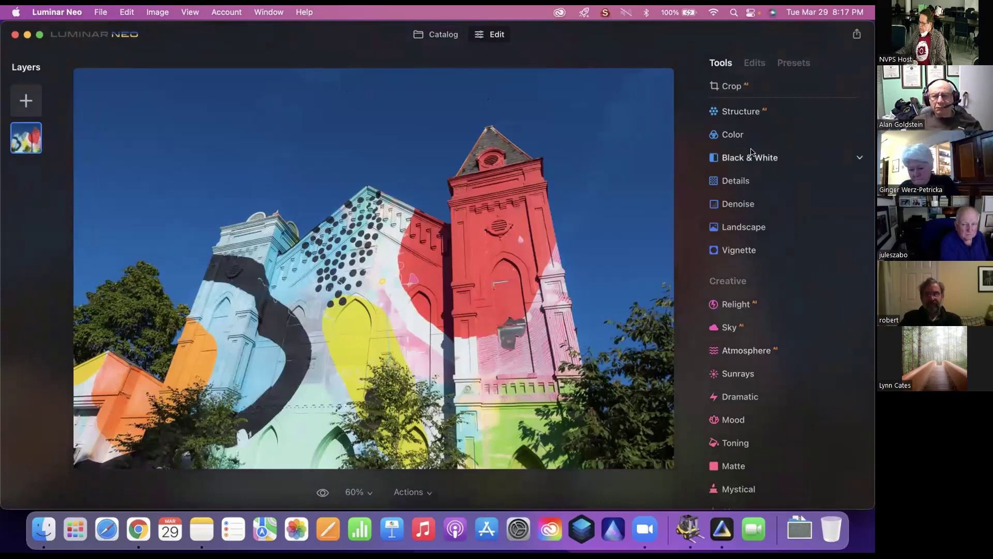
Correct the painted church's perspective with Vertical -28 and Horizontal -22 in Develop, and compare it with the original.
scroll(751, 152, up, 3)
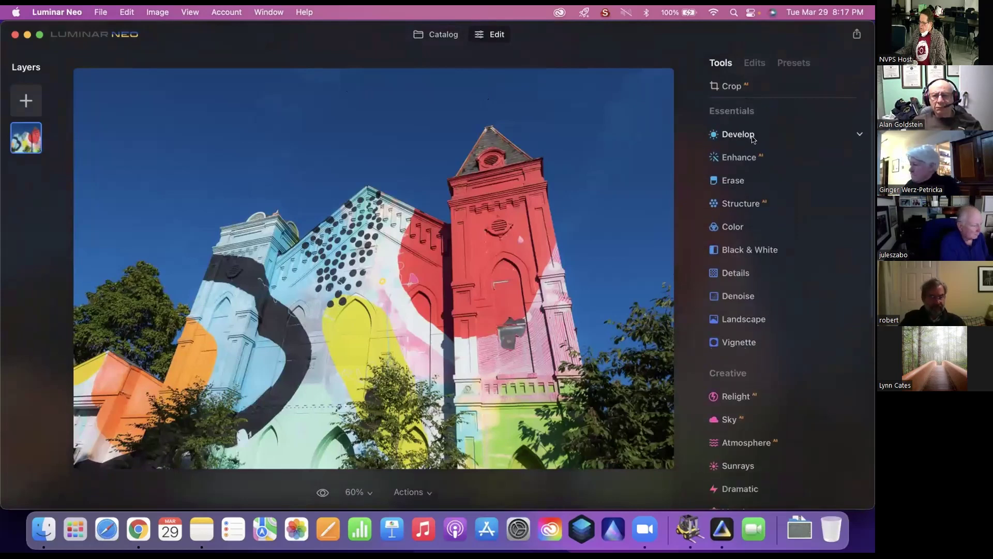
click(738, 134)
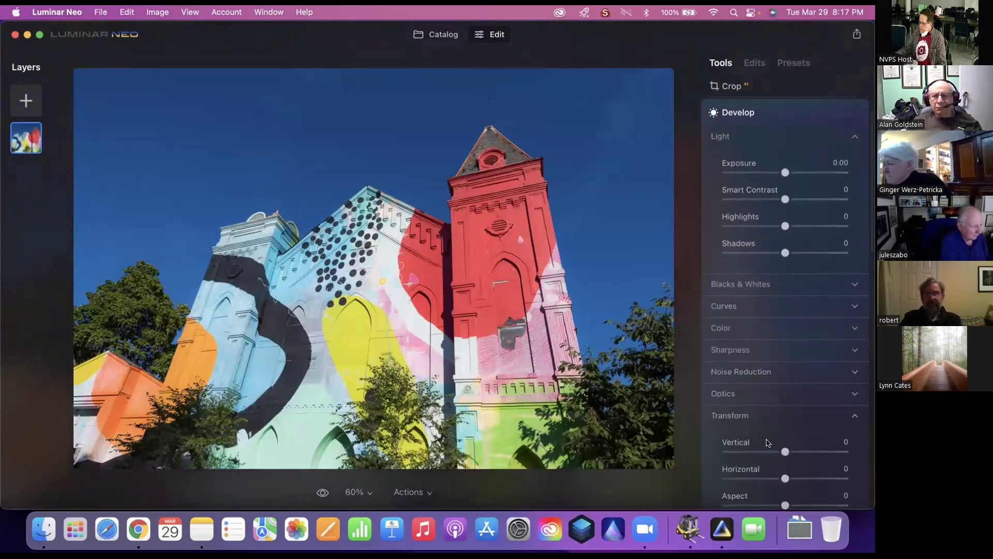
drag(785, 451, 766, 452)
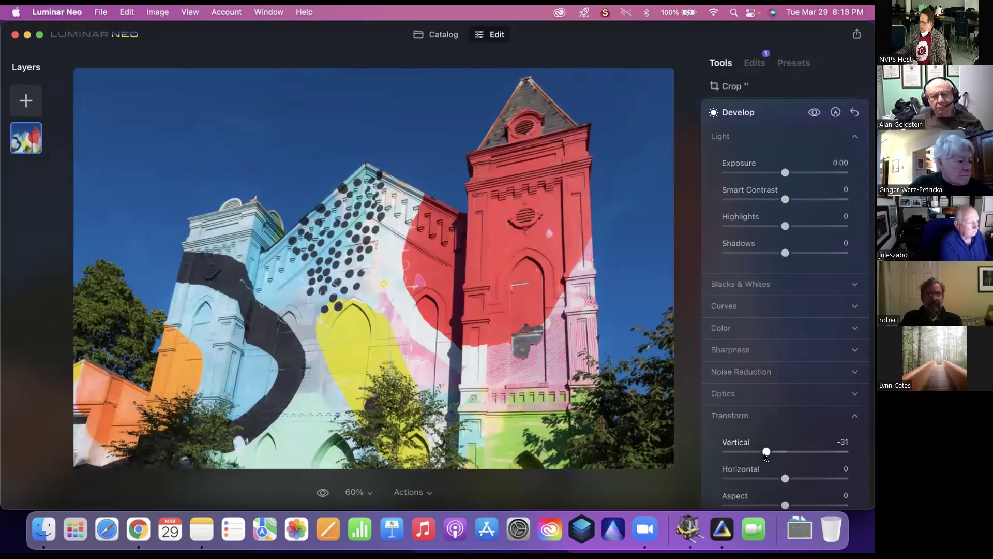
drag(765, 453, 768, 479)
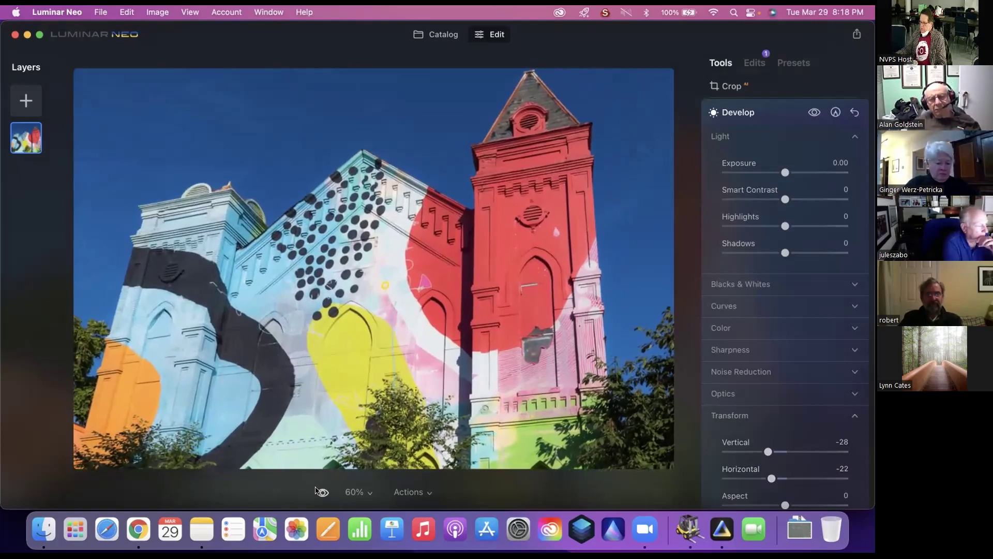
click(317, 490)
click(318, 490)
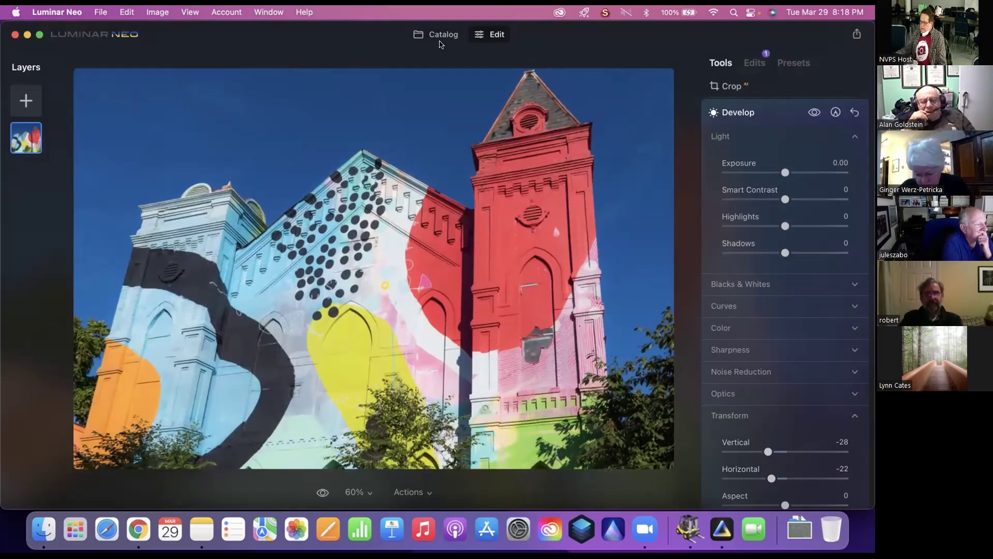
Select the close-up portrait of the woman in the Portraits album.
click(439, 36)
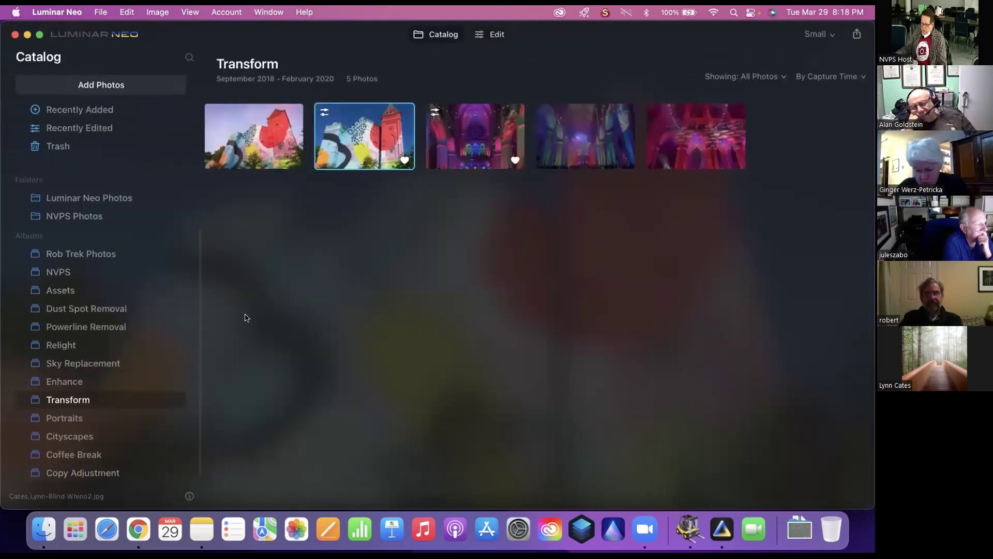
click(54, 418)
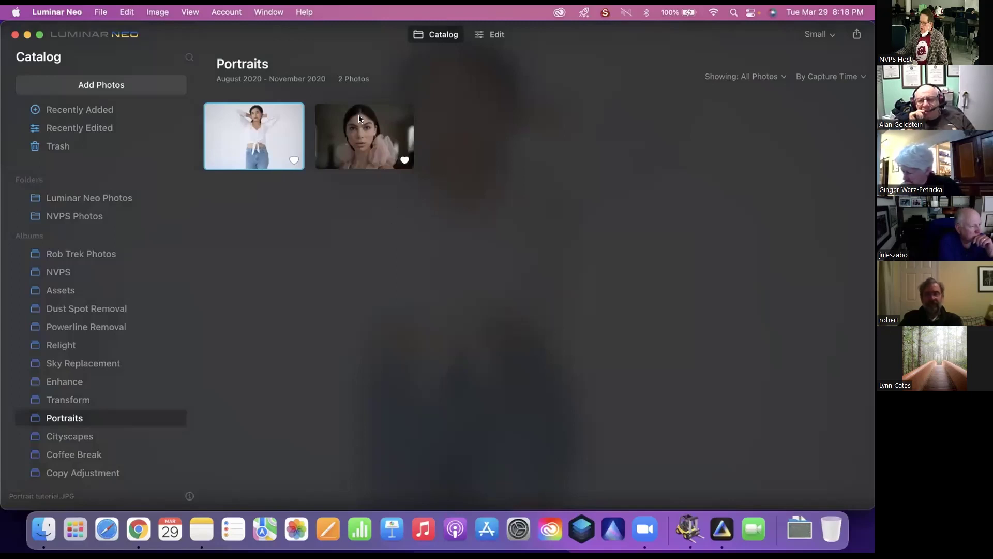
click(365, 137)
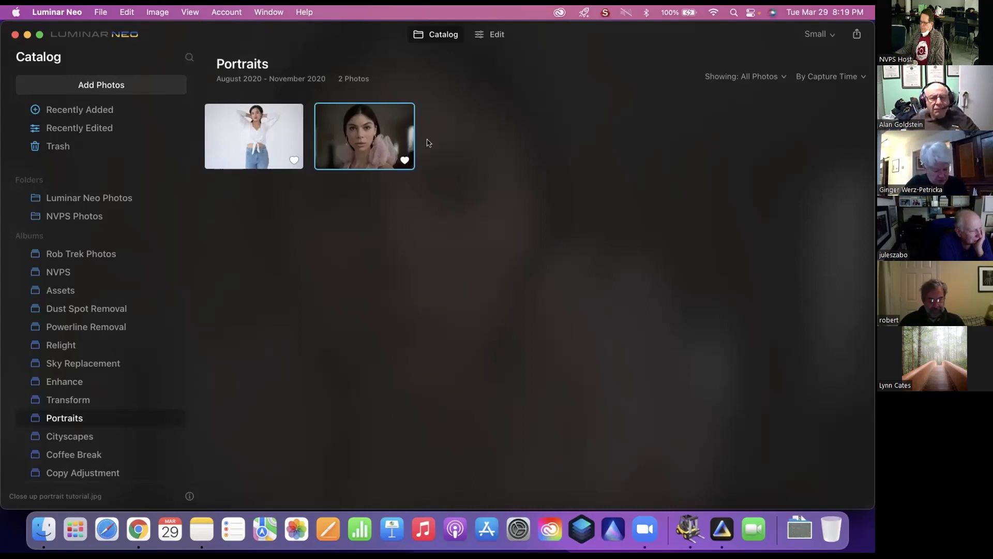
Open the close-up portrait of the woman from the Portraits album for editing.
double_click(380, 135)
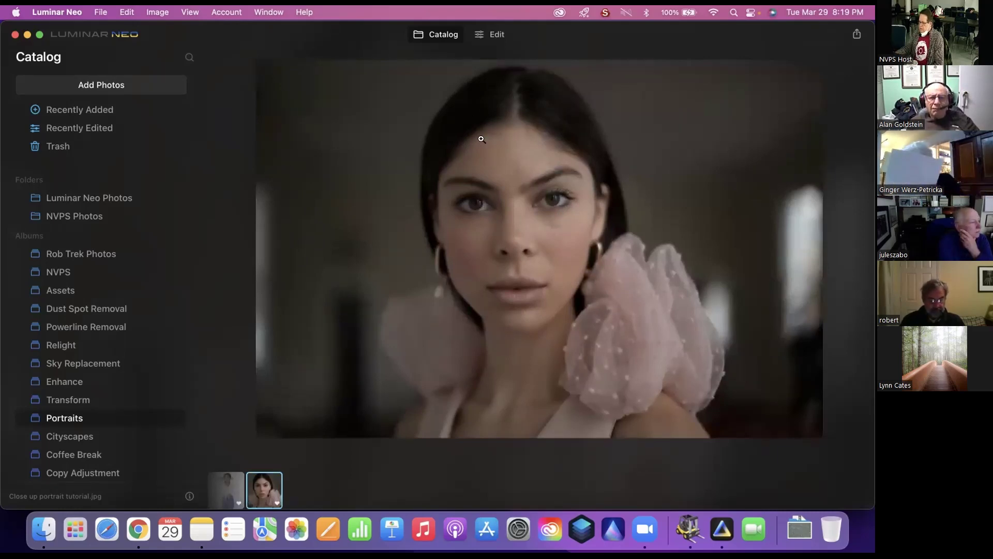
click(497, 36)
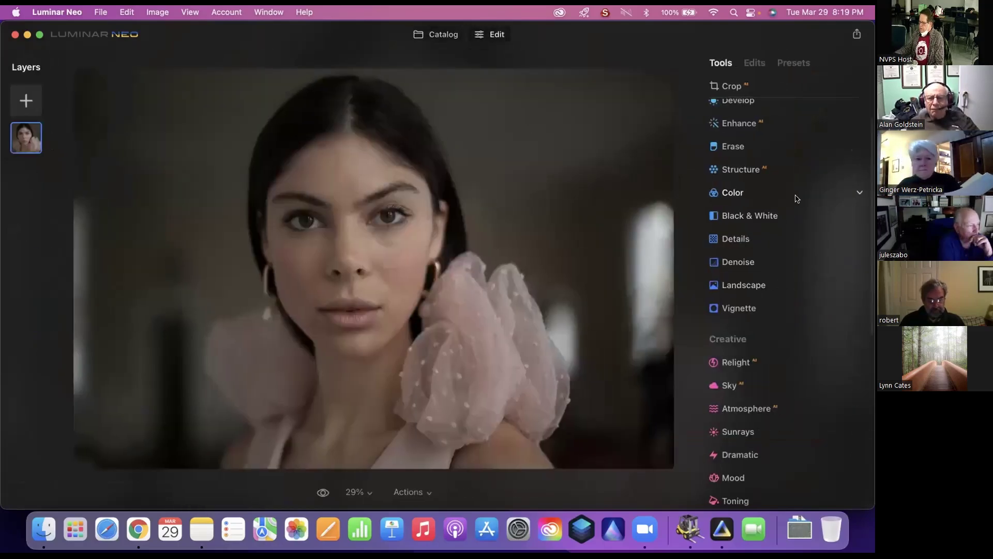
scroll(791, 196, up, 1)
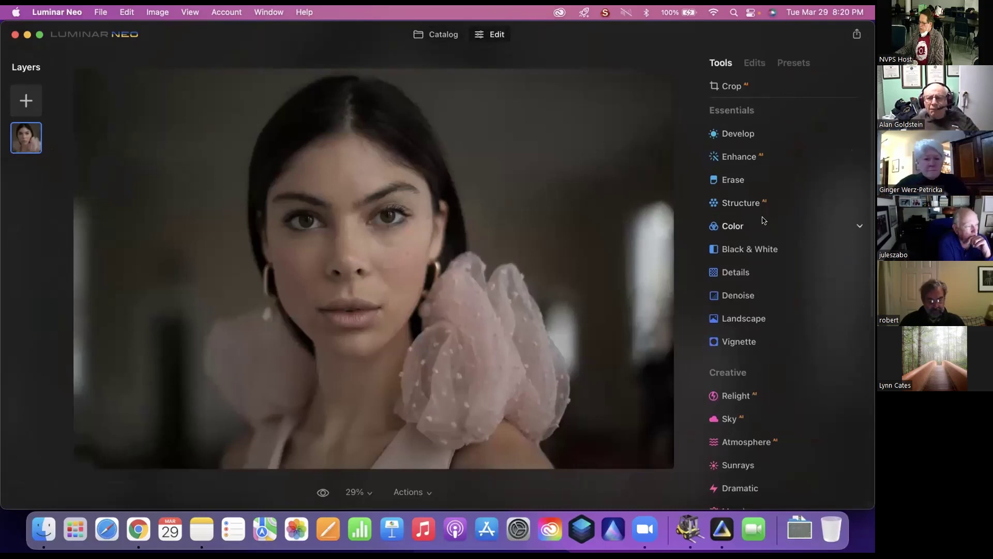
Apply the portrait toning LUT Rosa in the Mood tool with Amount 34.
scroll(764, 220, down, 3)
scroll(761, 258, down, 4)
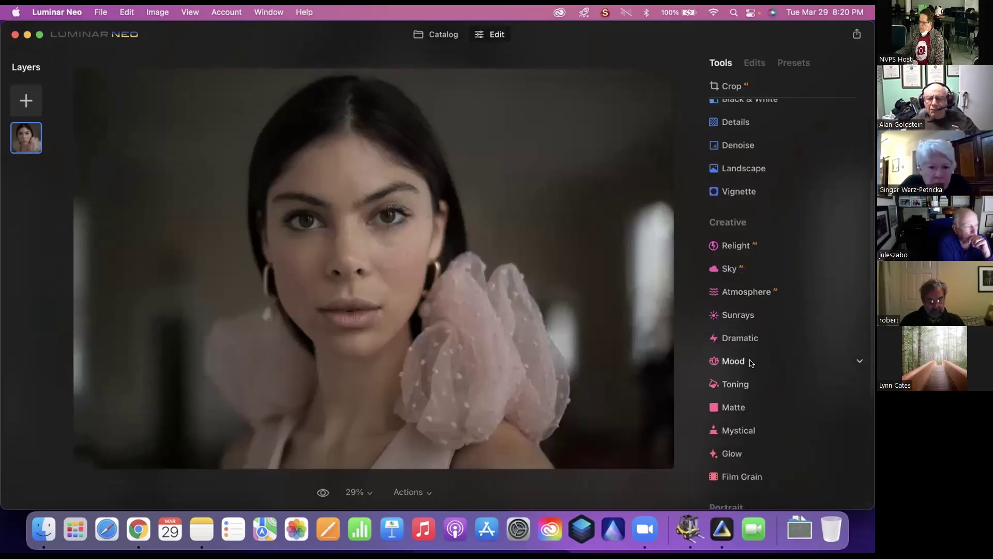
click(742, 362)
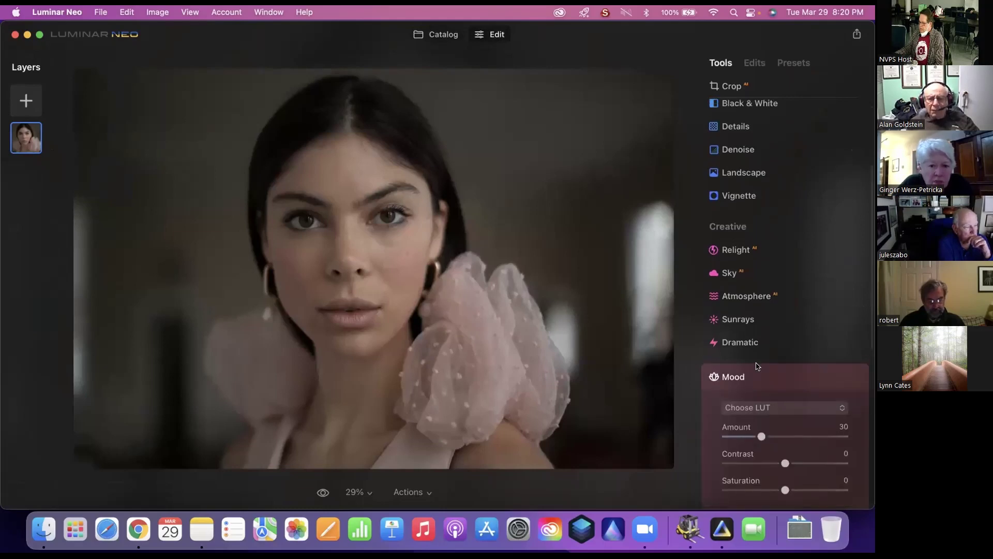
scroll(755, 365, up, 2)
scroll(758, 365, down, 4)
scroll(760, 365, down, 1)
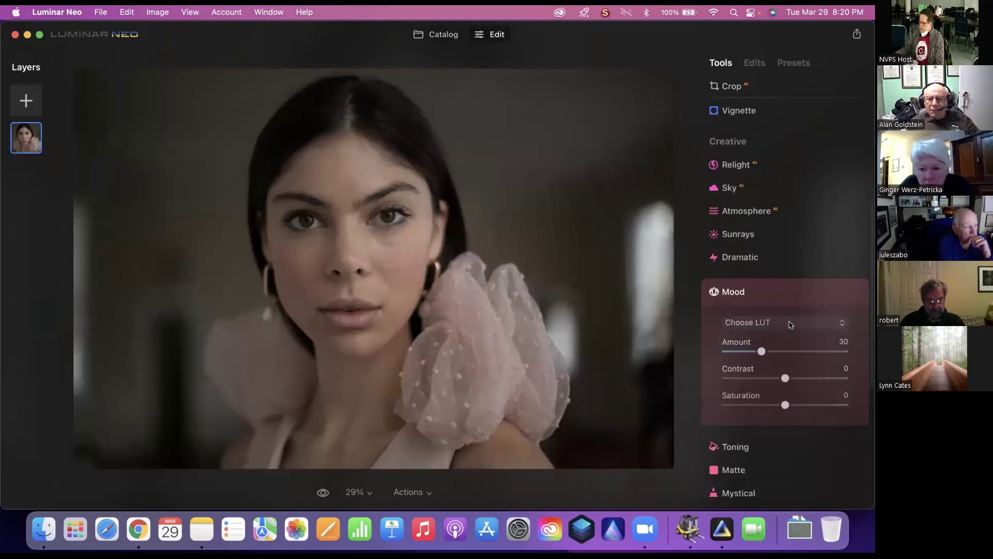
click(790, 323)
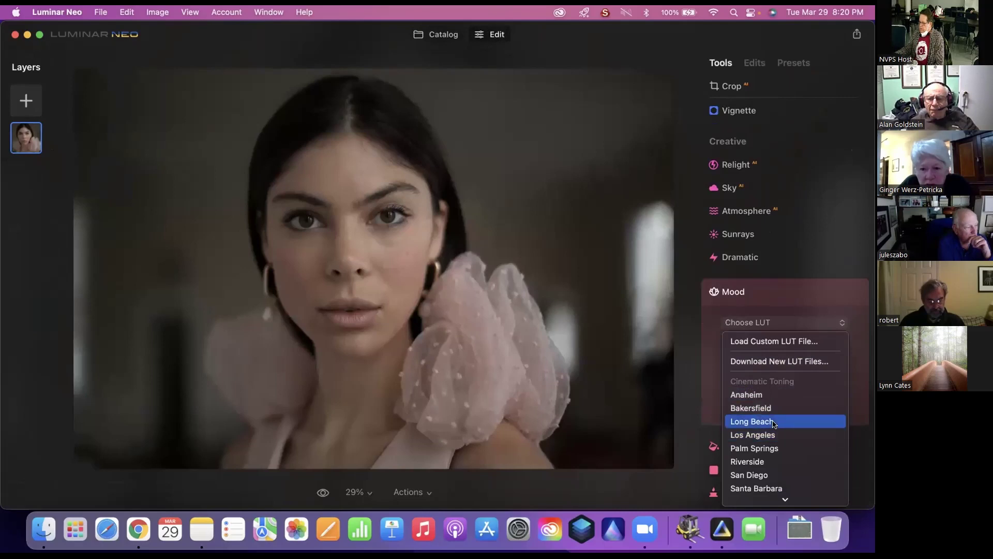
scroll(773, 423, down, 15)
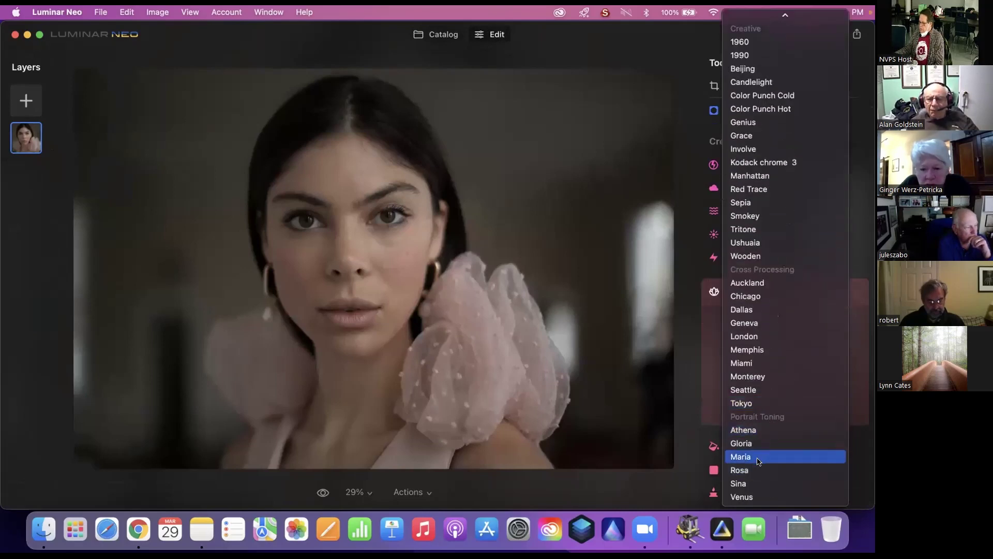
click(758, 468)
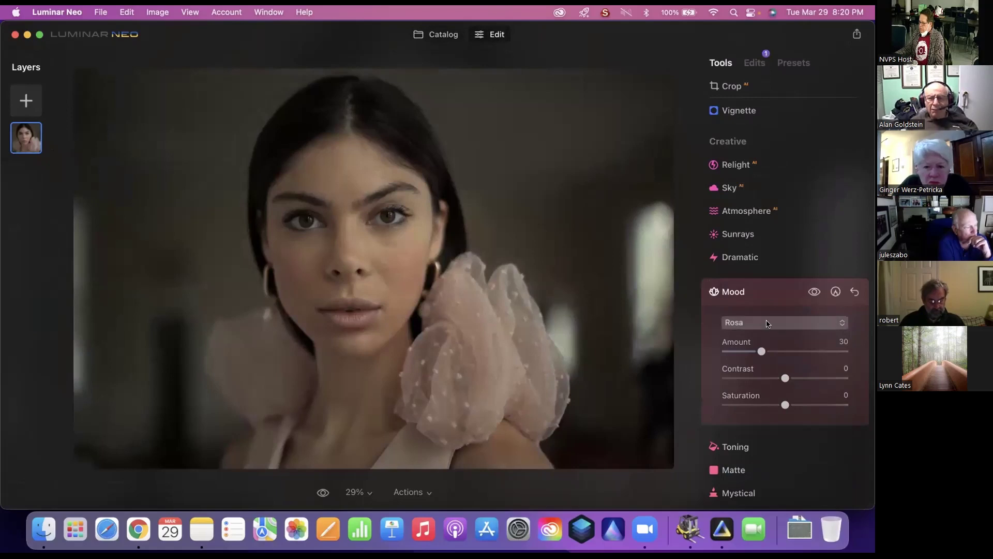
drag(761, 351, 766, 351)
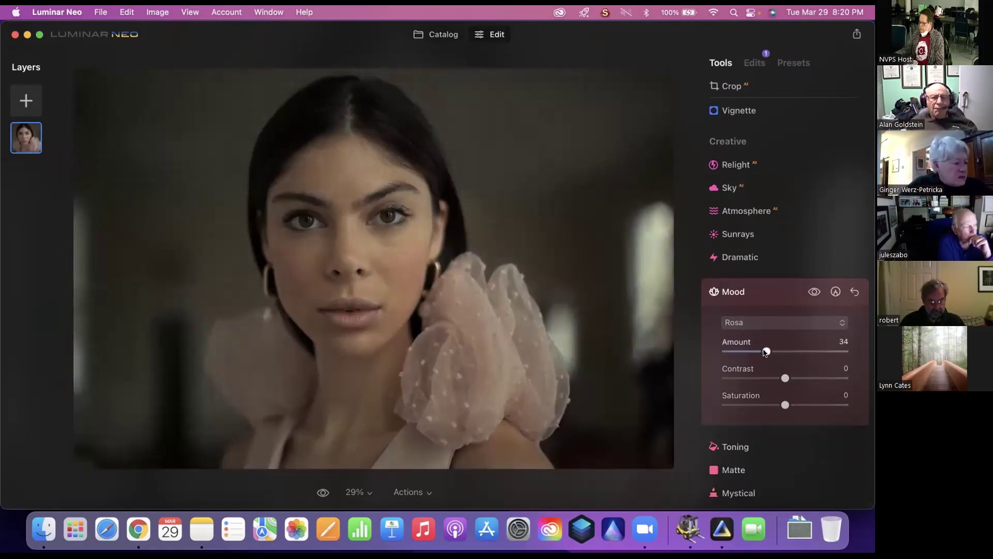
Try the Venus LUT in Mood, switch to the Sina LUT, and close the tool.
click(773, 322)
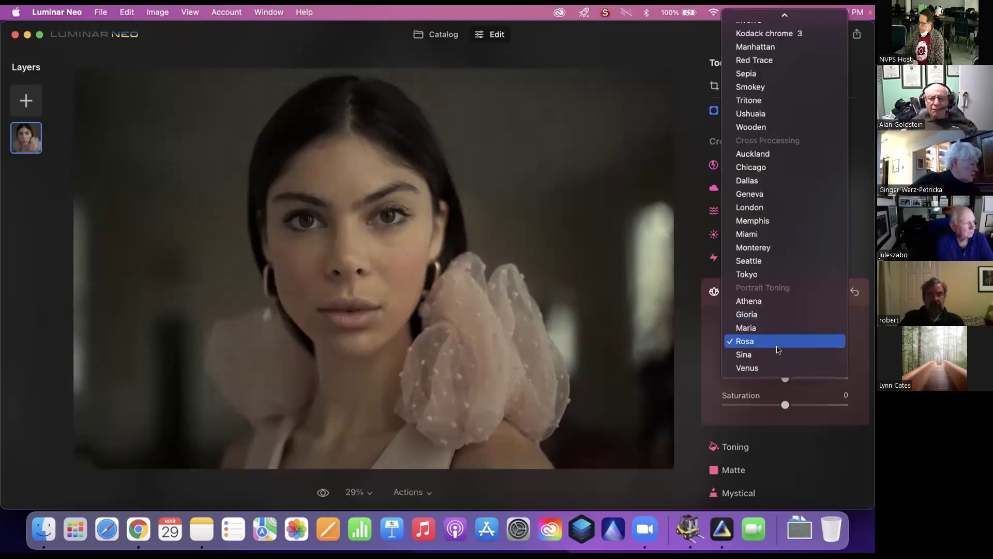
click(775, 366)
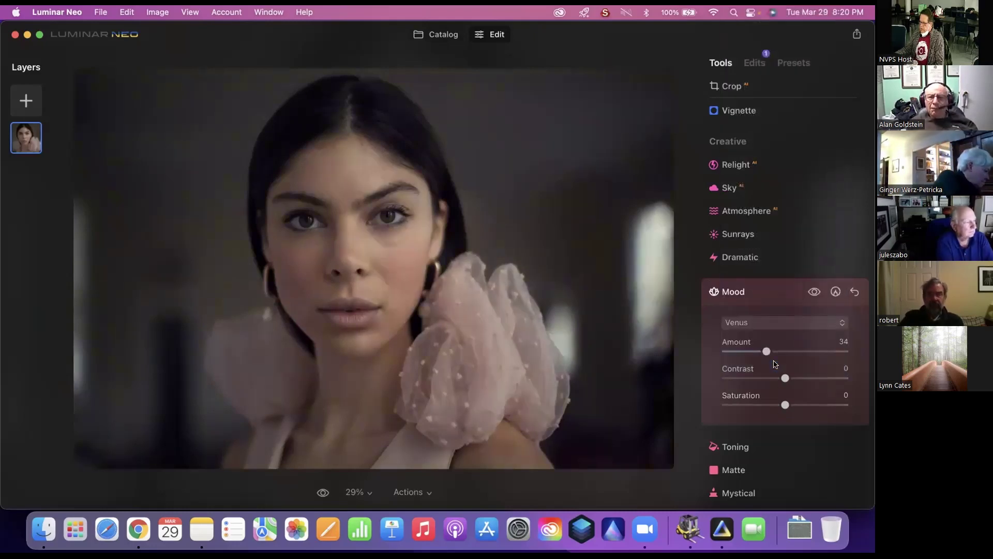
click(776, 323)
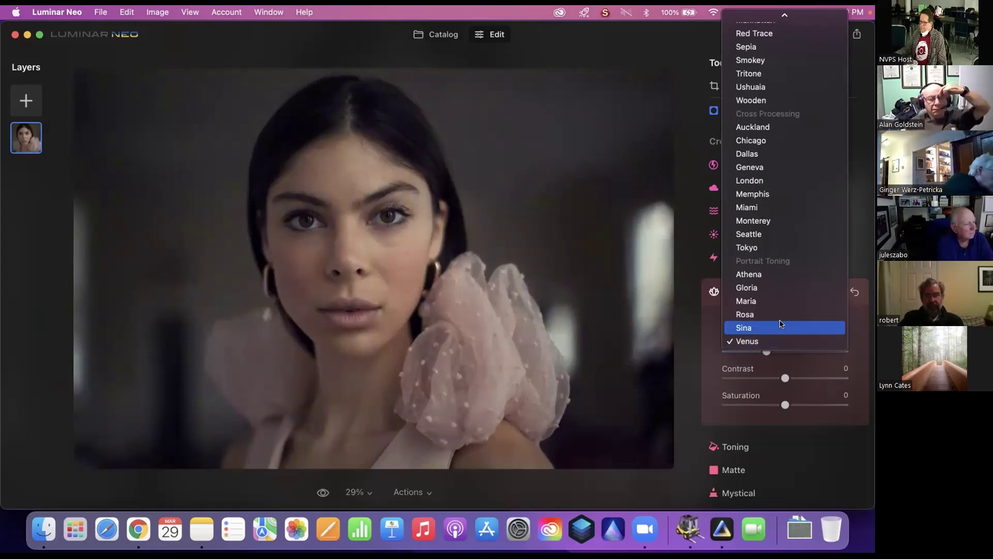
click(780, 324)
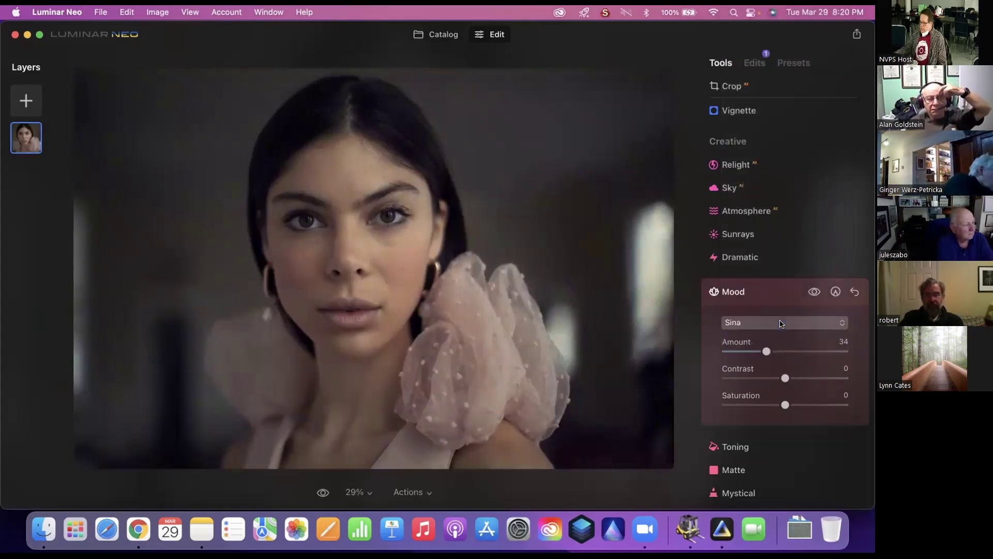
click(774, 289)
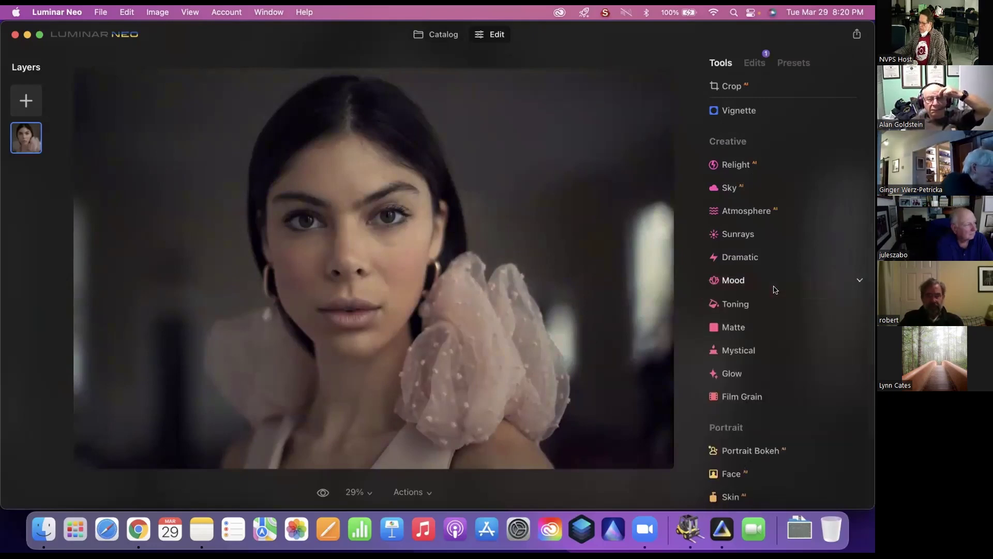
click(763, 286)
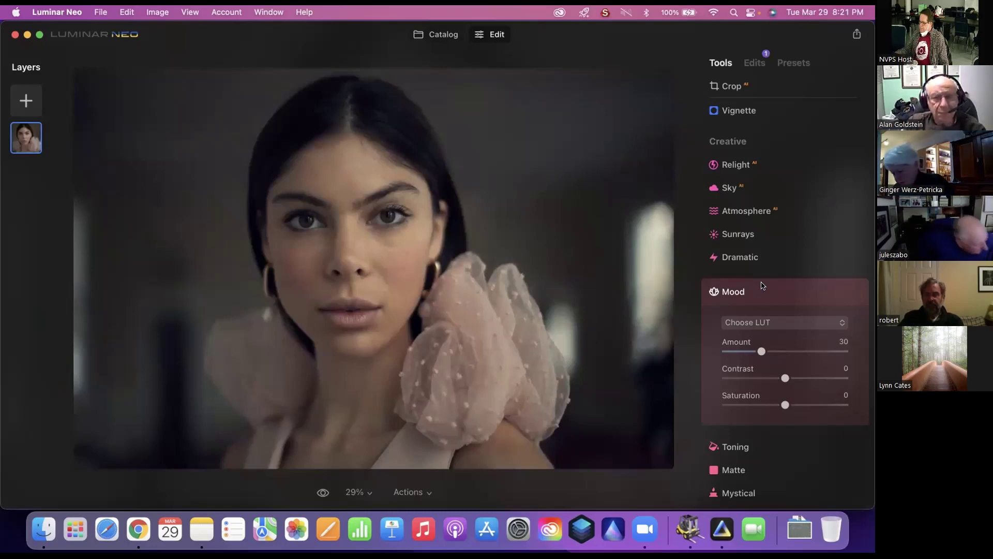
click(767, 290)
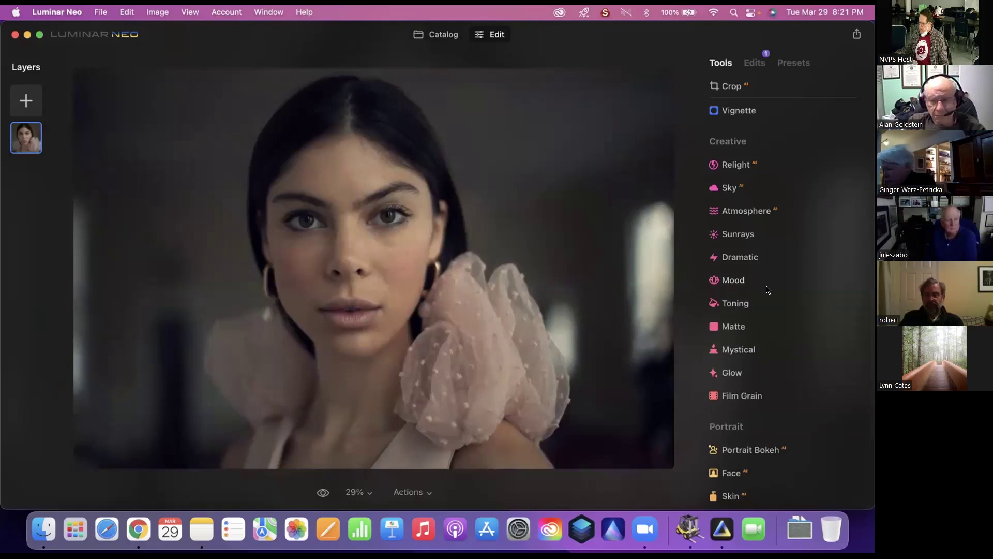
Blur the background with Portrait Bokeh at Amount 57 and choose the Defocus brush mode.
scroll(768, 322, up, 3)
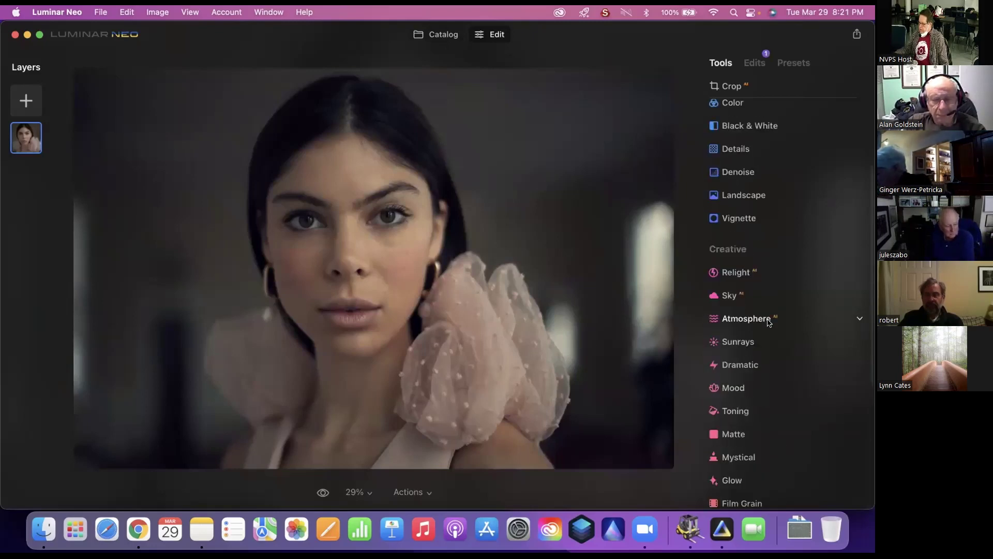
scroll(768, 321, down, 6)
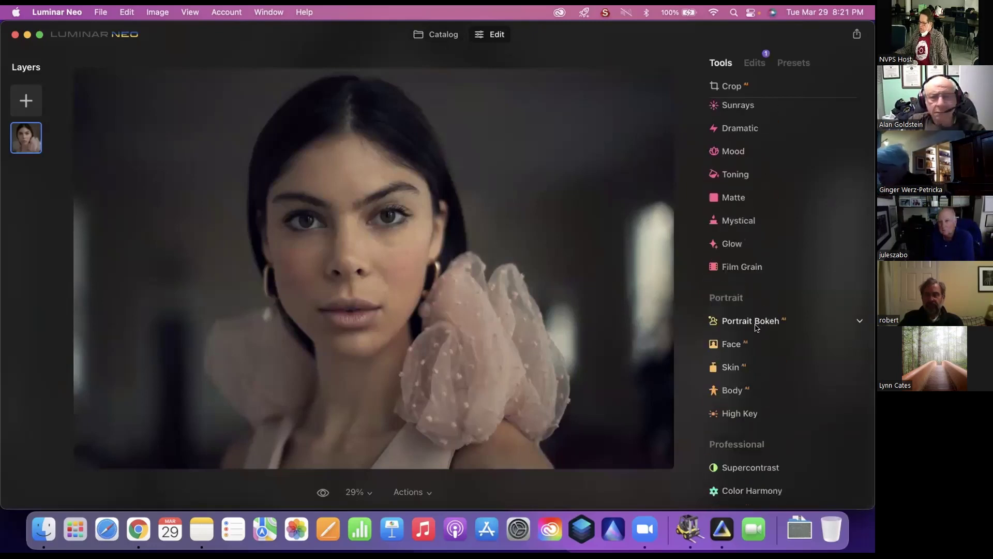
click(746, 319)
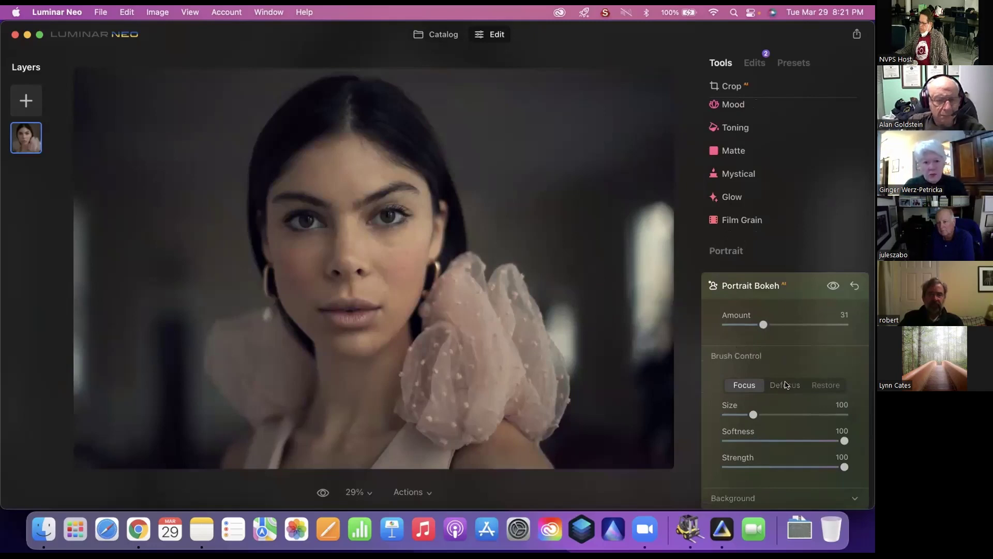
drag(763, 324, 794, 325)
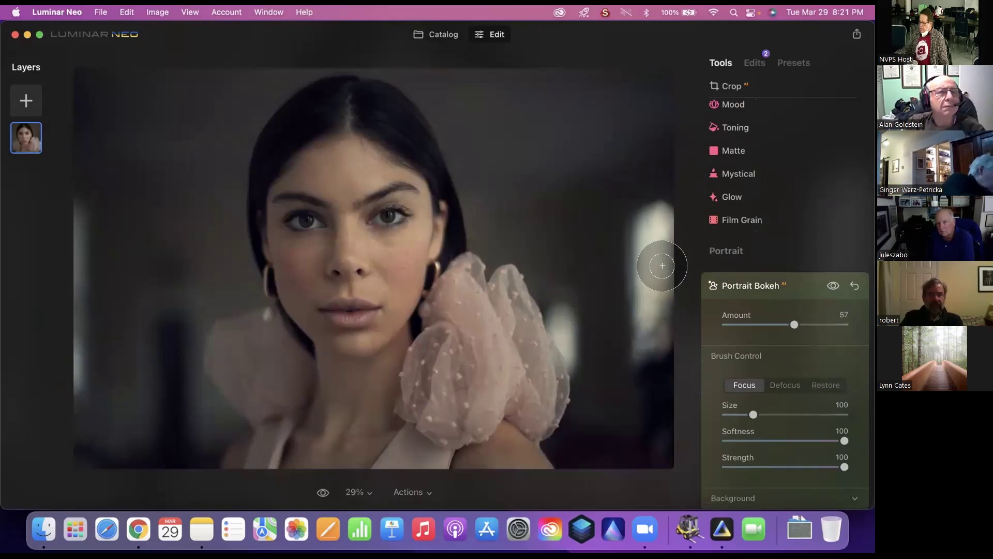
click(788, 387)
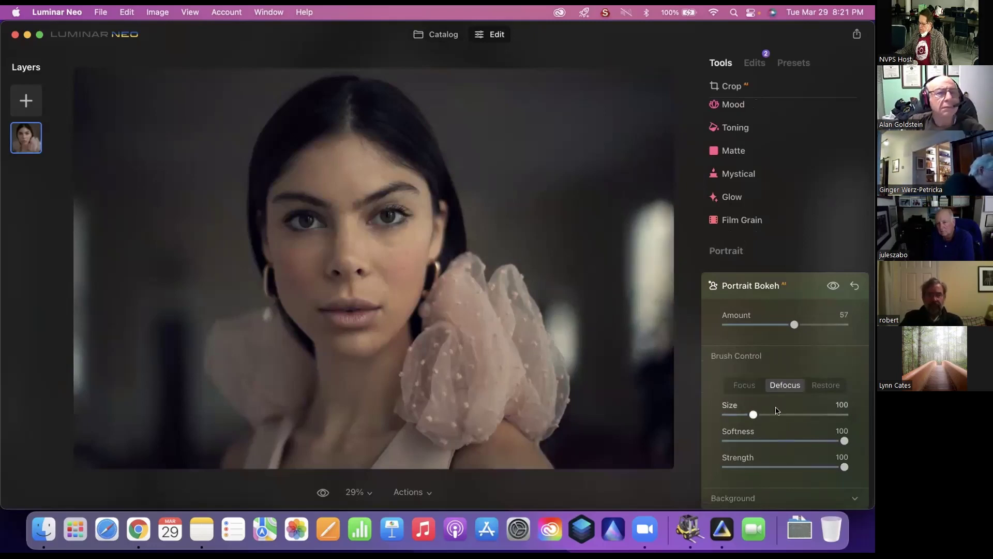
Set the Portrait Bokeh background's Brightness to -51 and Highlights Glow to 39, and close the tool.
scroll(776, 414, down, 1)
click(778, 468)
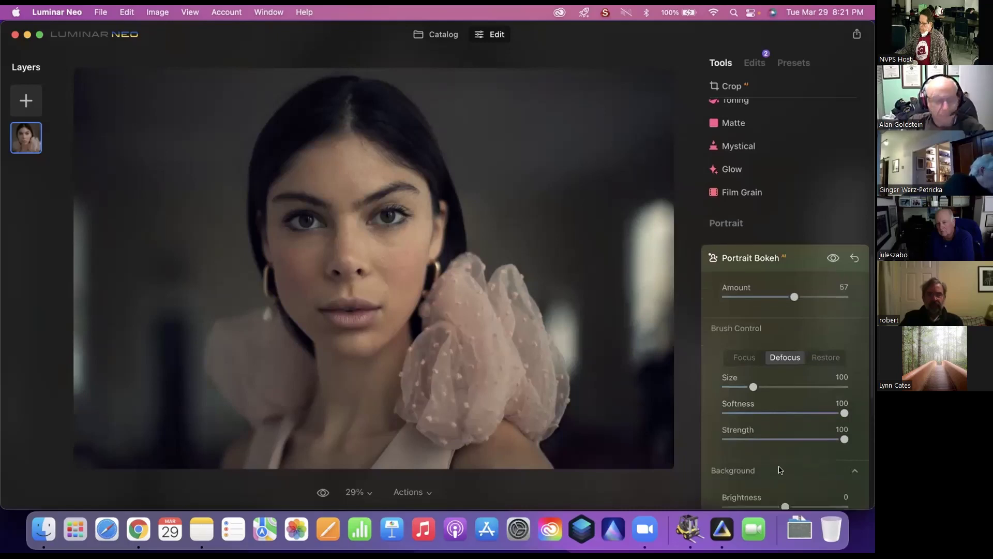
scroll(780, 460, down, 5)
drag(785, 377, 754, 377)
drag(726, 403, 771, 402)
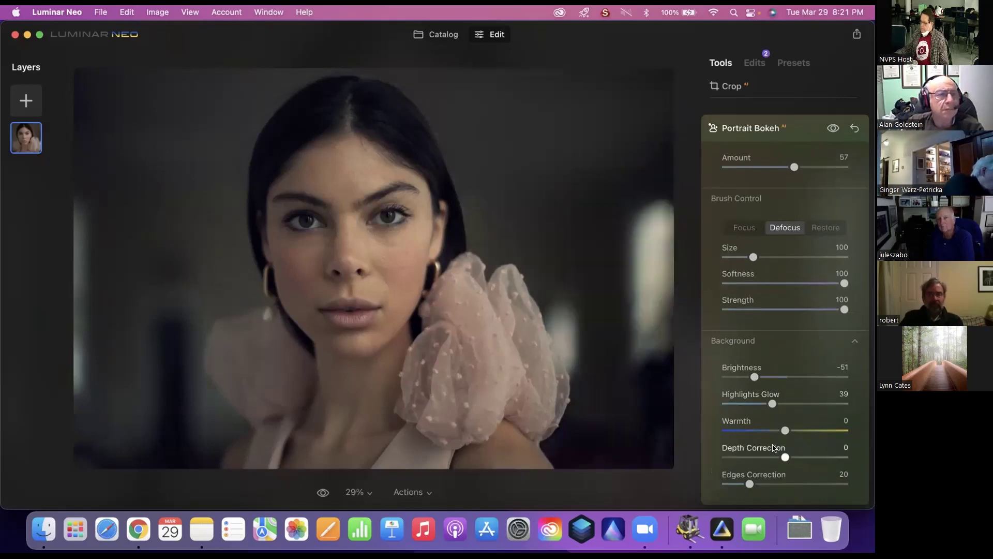
scroll(775, 418, down, 1)
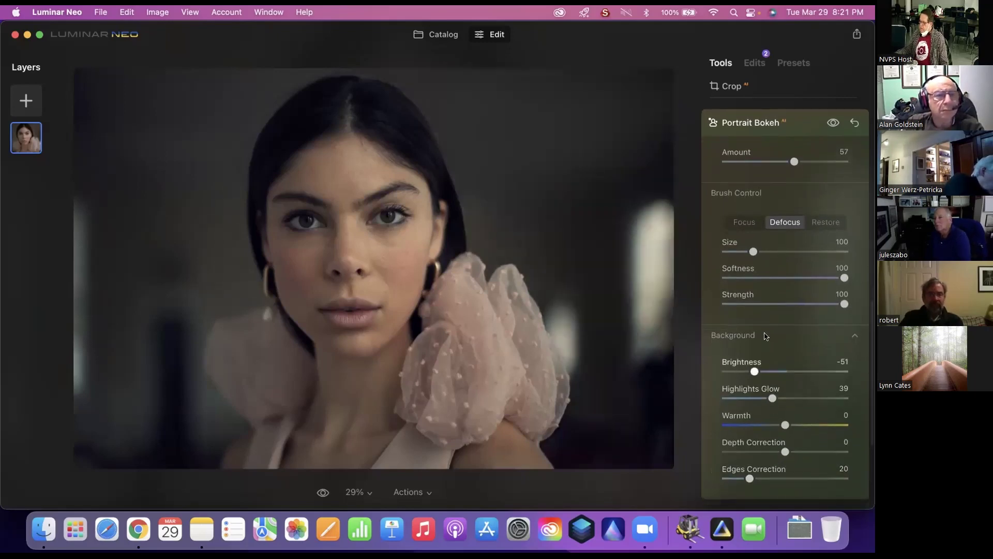
click(774, 121)
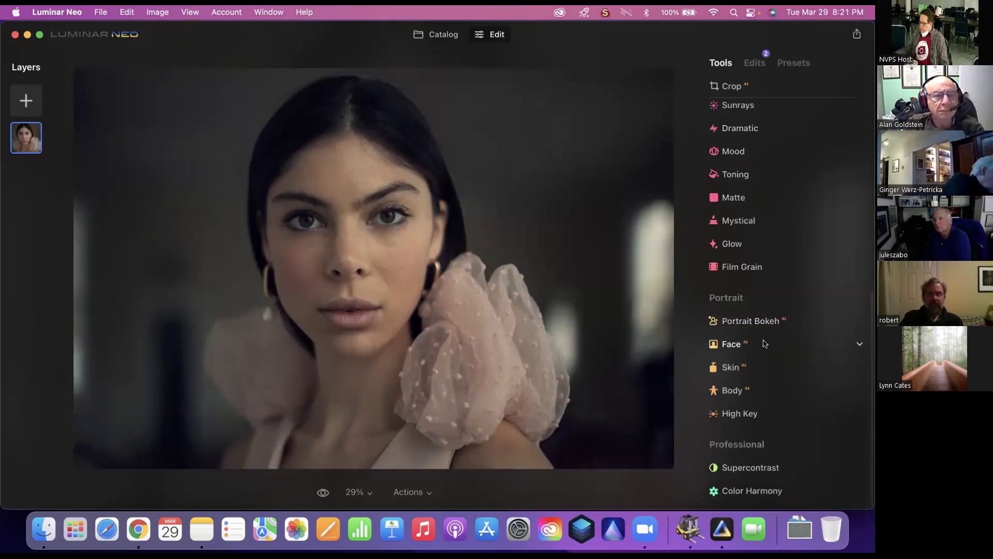
Set Face Light to 35 in the Face tool to brighten the woman's face.
click(764, 344)
click(767, 345)
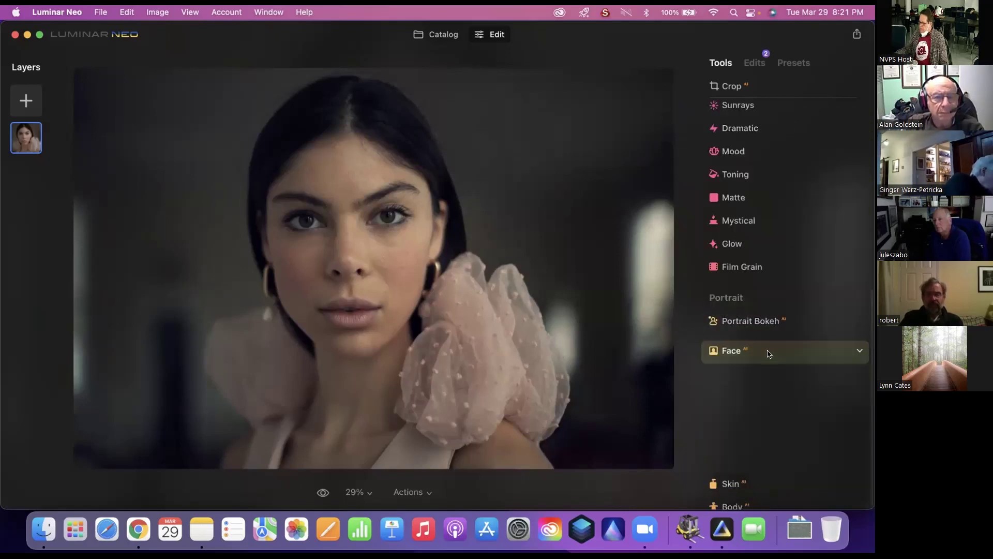
click(283, 247)
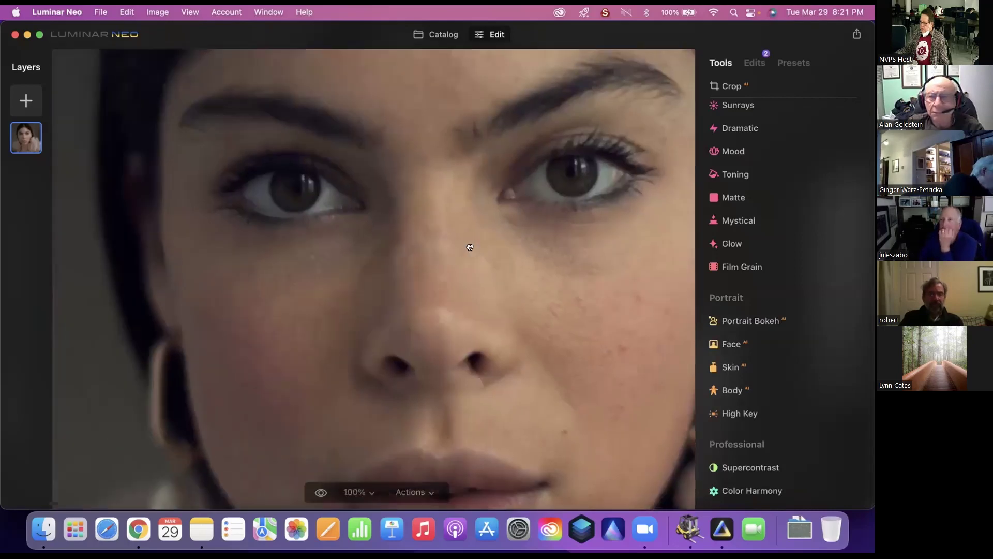
drag(470, 247, 450, 257)
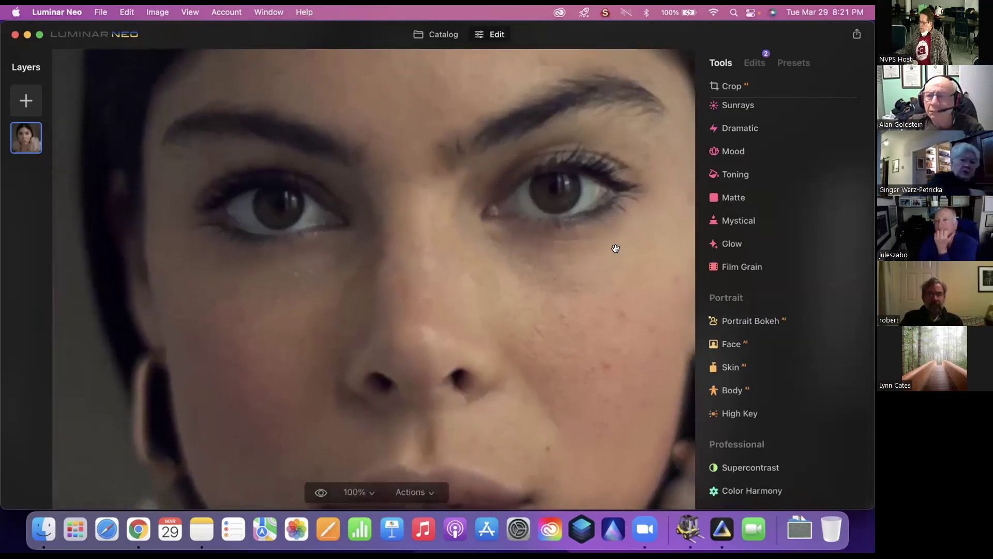
click(753, 345)
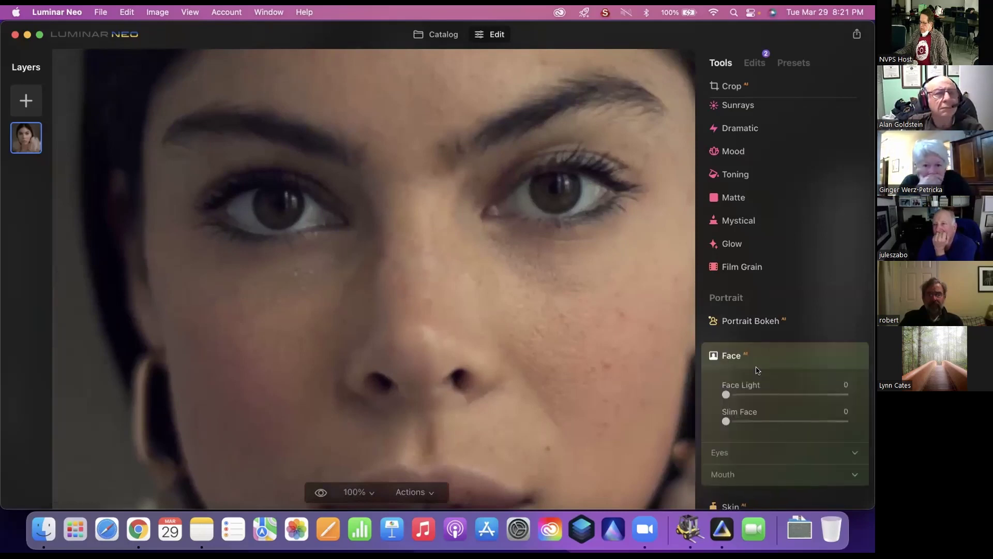
click(766, 395)
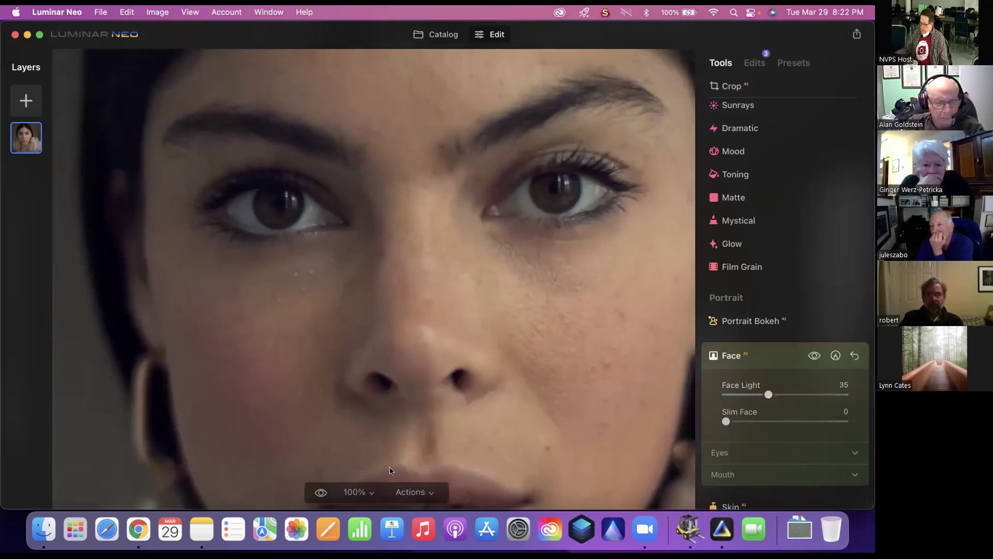
View the portrait at 50% and set Slim Face to 58 in the Face tool.
click(357, 492)
click(373, 401)
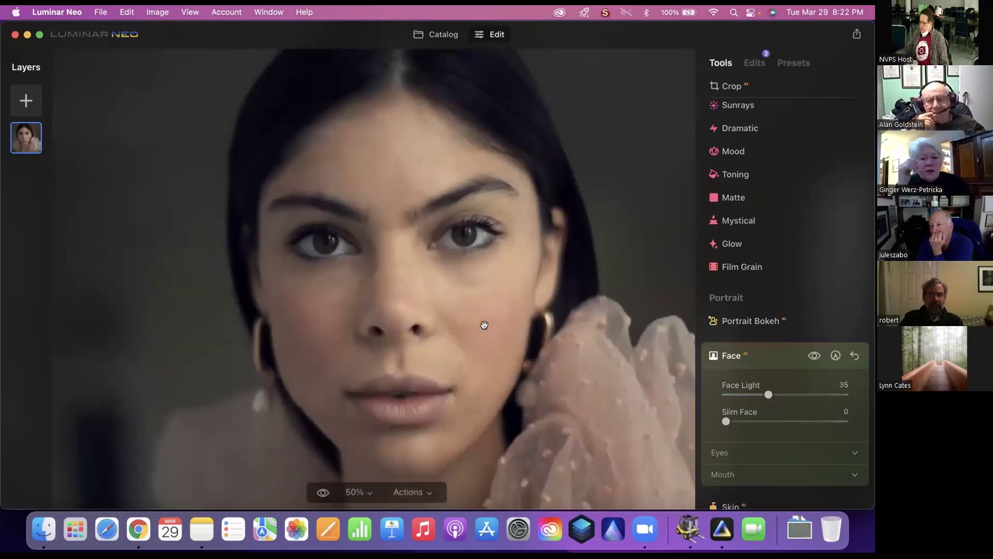
click(777, 421)
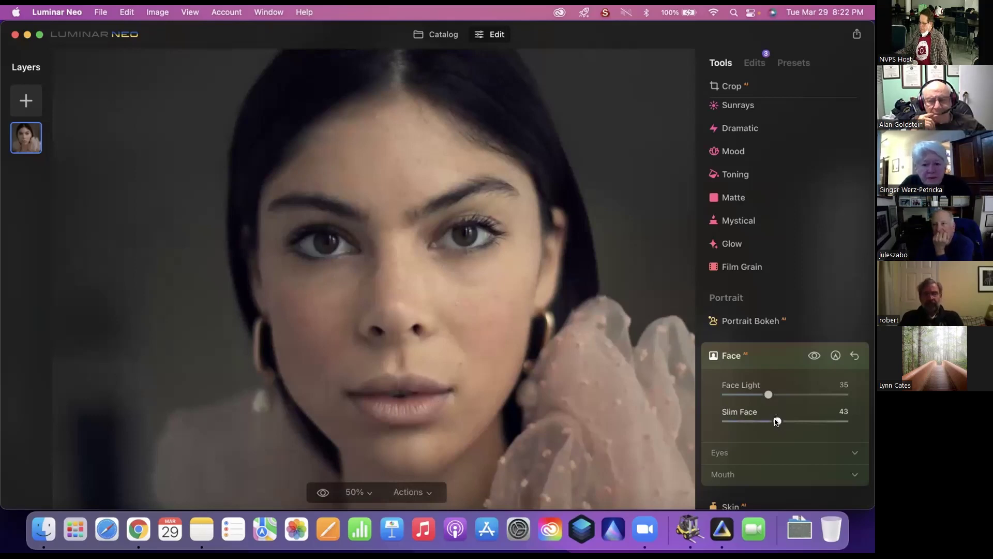
drag(777, 422, 790, 422)
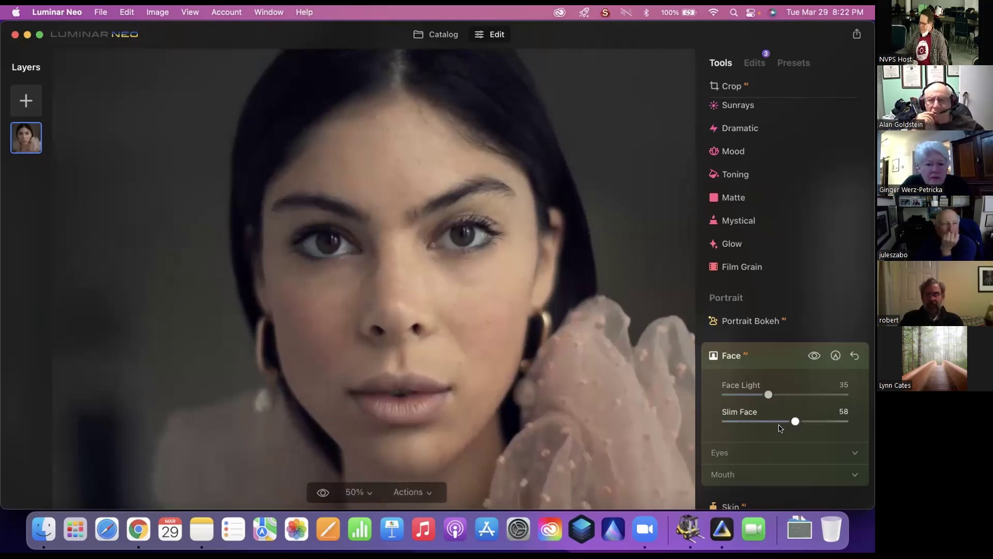
Try the Cat and Owl irises in the Face tool's eye settings, and settle on the Brown iris.
click(773, 451)
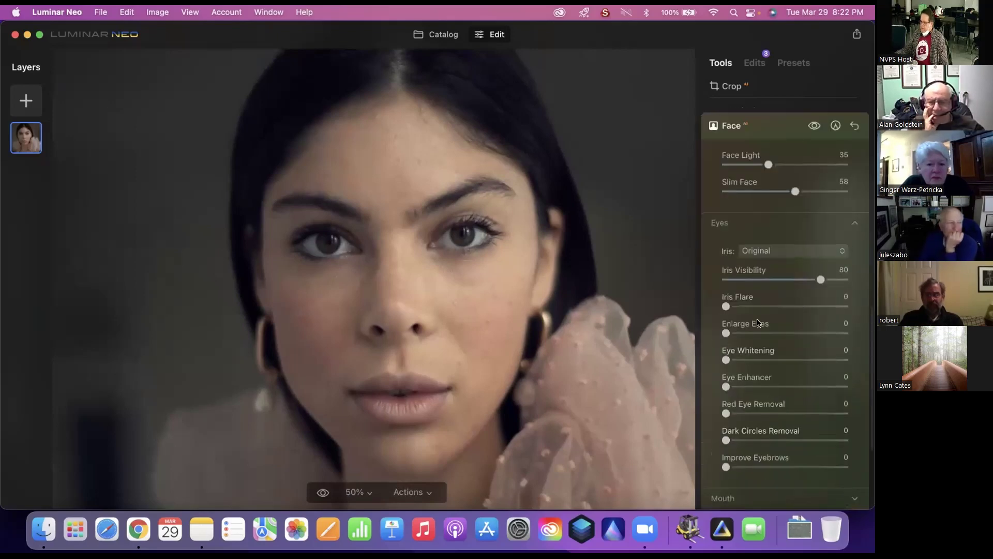
click(770, 249)
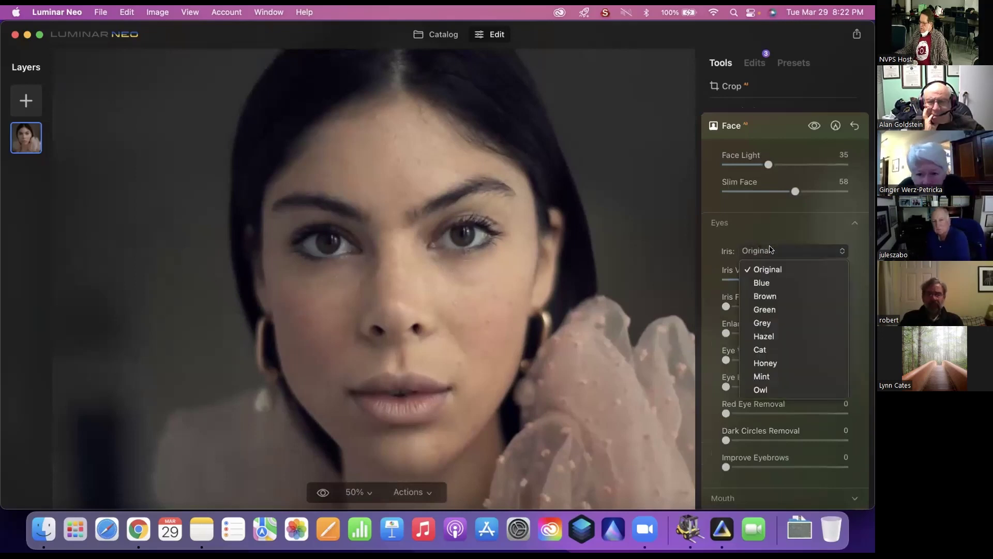
click(776, 350)
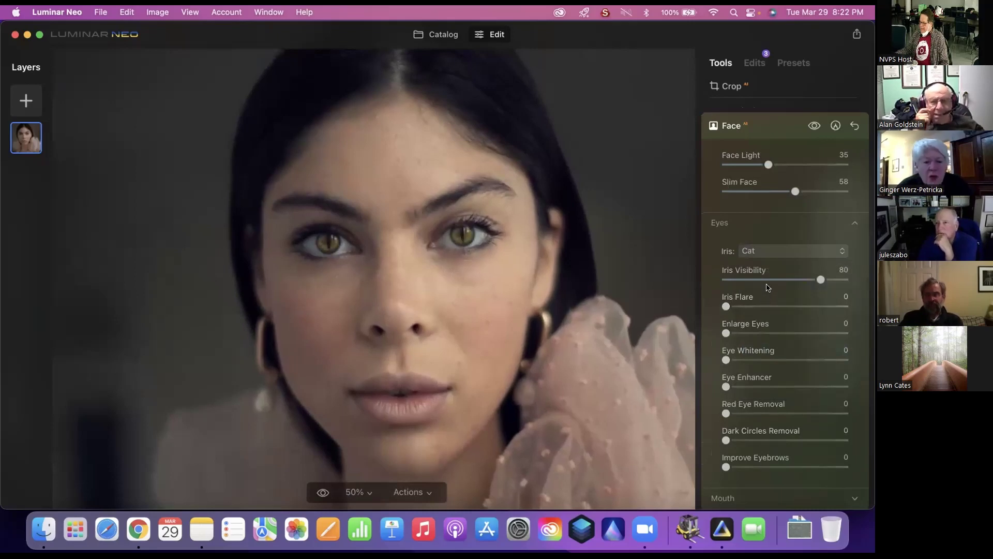
click(774, 252)
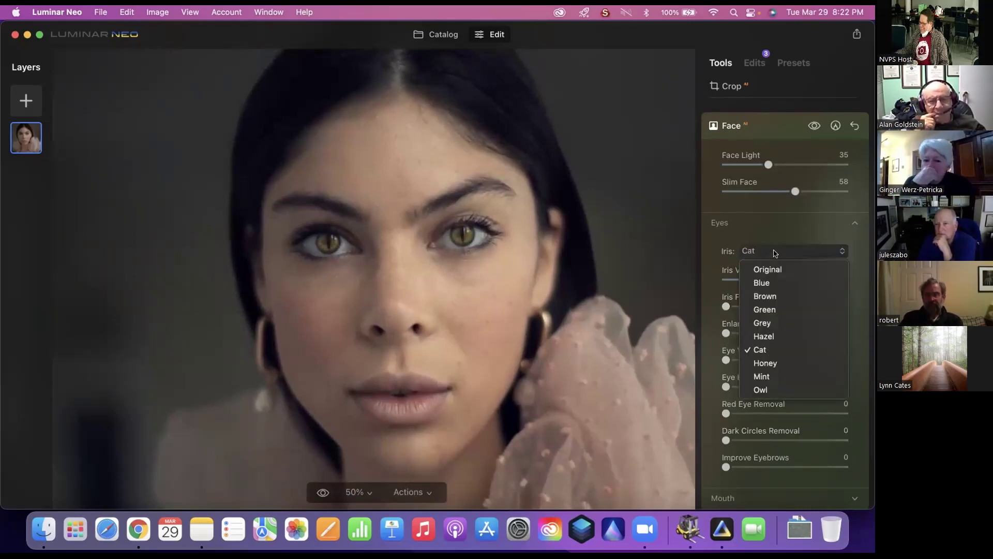
click(790, 390)
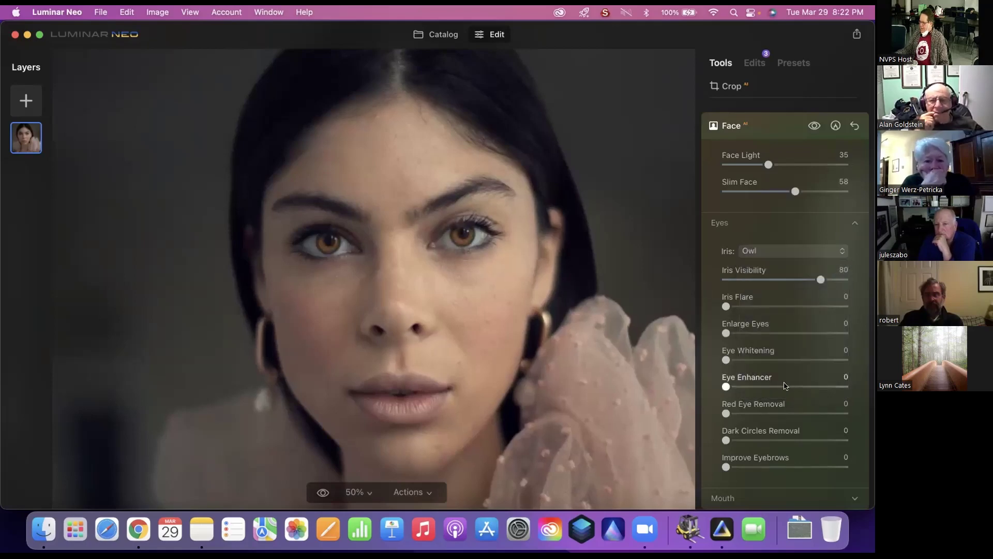
click(771, 250)
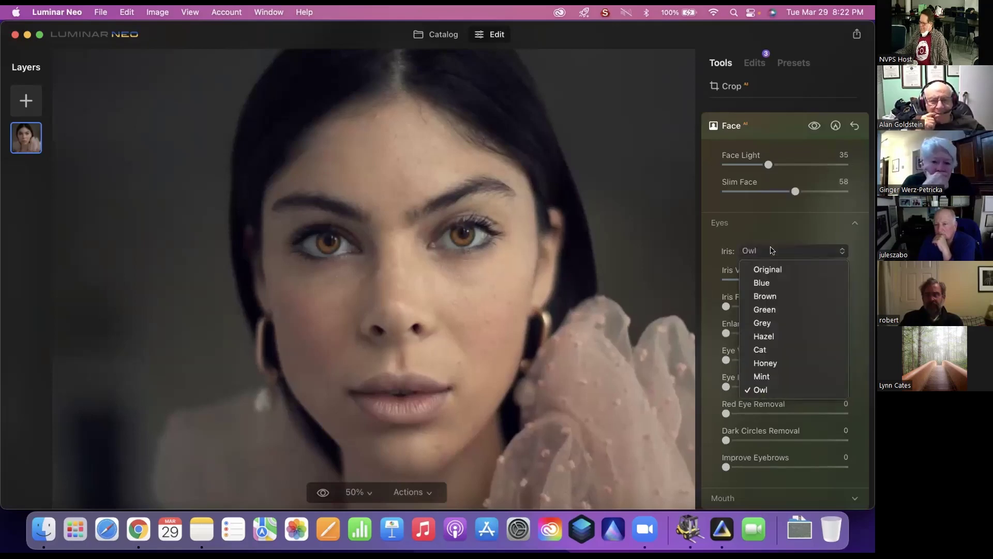
click(776, 297)
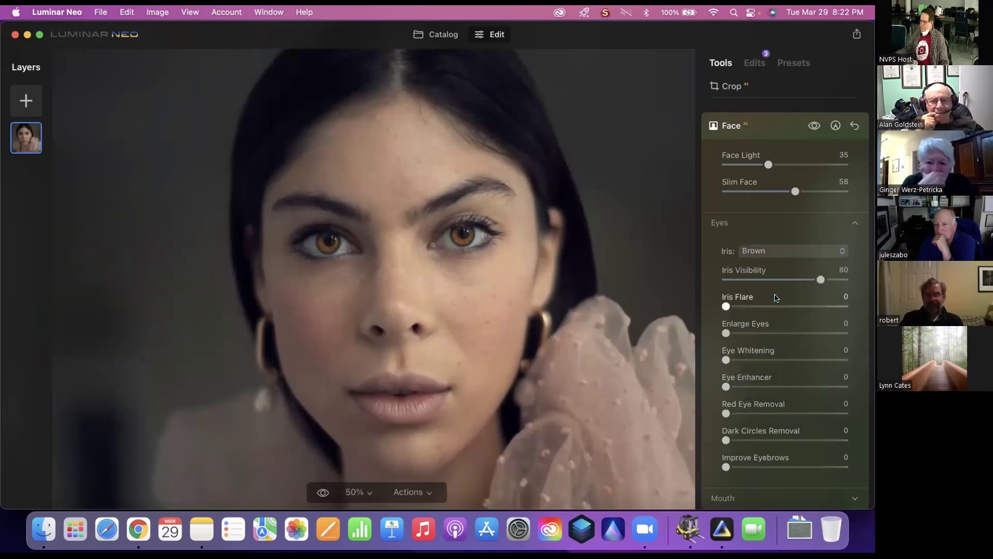
Set Iris Flare to 41 and Enlarge Eyes to 40, and compare the portrait with and without the Face adjustments.
click(775, 305)
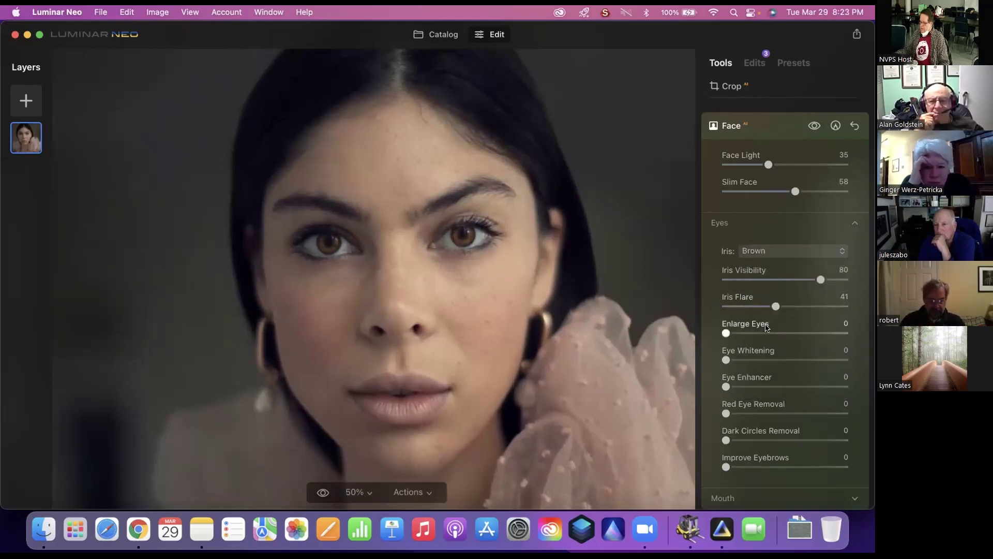
click(769, 332)
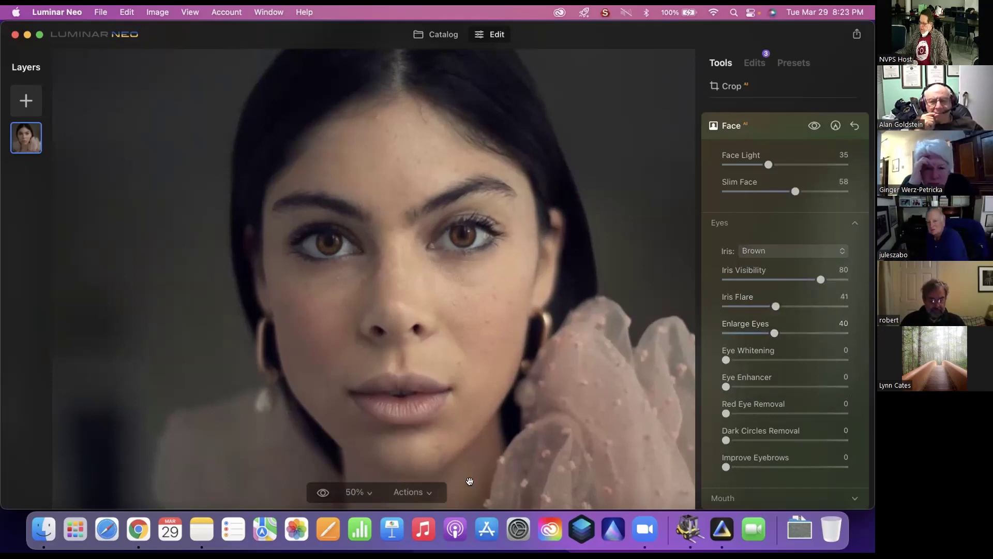
click(814, 126)
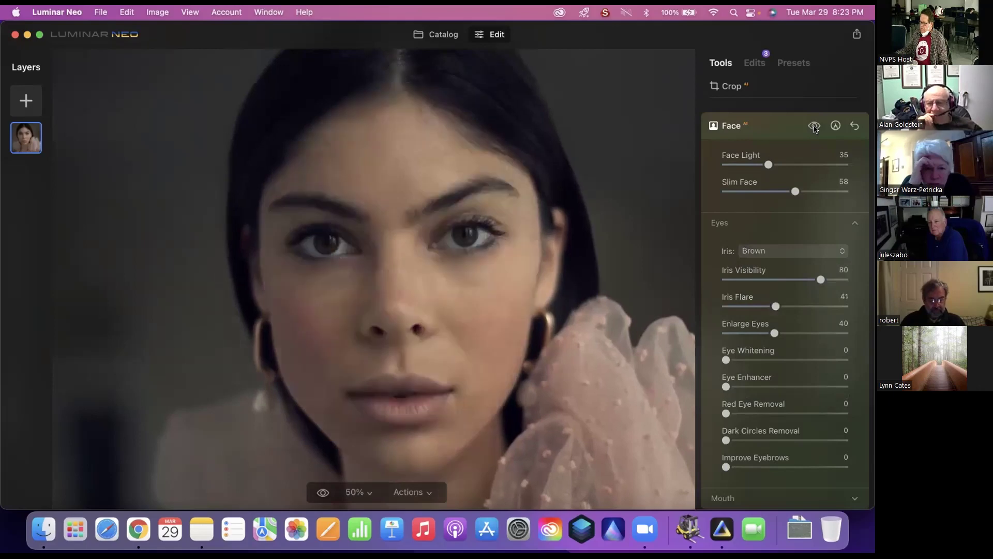
click(814, 126)
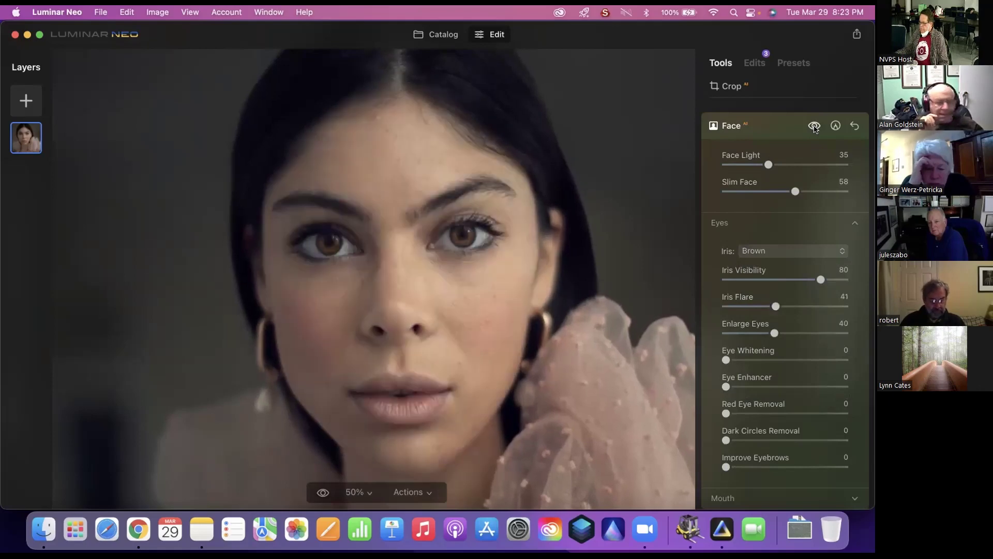
click(814, 126)
click(814, 126)
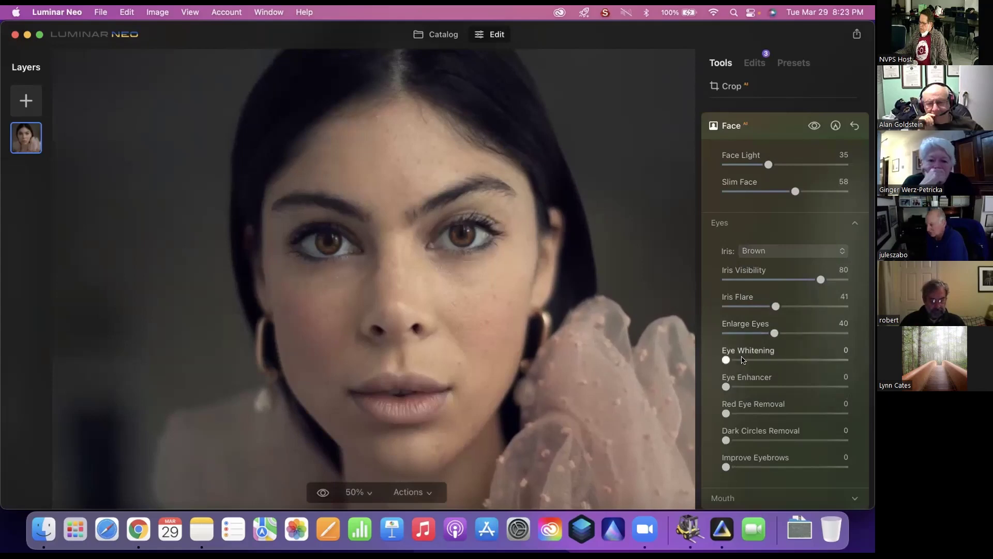
Set Eye Whitening to 30, Eye Enhancer to 34 and Dark Circles Removal to 34 in the Face tool.
drag(752, 360, 759, 362)
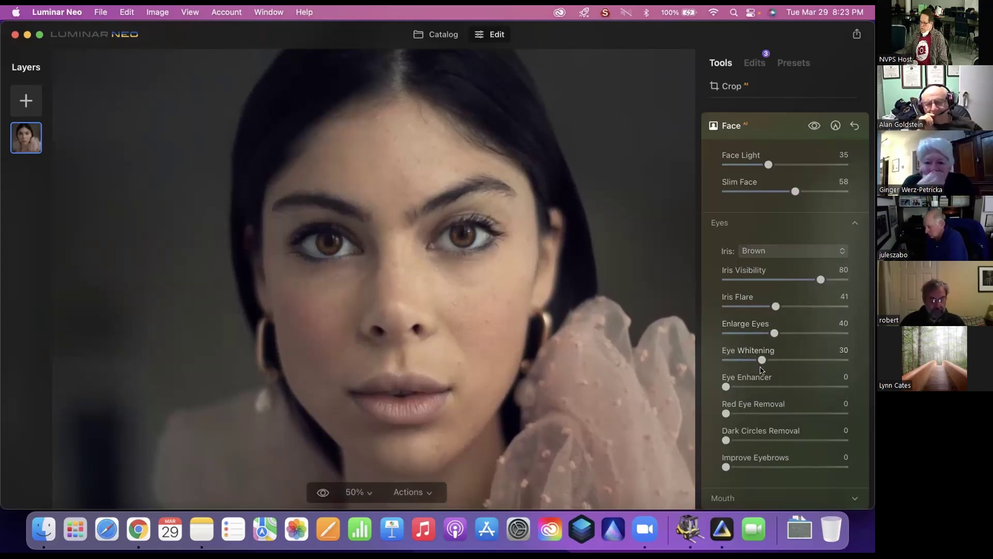
click(766, 386)
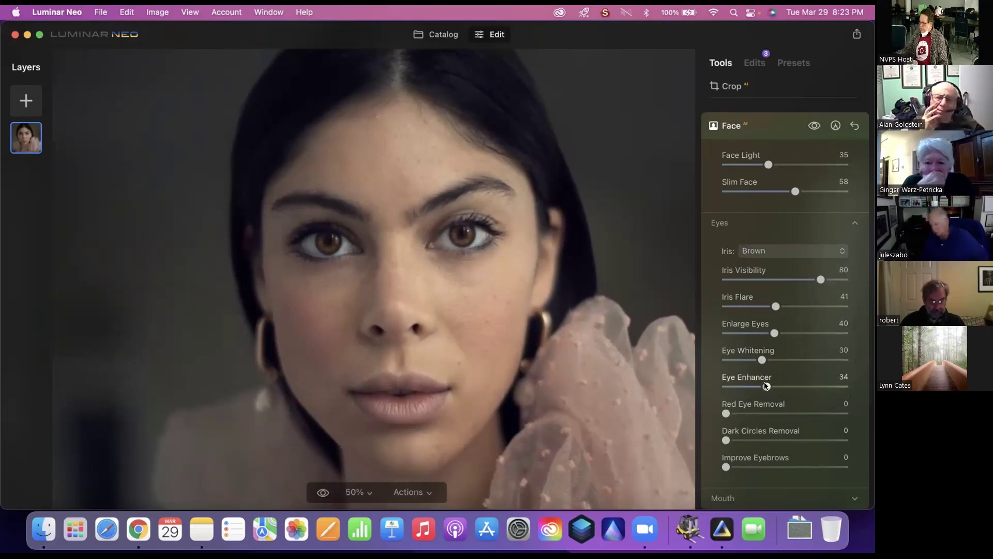
scroll(791, 383, down, 2)
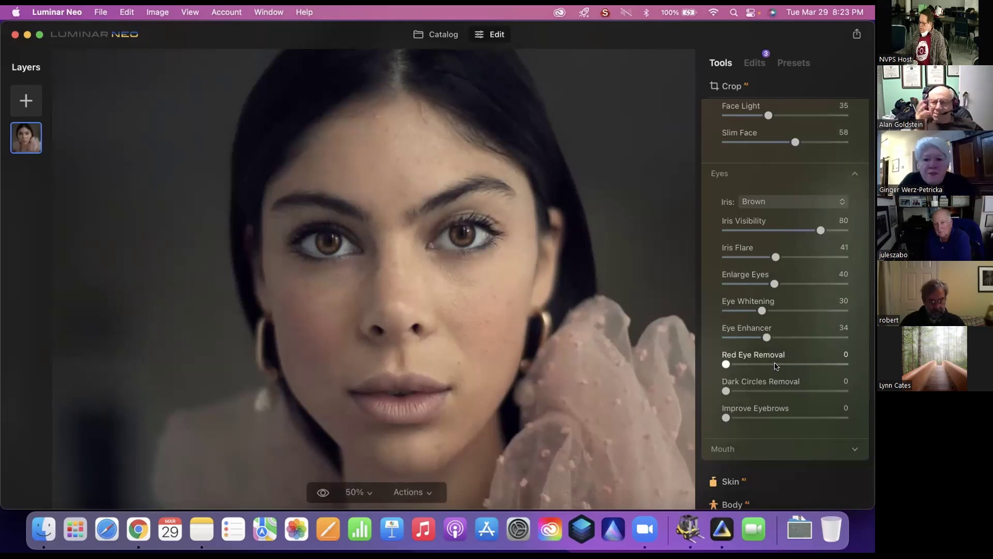
click(766, 391)
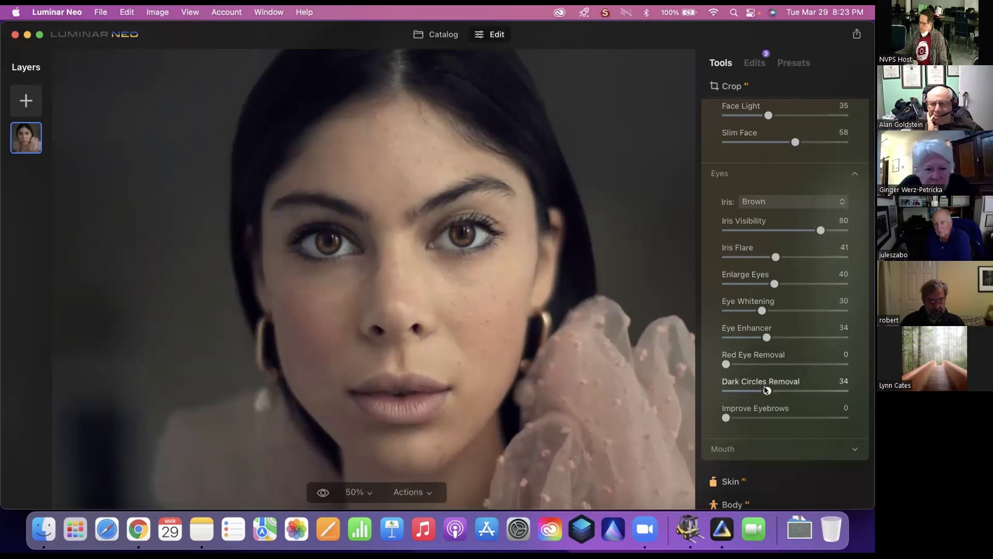
Set Improve Eyebrows to 41 and compare the edited portrait with the original.
click(760, 418)
drag(760, 419, 774, 417)
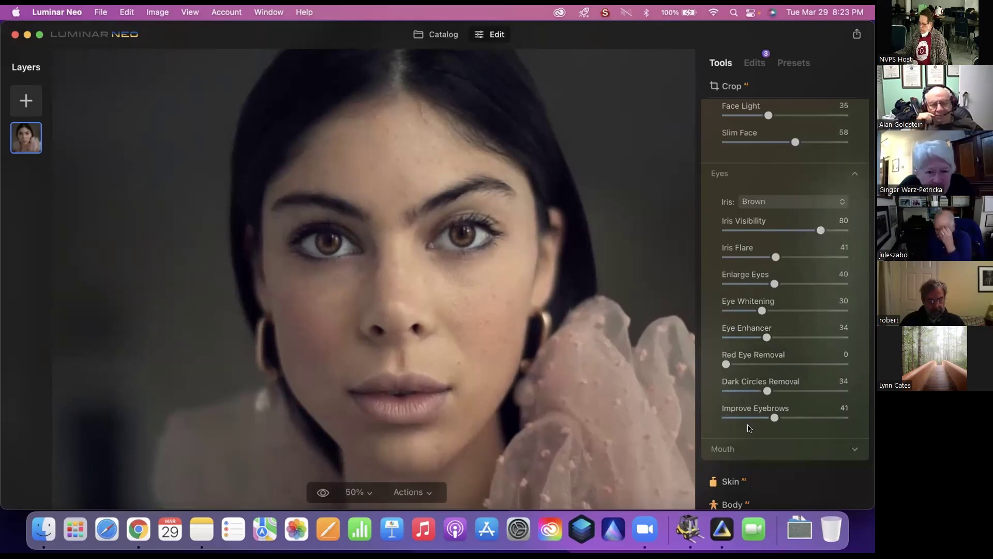
click(323, 492)
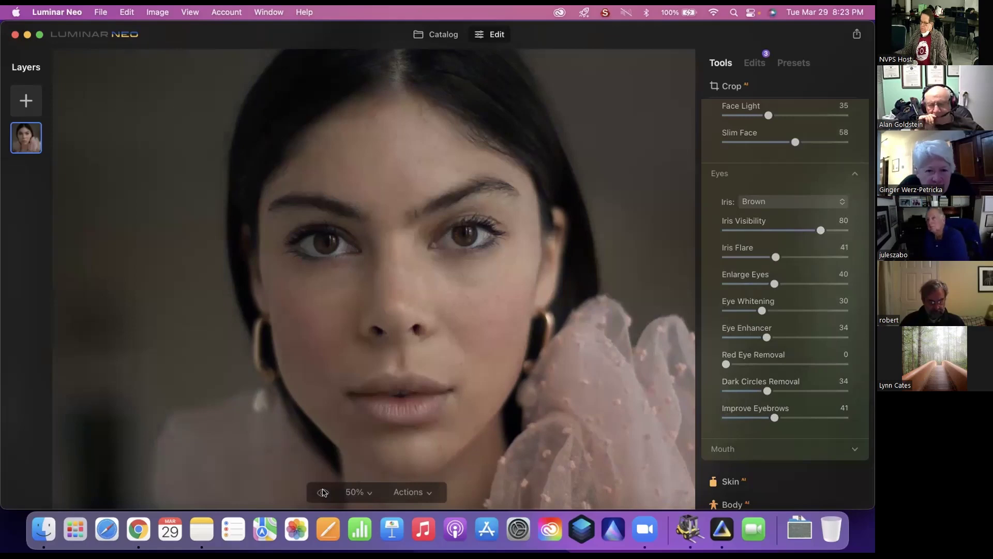
click(323, 492)
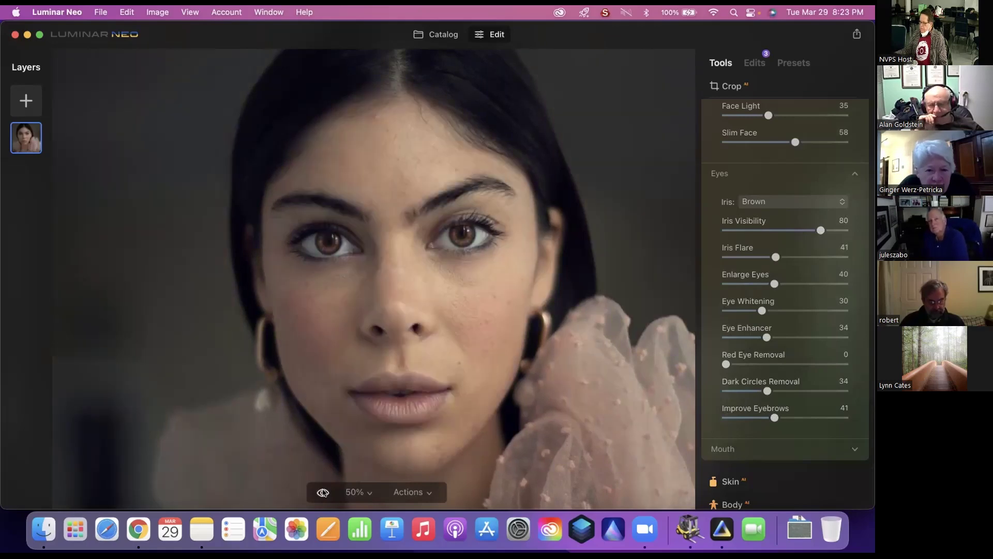
click(323, 492)
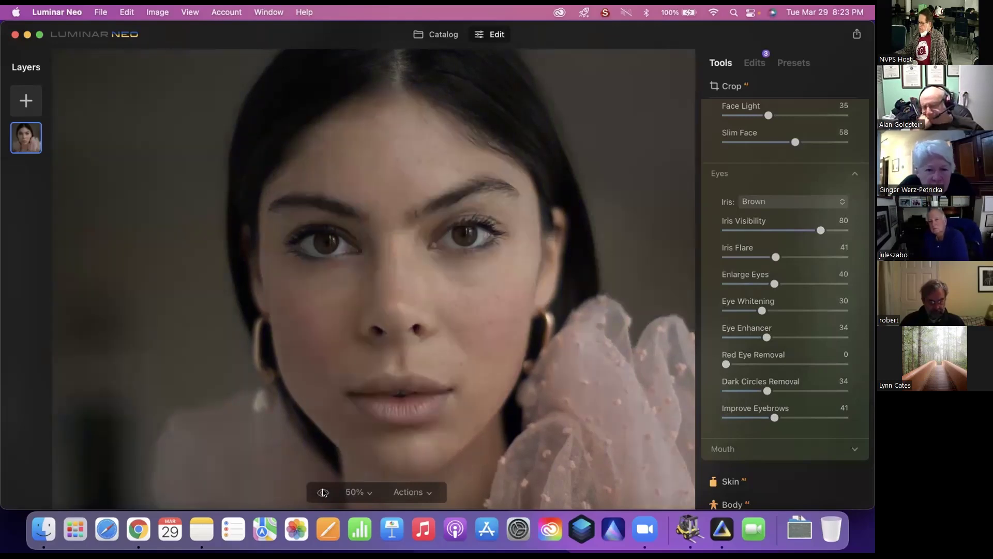
click(323, 492)
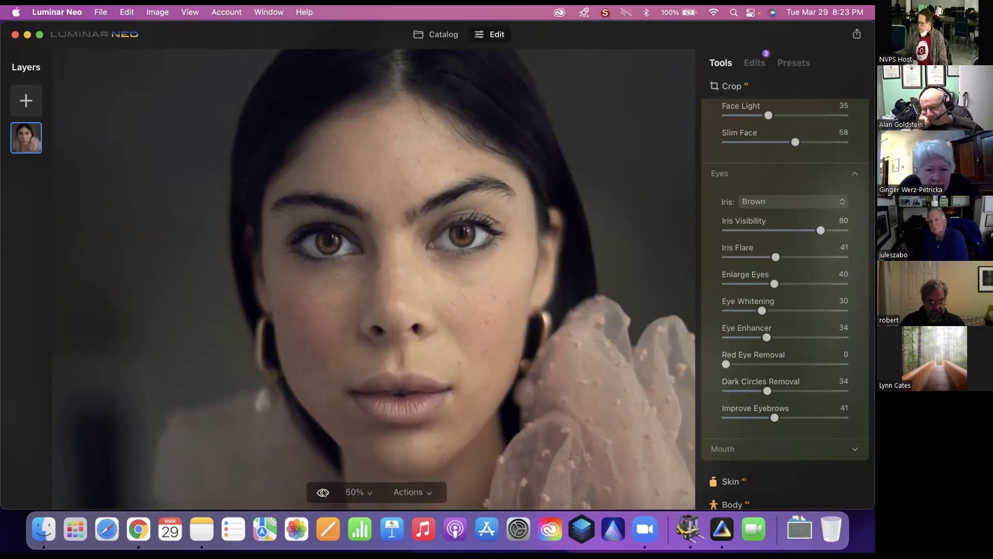
Set the mouth adjustments to Lips Saturation 33, Lips Redness 45, Lips Darkening 26 and Teeth Whitening 33.
click(786, 447)
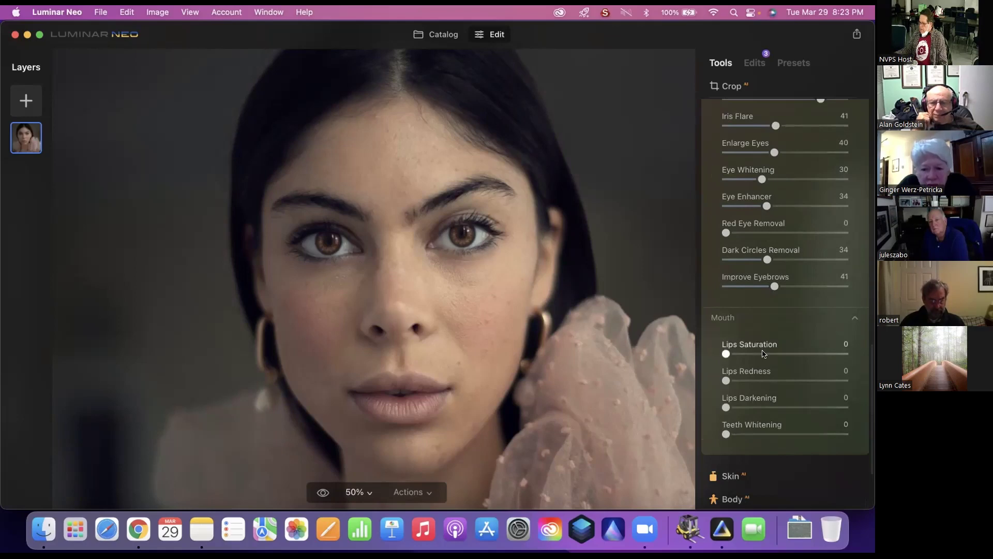
click(764, 355)
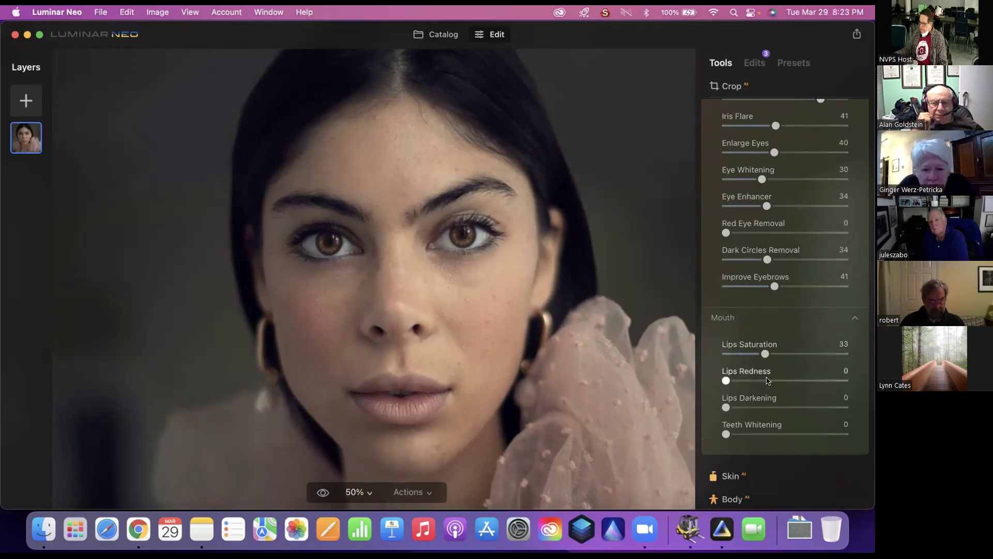
click(775, 380)
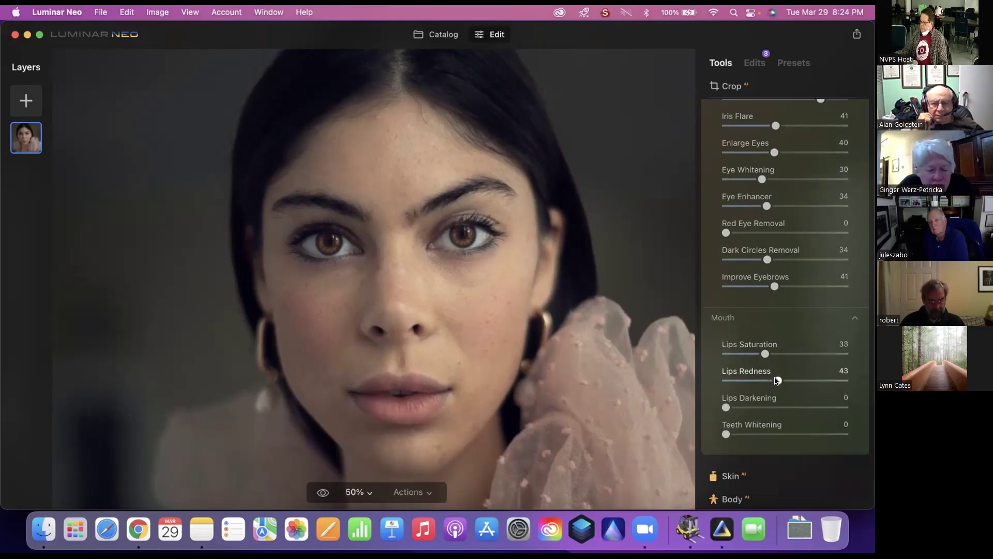
drag(777, 381, 779, 381)
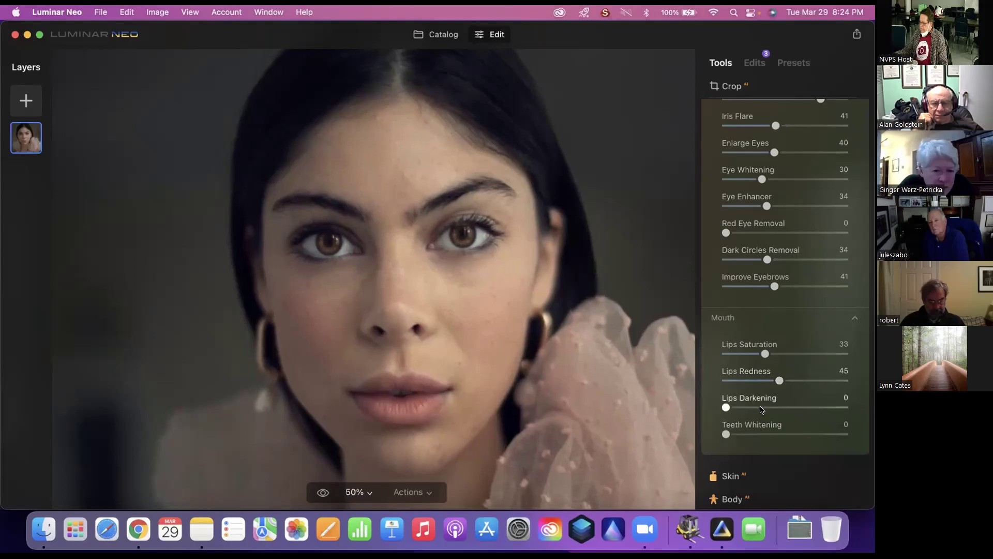
click(755, 408)
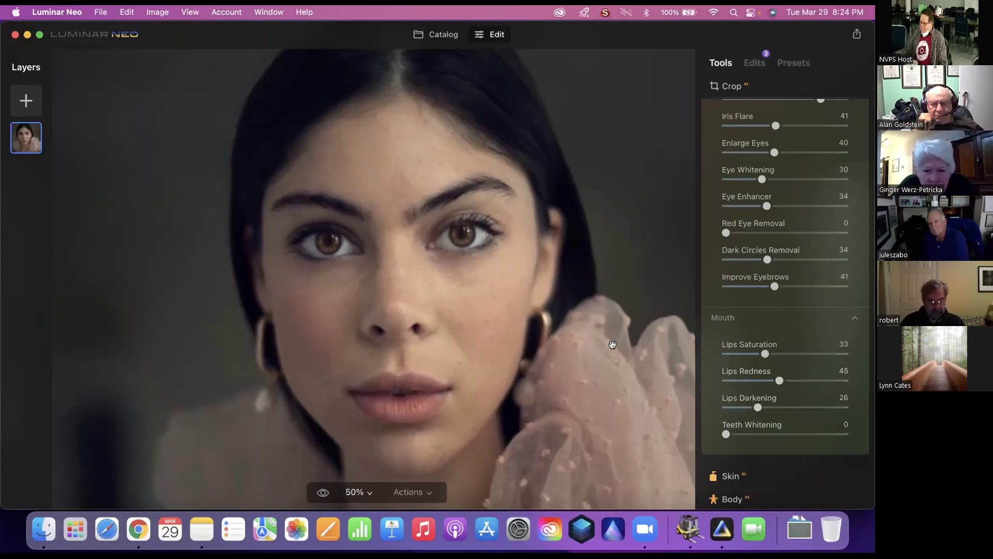
click(764, 433)
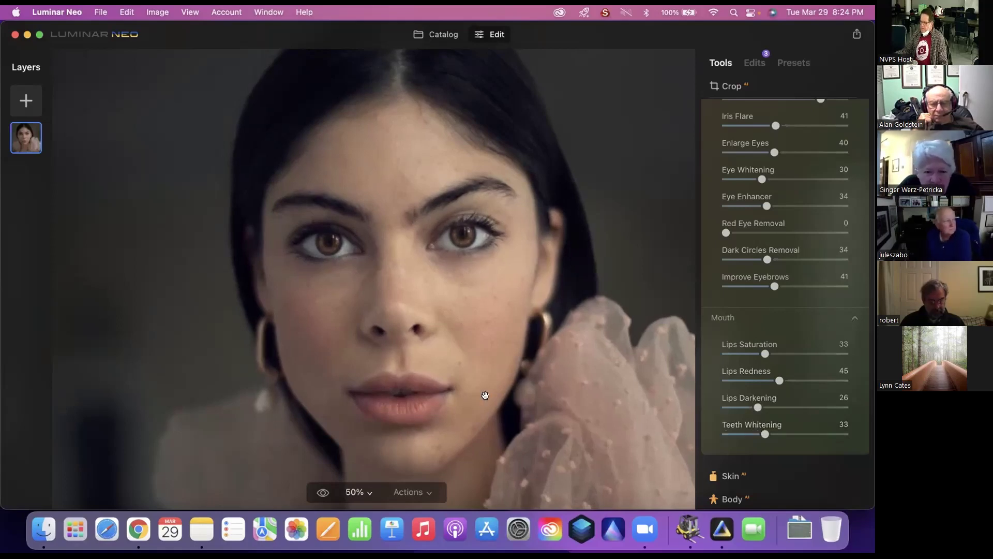
Compare the portrait before and after all edits and close the Face tool.
click(322, 492)
click(322, 492)
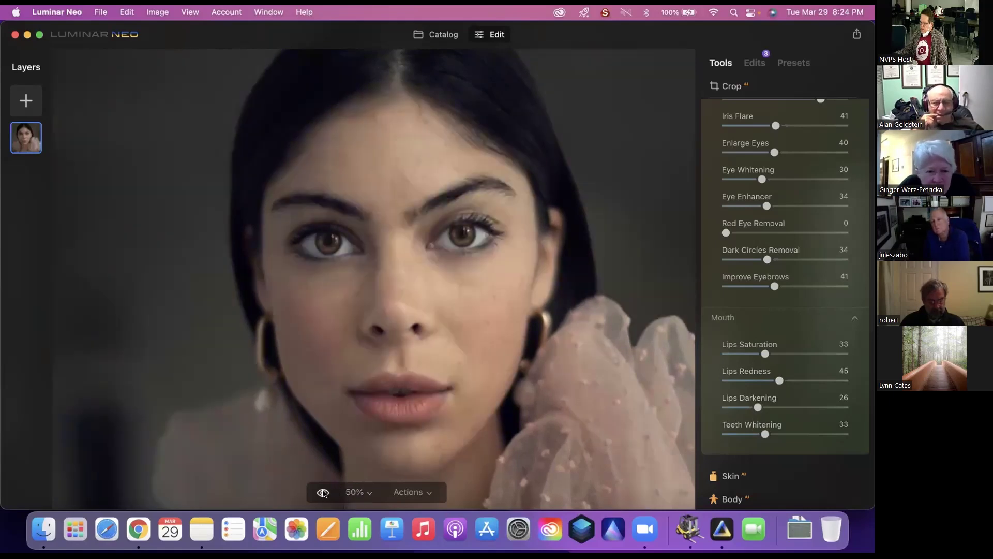
click(323, 492)
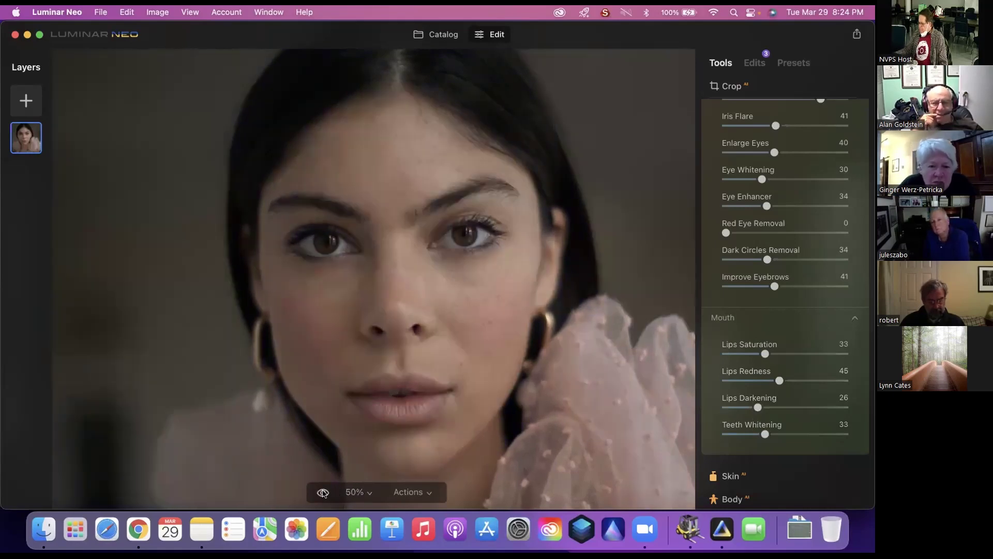
click(323, 492)
scroll(837, 395, up, 4)
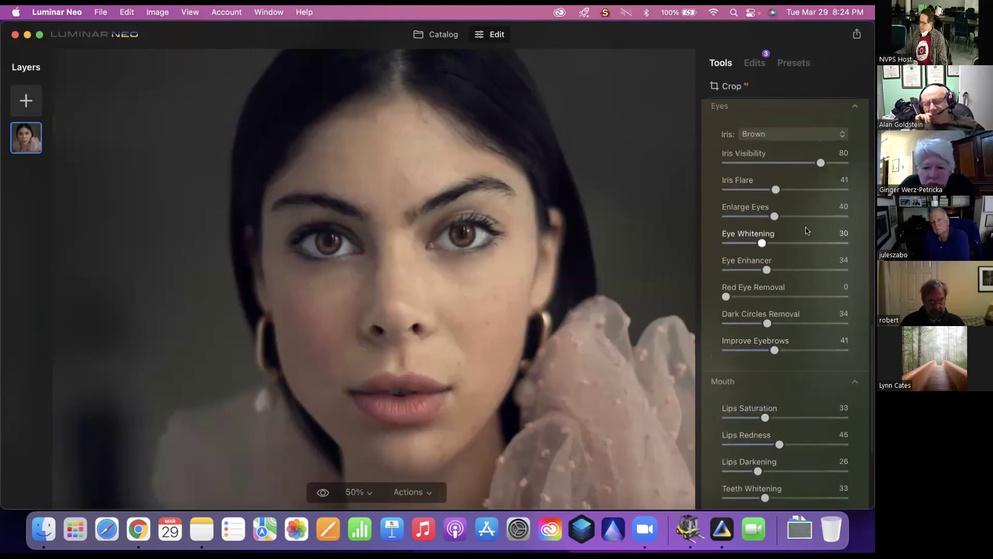
scroll(781, 181, up, 3)
scroll(781, 203, up, 10)
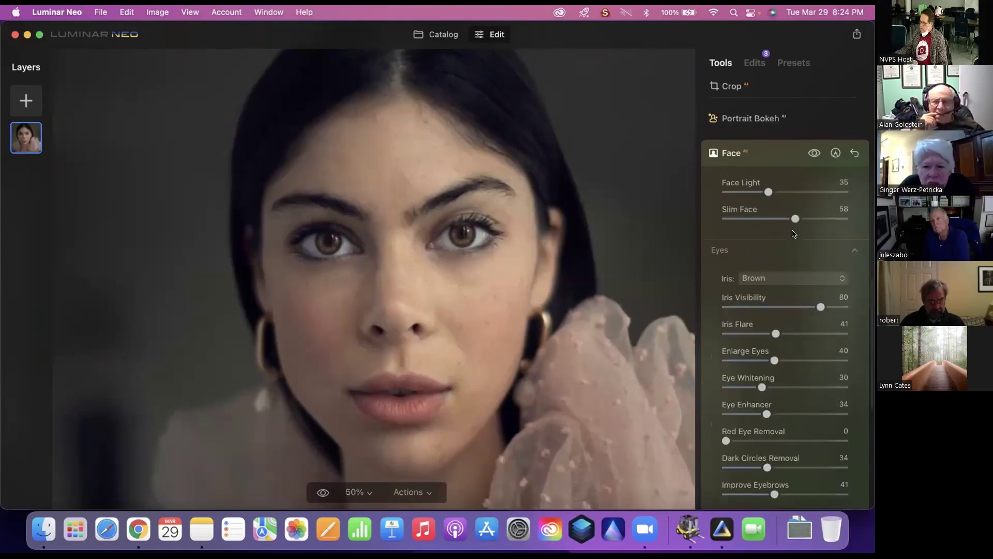
click(772, 253)
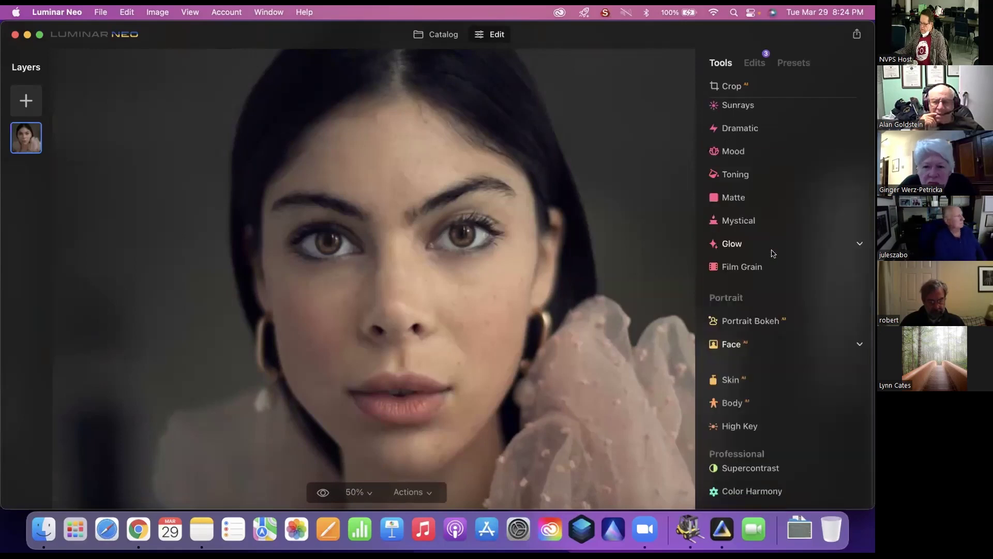
View the whole portrait and examine the woman's eyes and skin at 100% zoom.
click(440, 287)
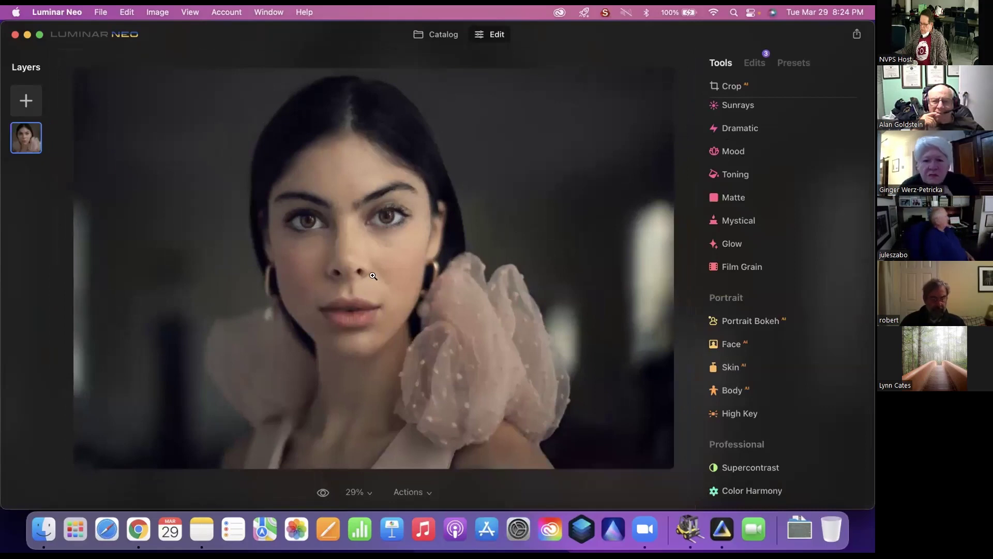
click(376, 264)
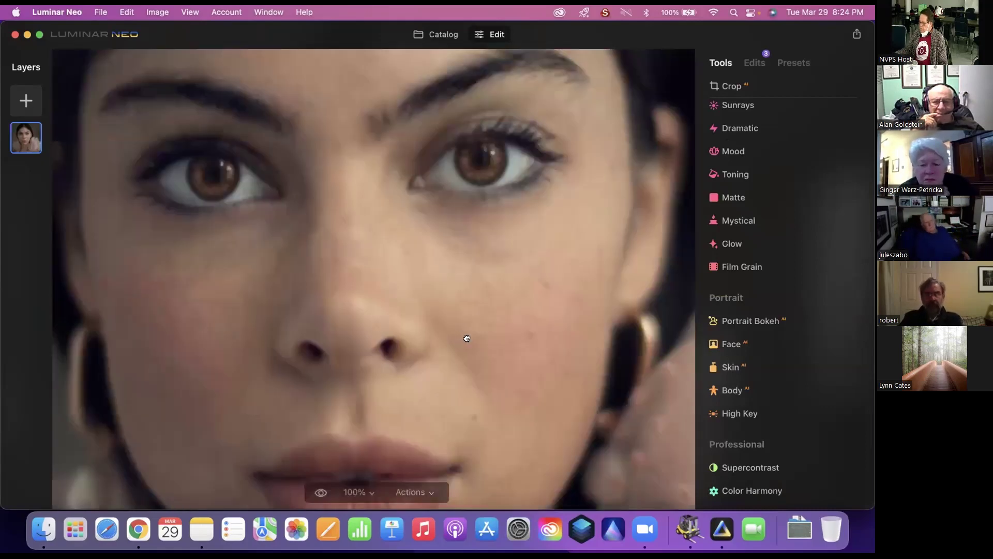
drag(467, 339, 487, 349)
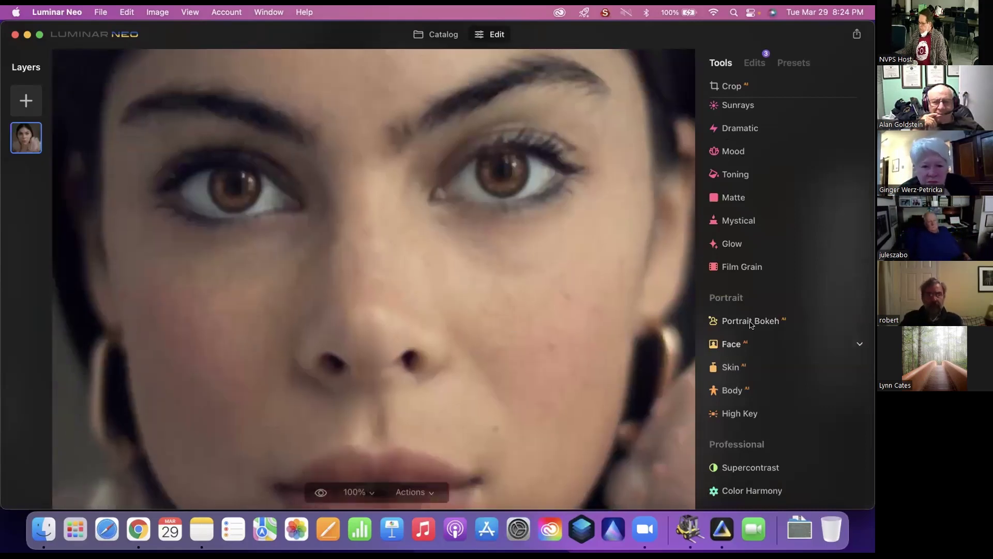
Retouch the close-up portrait's skin with Amount 40, Shine Removal 45 and Skin Defects Removal enabled.
click(753, 369)
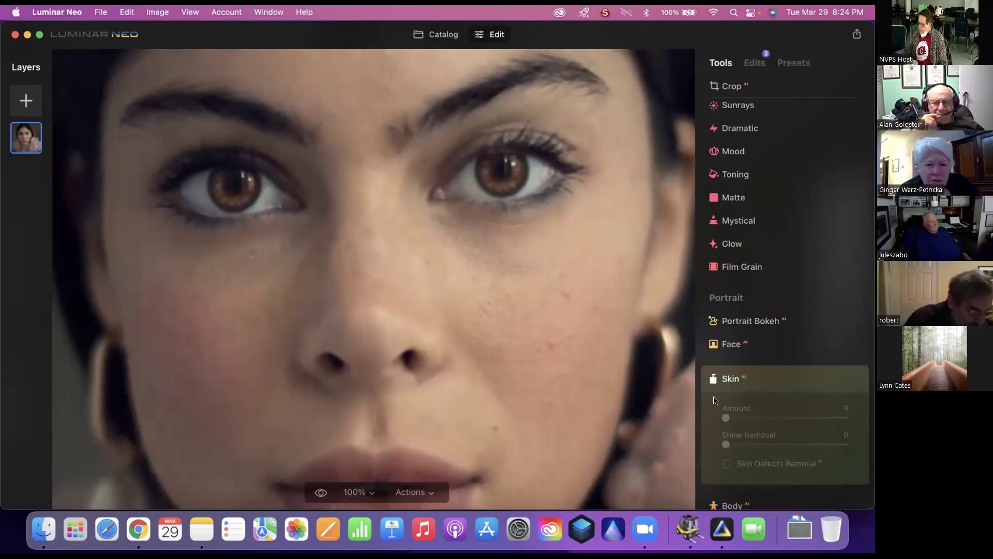
drag(726, 417, 775, 419)
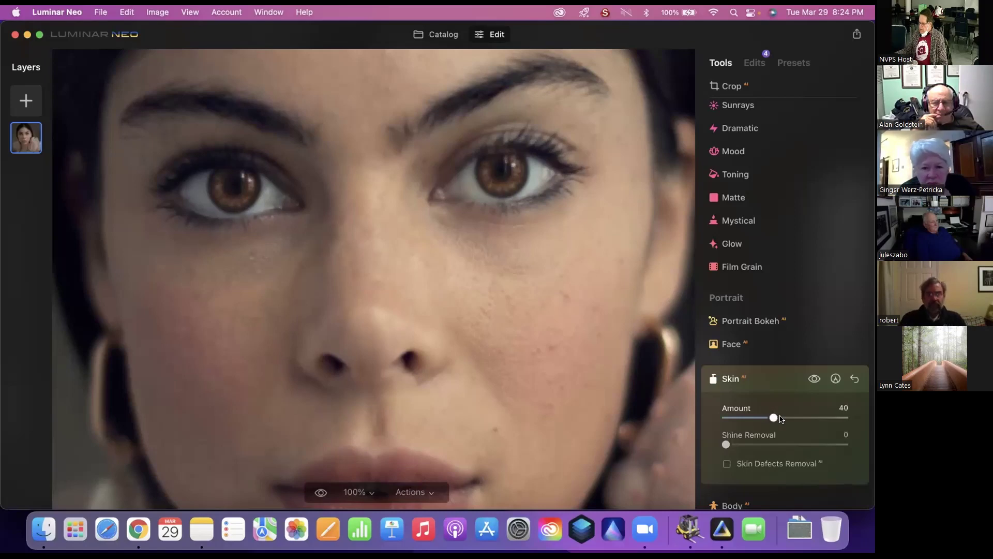
click(779, 444)
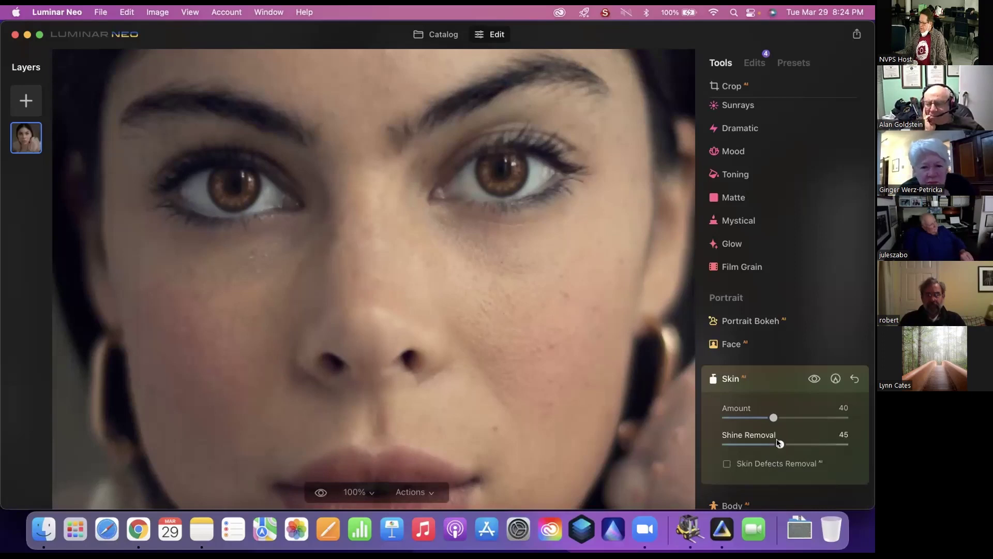
click(766, 465)
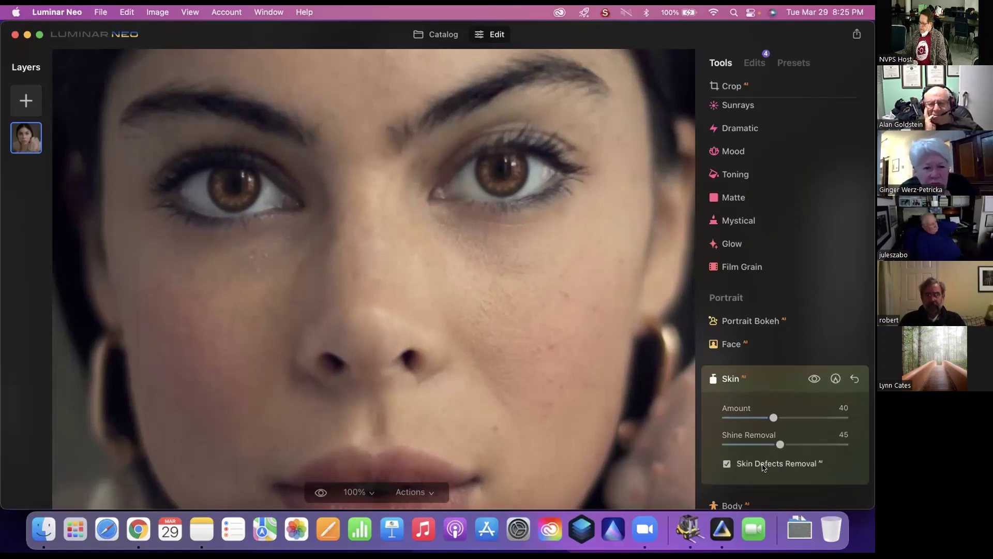
Compare the close-up face with and without all edits and the Skin adjustments, and close the Skin tool.
click(319, 492)
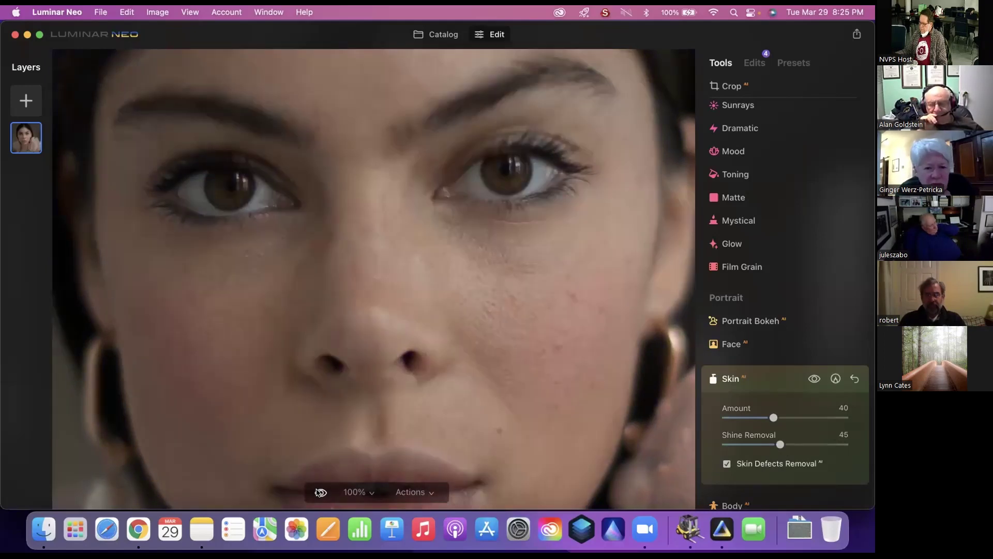
click(814, 379)
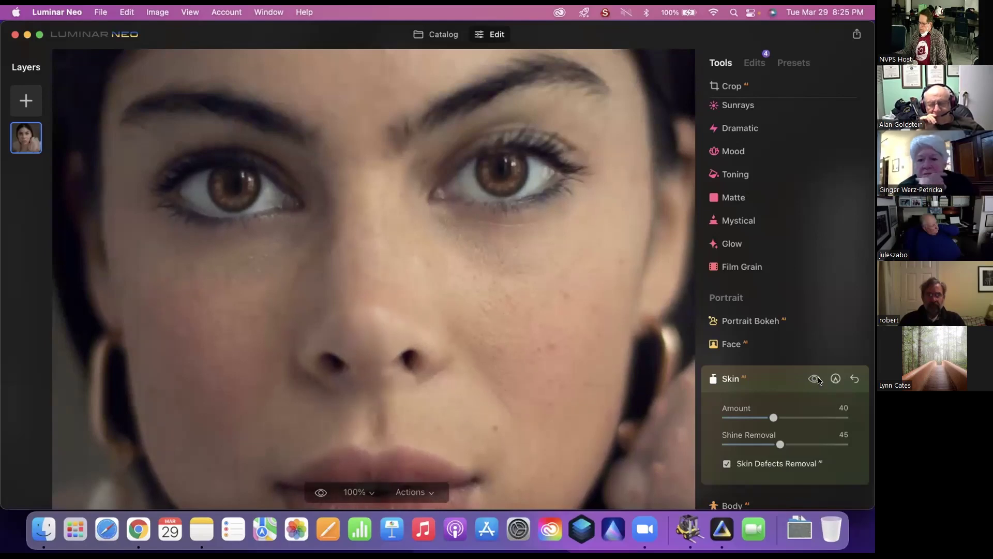
click(768, 379)
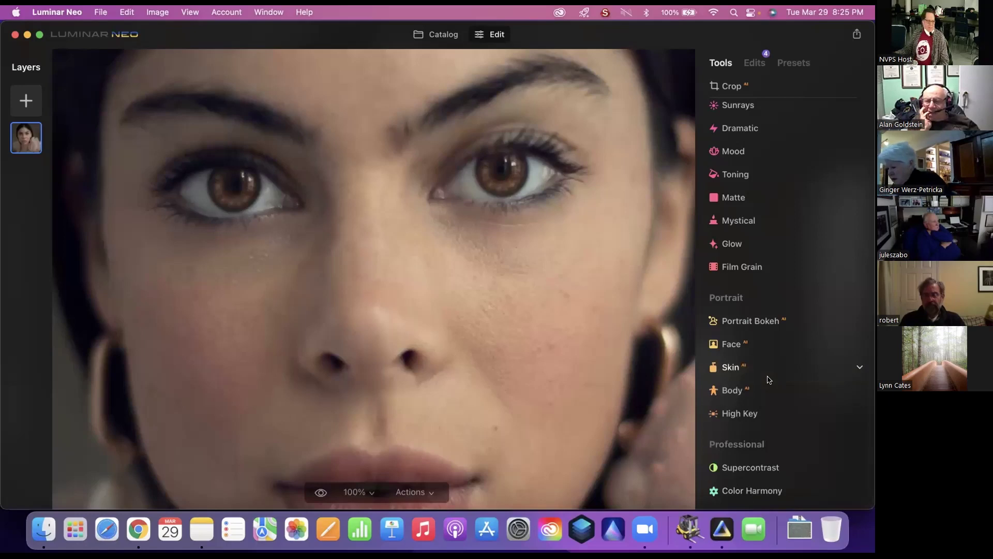
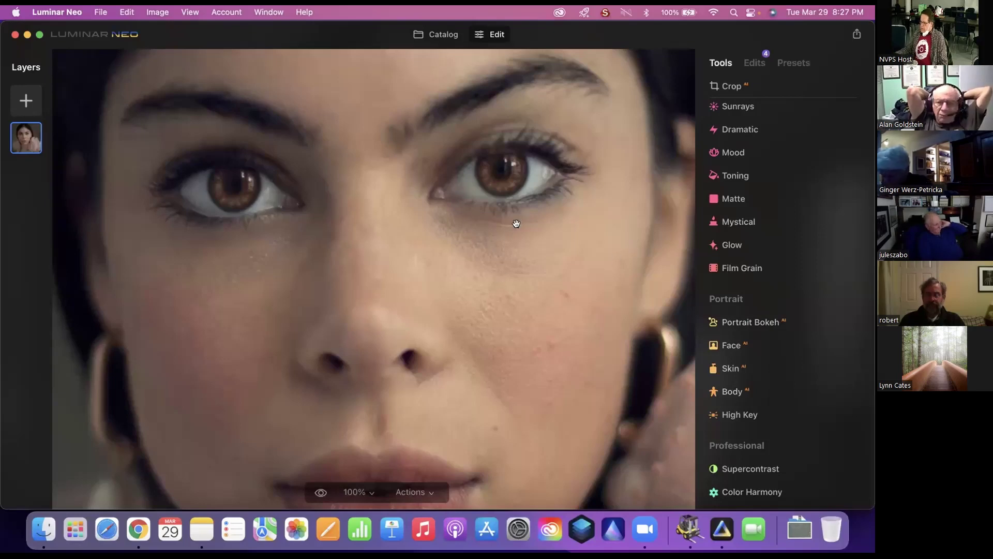
View the whole close-up portrait and compare it before and after all edits.
double_click(466, 224)
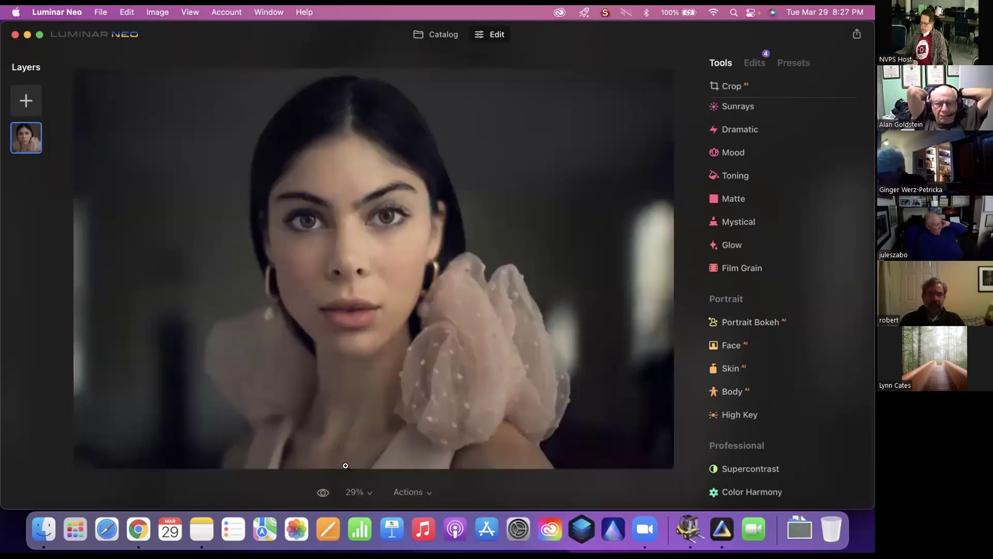
click(322, 493)
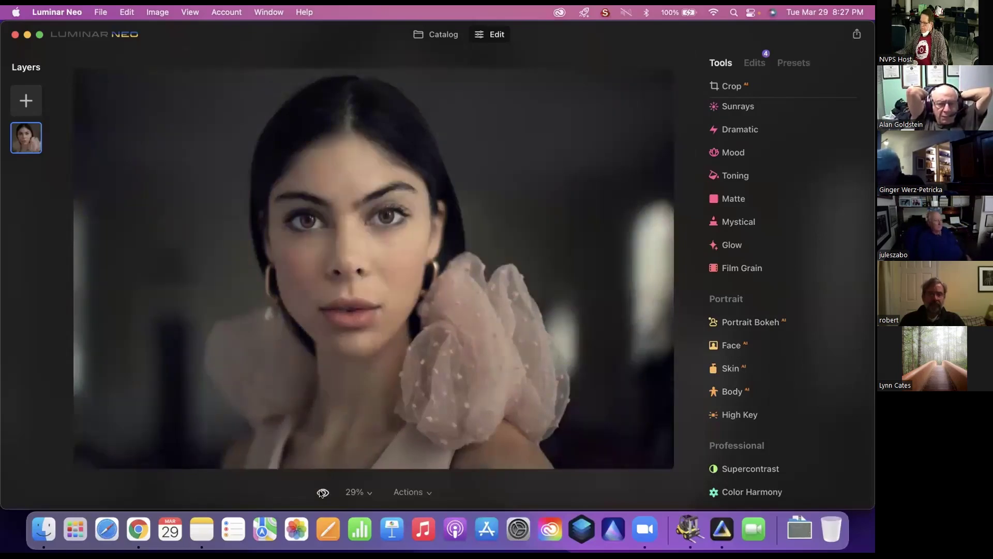
click(321, 493)
click(321, 493)
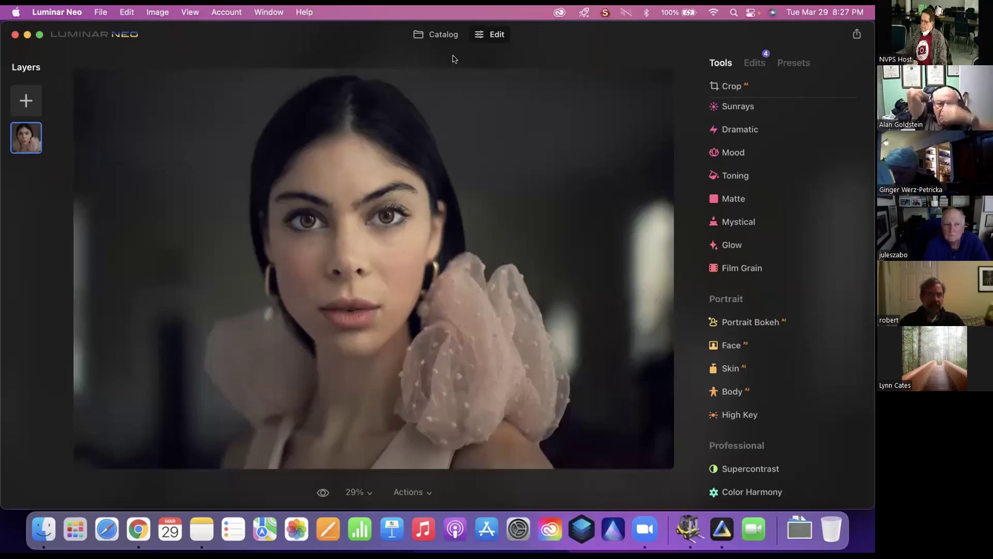
Open the Portraits album photo of the woman in the white blouse and jeans for editing.
click(443, 40)
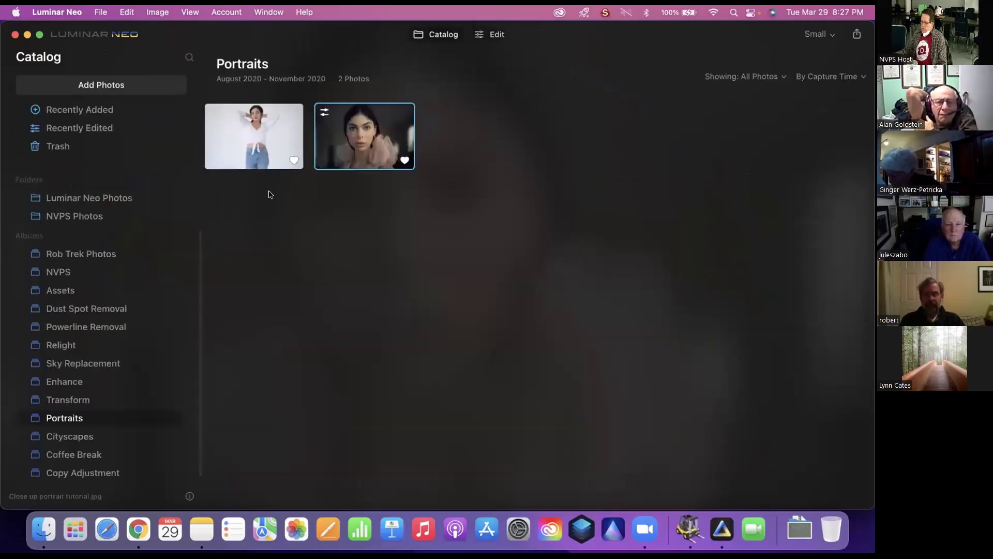
double_click(251, 126)
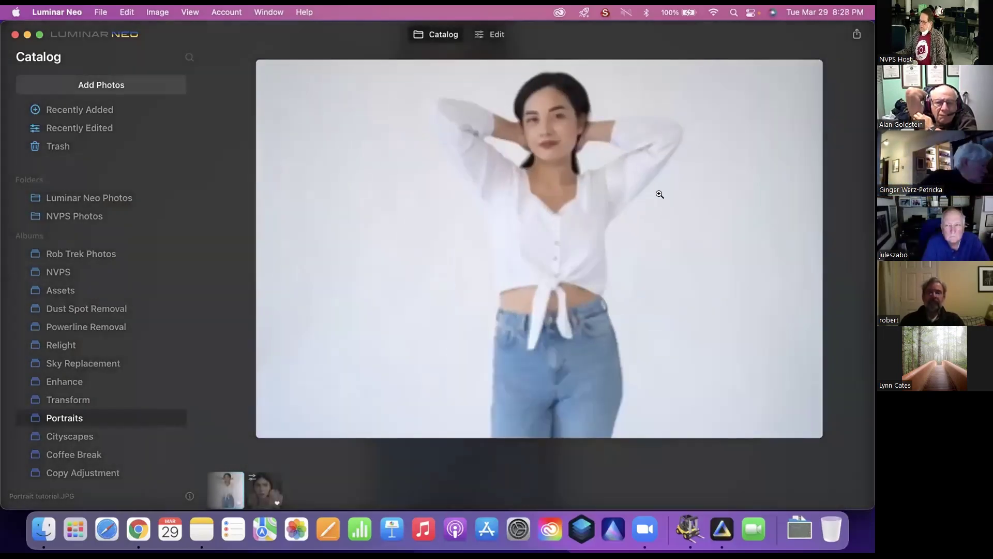
click(497, 34)
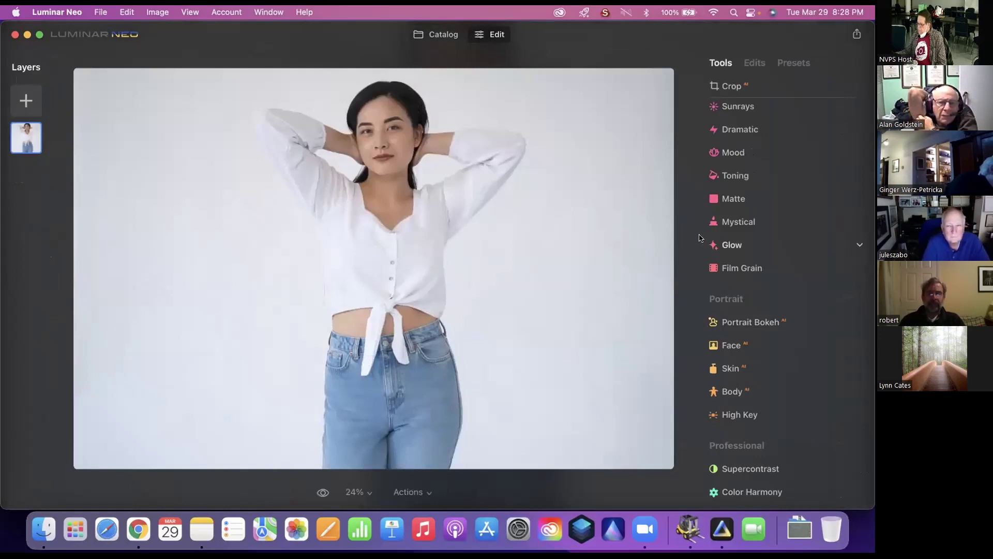
Adjust the woman's figure with the Body tool, setting Shape to -70 and Abdomen to 33.
click(752, 391)
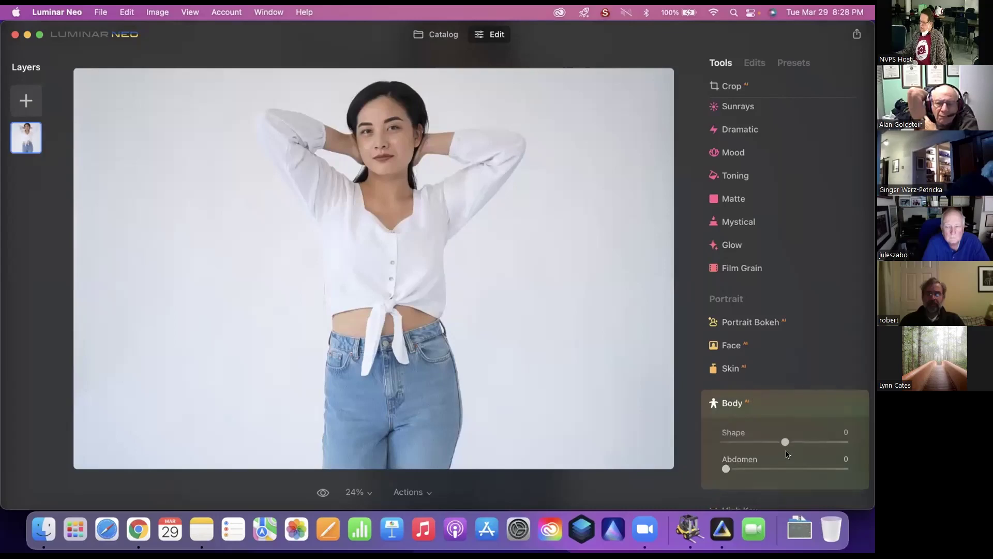
drag(784, 440, 737, 444)
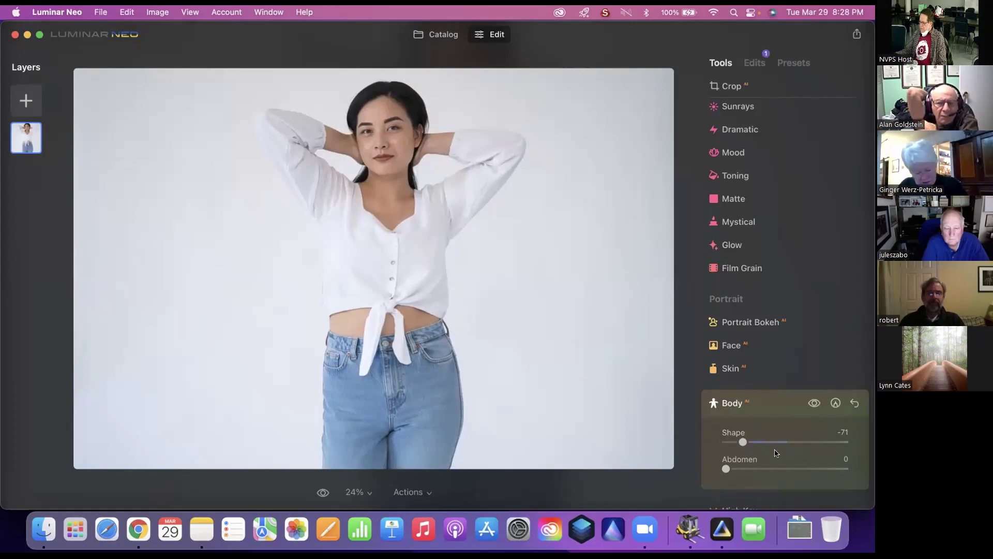
click(739, 442)
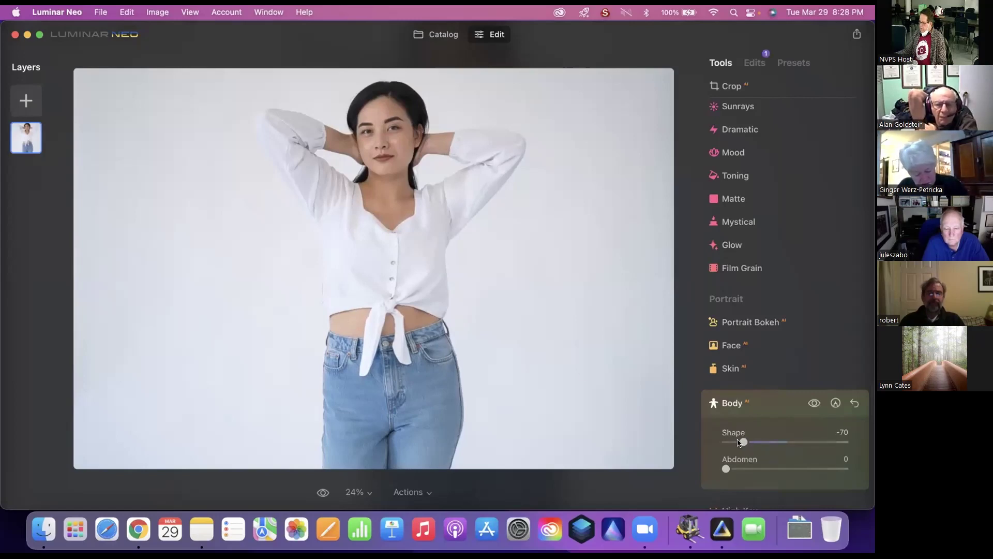
drag(754, 467, 764, 468)
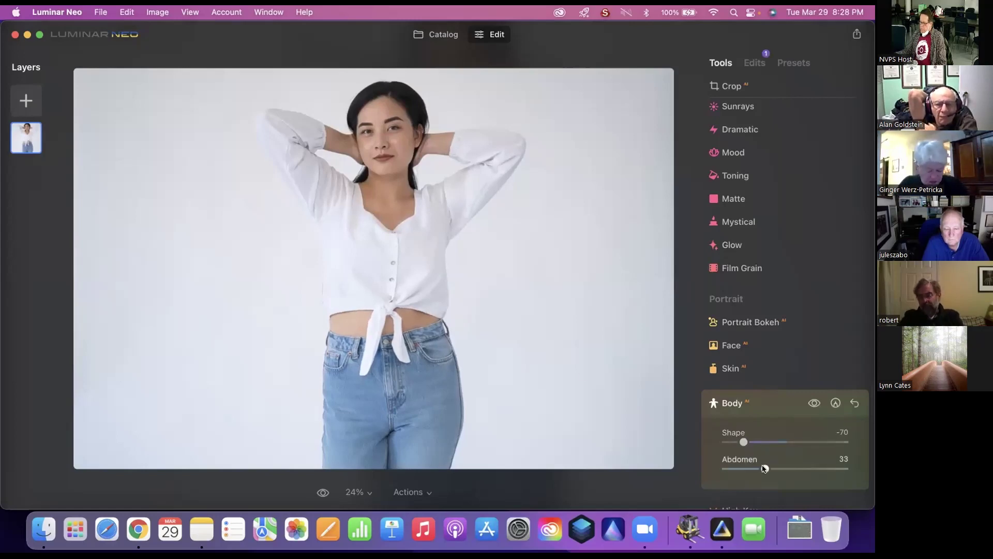
Set the Body tool's Shape to 38, compare the figure with and without the adjustment, and close the tool.
drag(743, 442, 813, 439)
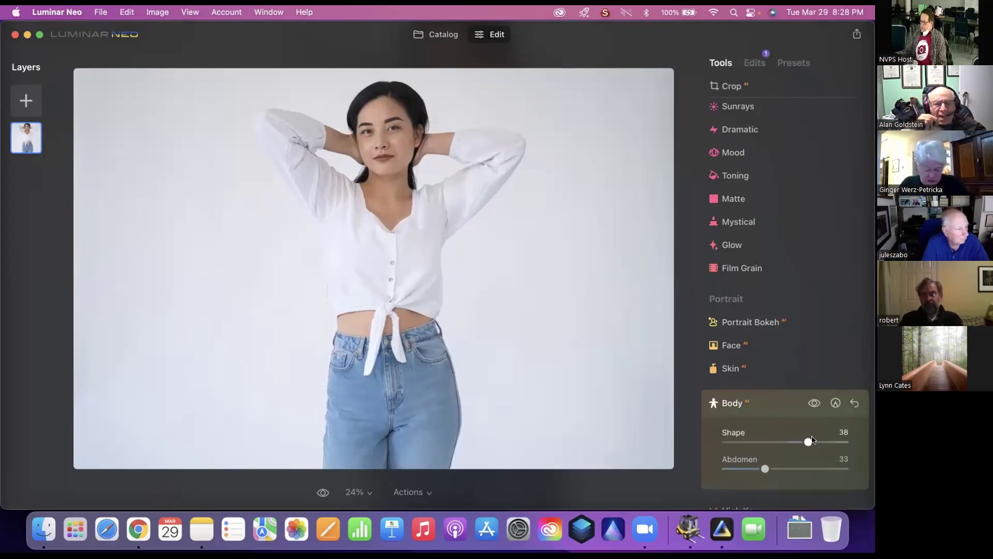
scroll(801, 440, down, 2)
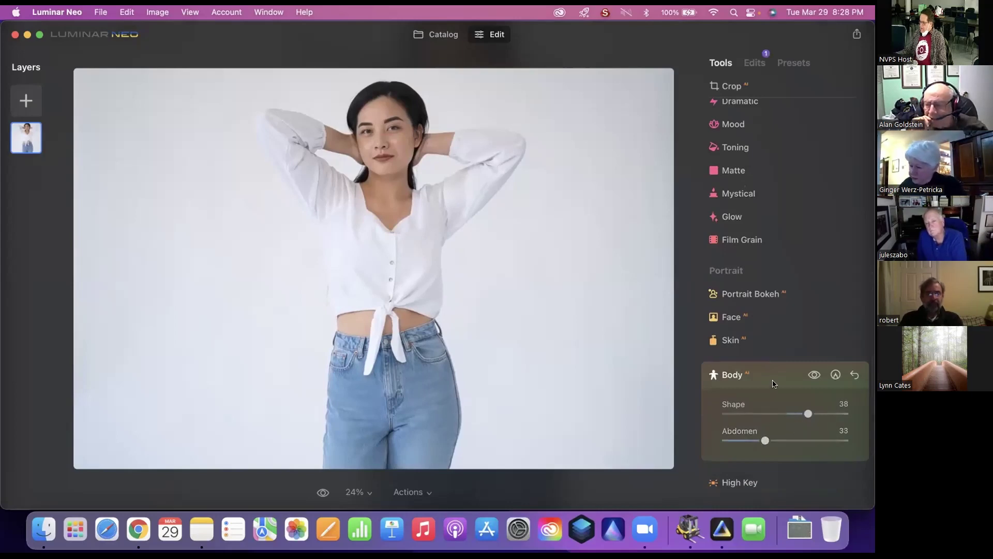
click(816, 375)
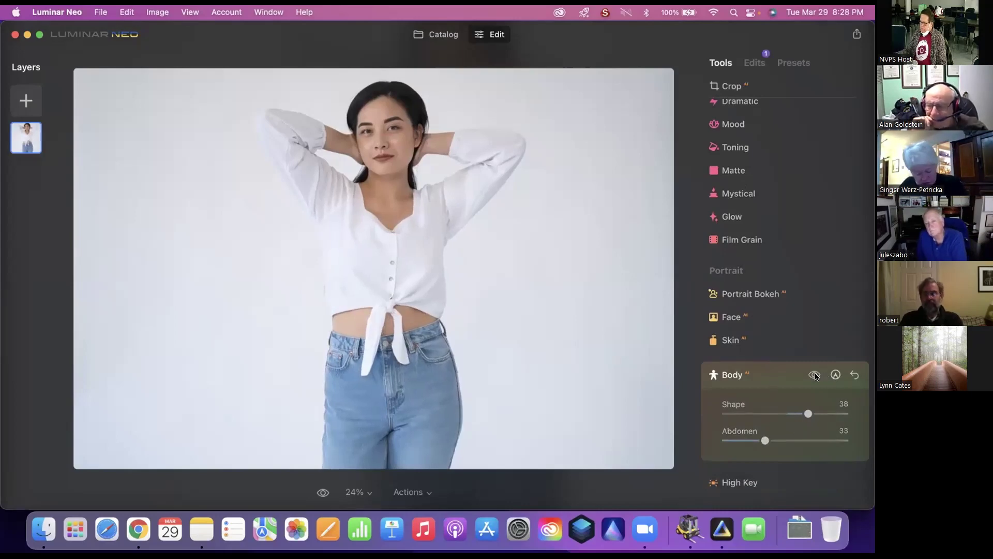
click(815, 374)
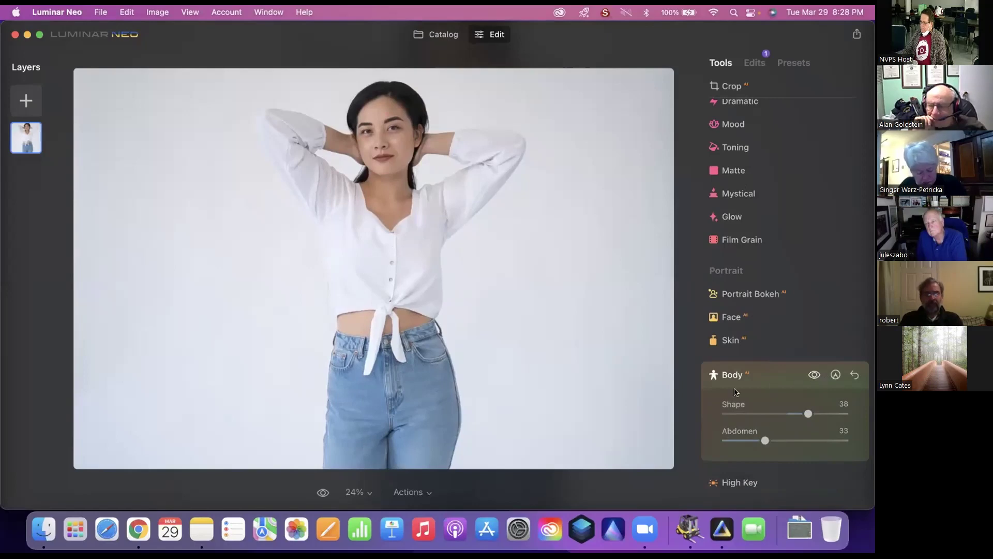
click(756, 379)
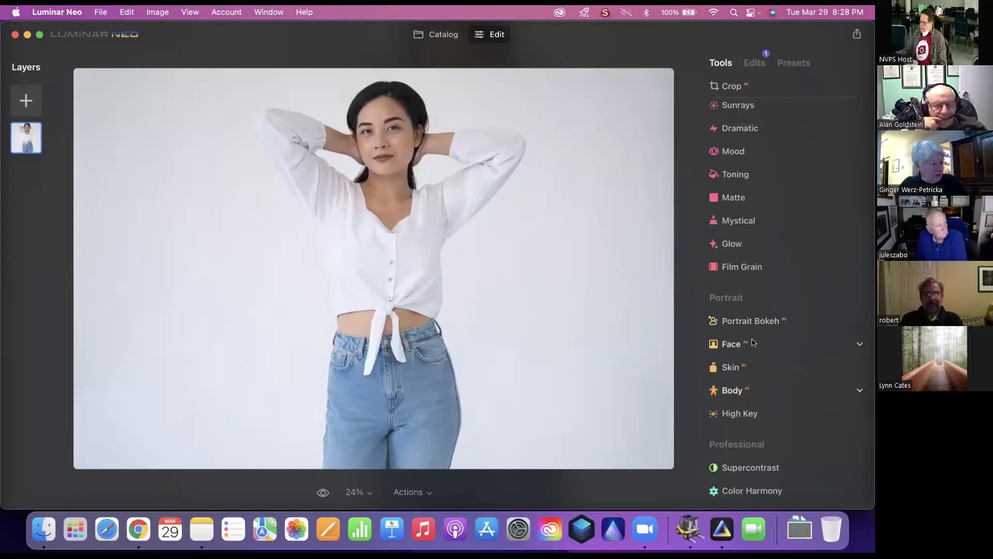
Set Face Light to 22 and Slim Face to 23 with the Face tool, and close it.
click(753, 342)
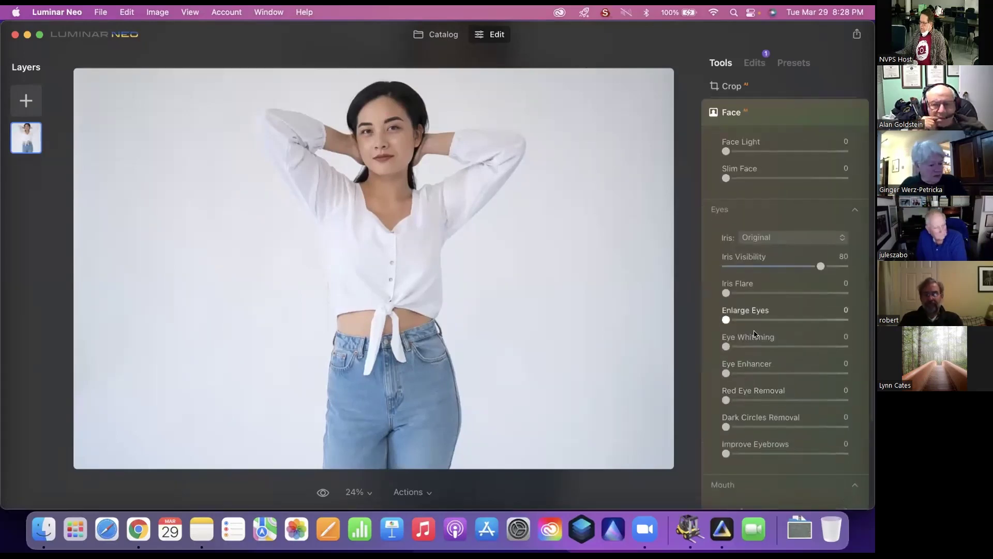
click(753, 151)
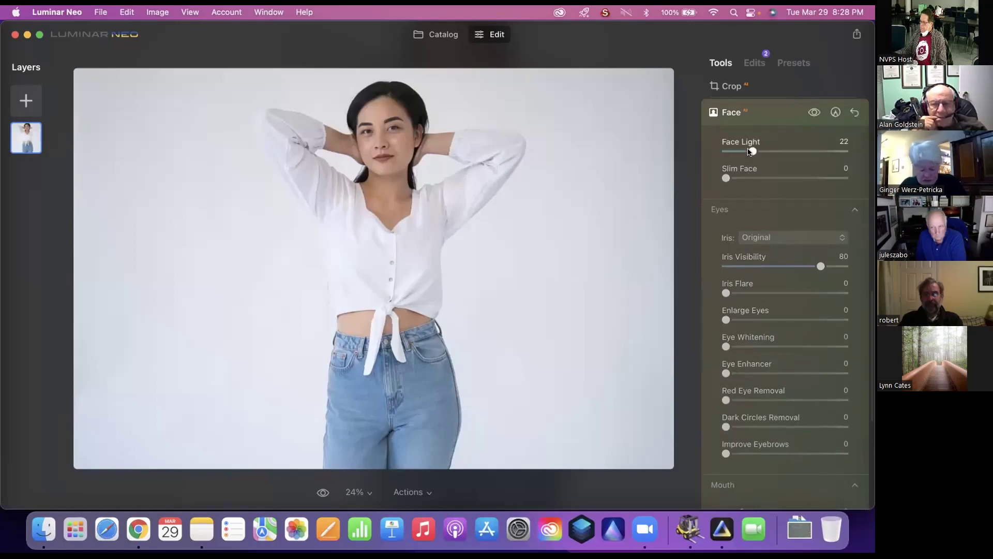
click(753, 178)
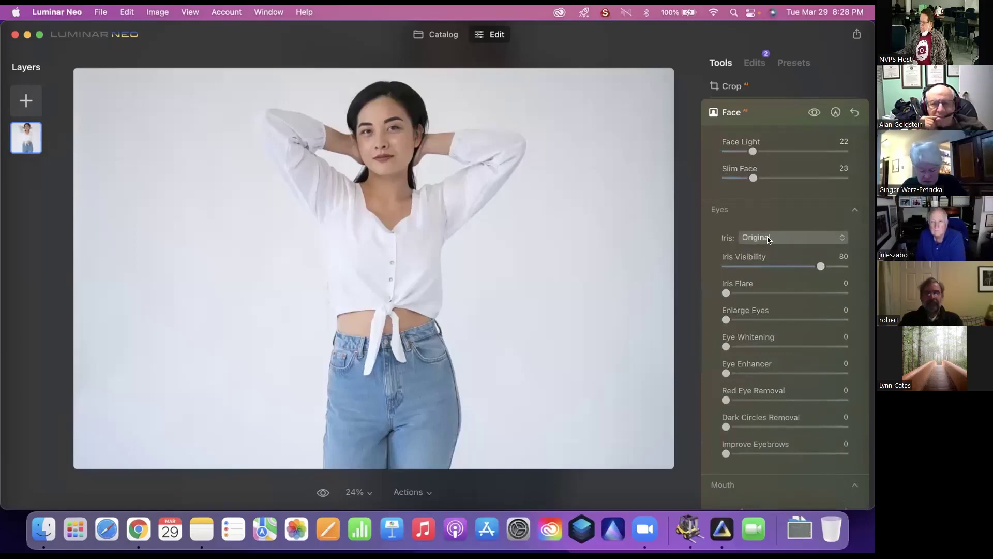
click(782, 112)
Retouch the woman's skin at 100% zoom with Amount 25, Shine Removal 33 and Skin Defects Removal enabled.
double_click(389, 146)
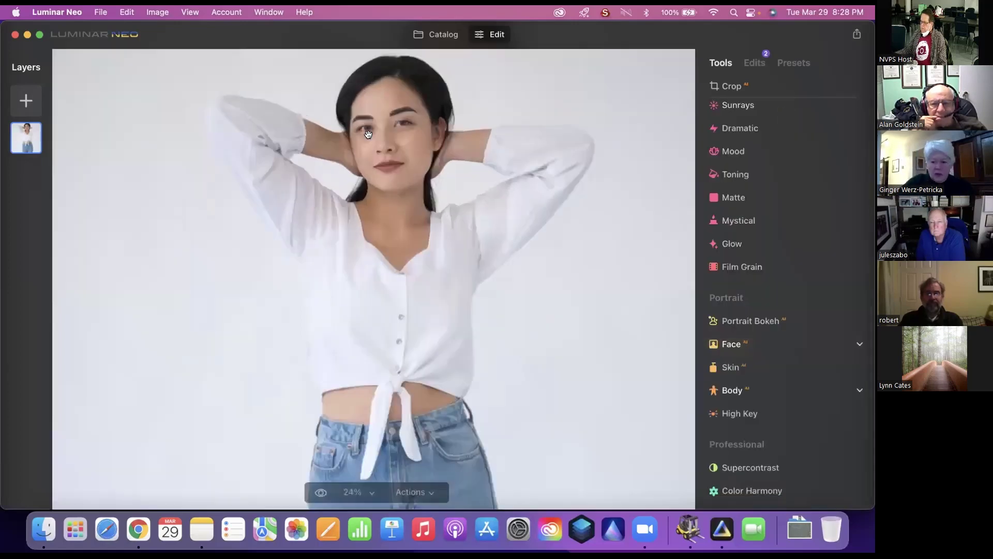
drag(393, 150, 361, 306)
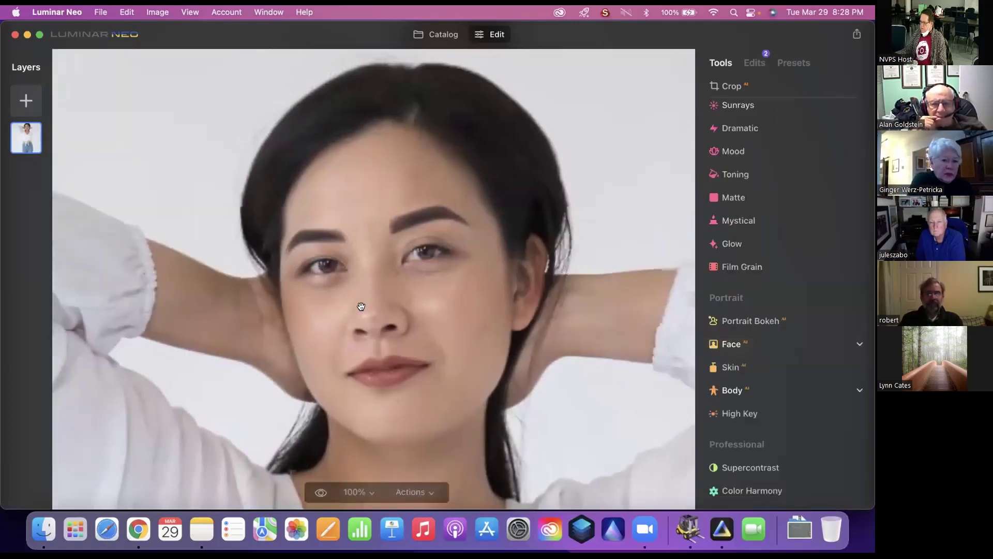
click(753, 365)
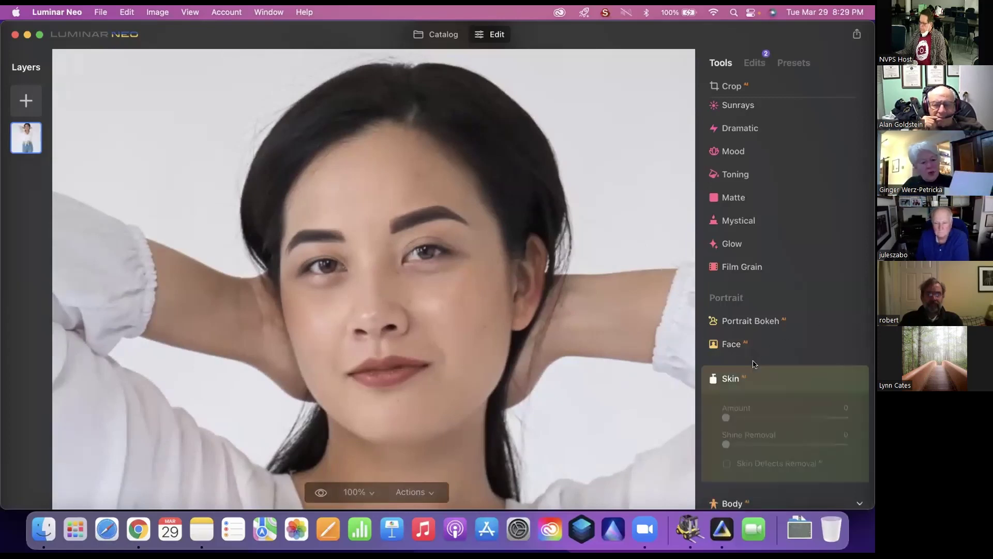
click(753, 417)
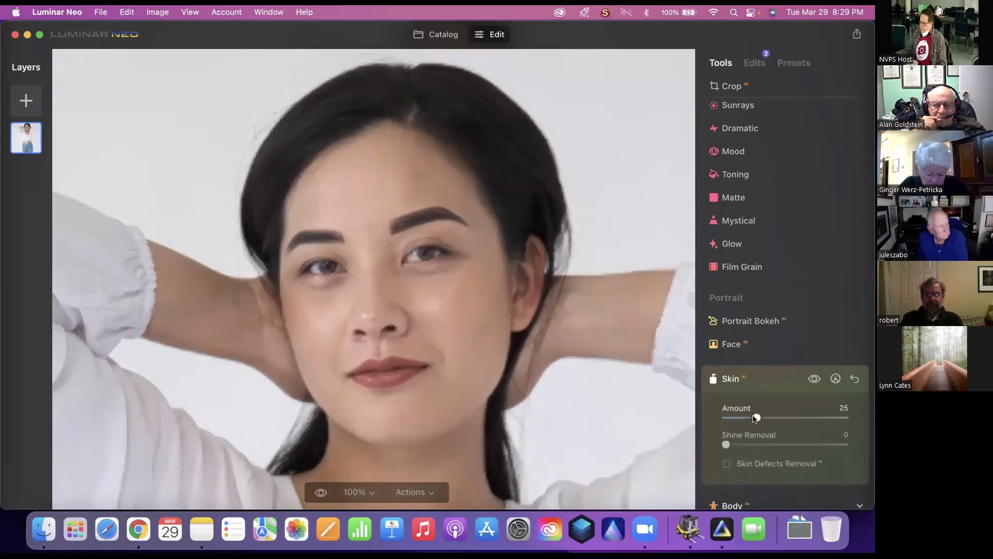
click(766, 444)
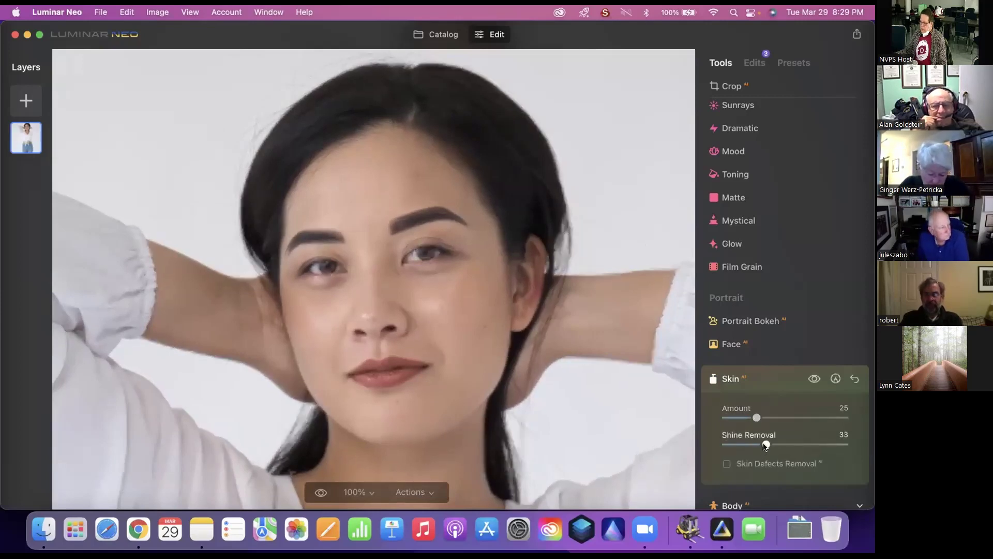
click(728, 464)
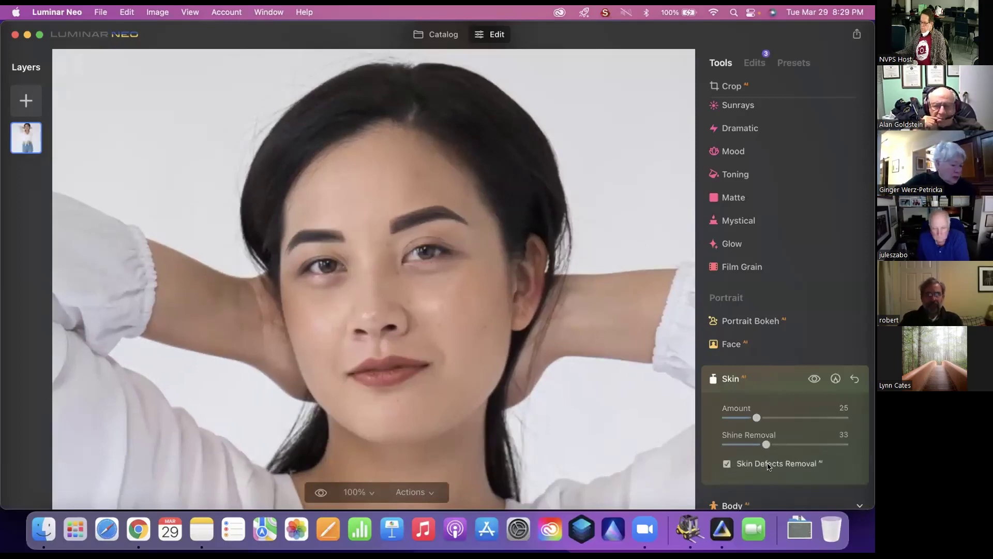
Compare the woman's face before and after the body, face and skin edits.
click(319, 491)
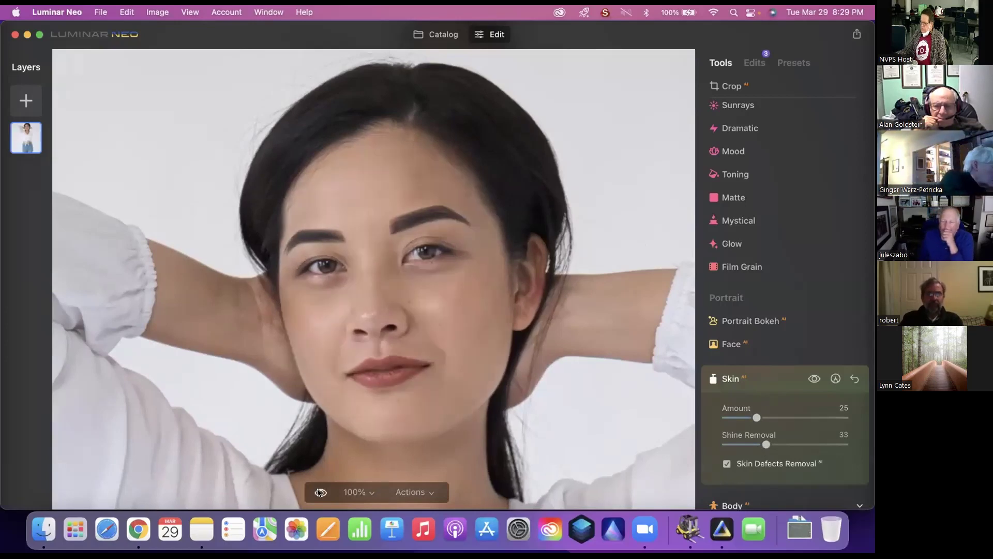
click(319, 492)
click(319, 492)
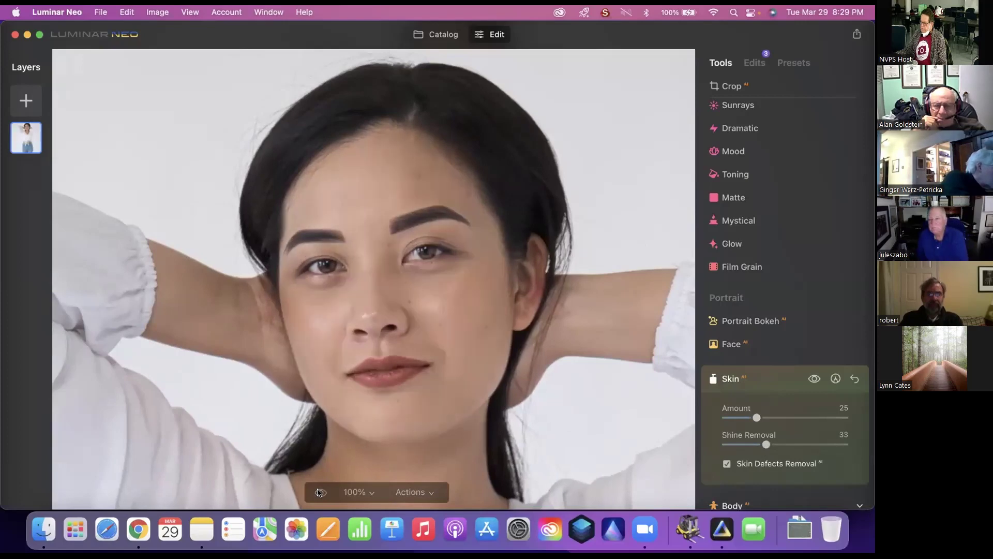
click(319, 492)
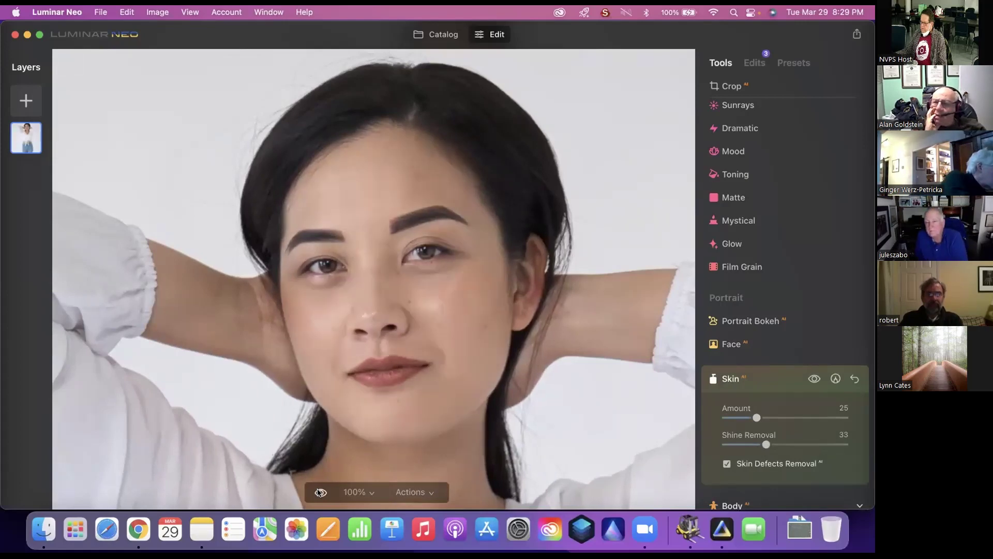
Check the close-up of the face against the unedited original once more and close the Skin tool.
click(319, 492)
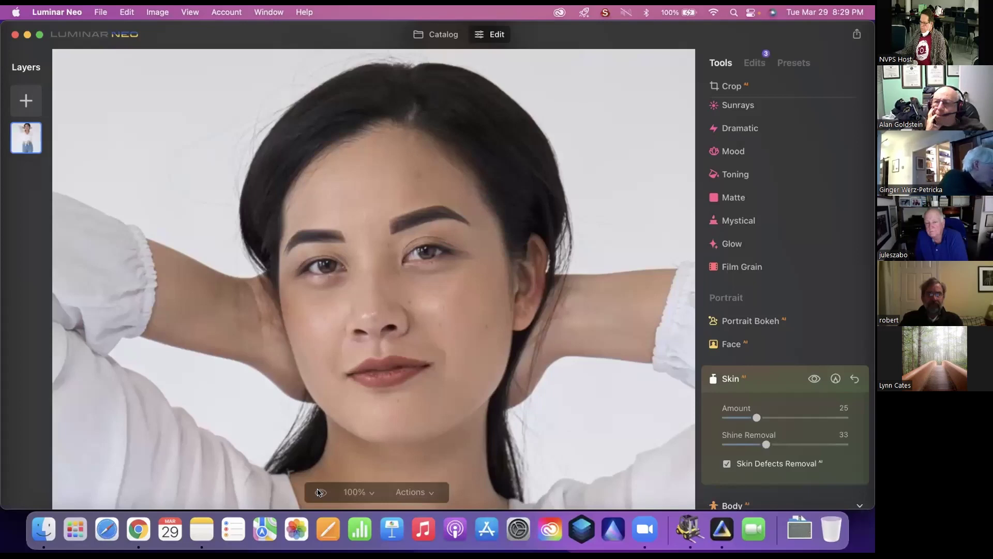
click(319, 492)
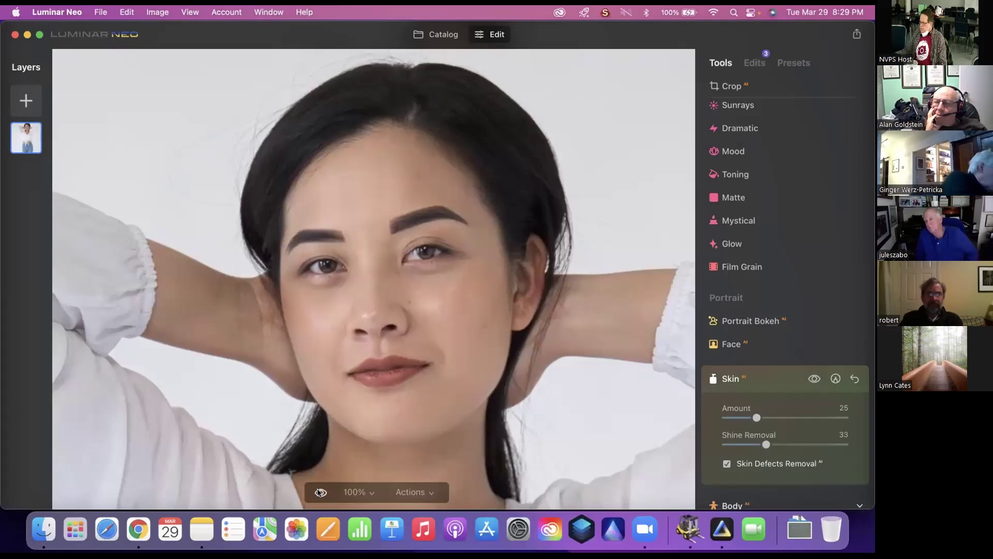
click(759, 382)
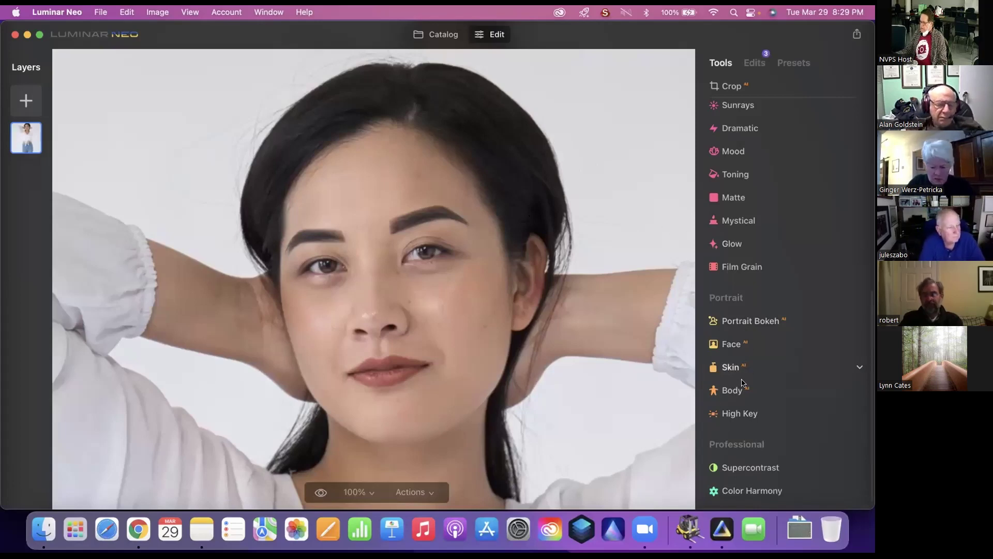
Brighten the portrait with High Key at Amount 51 and Dynamic High Key 42.
click(747, 413)
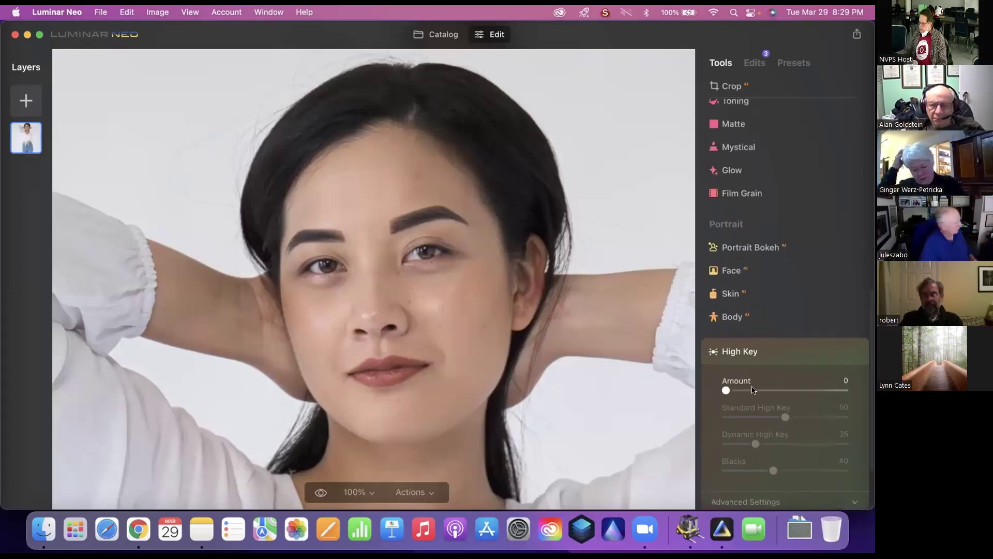
click(758, 390)
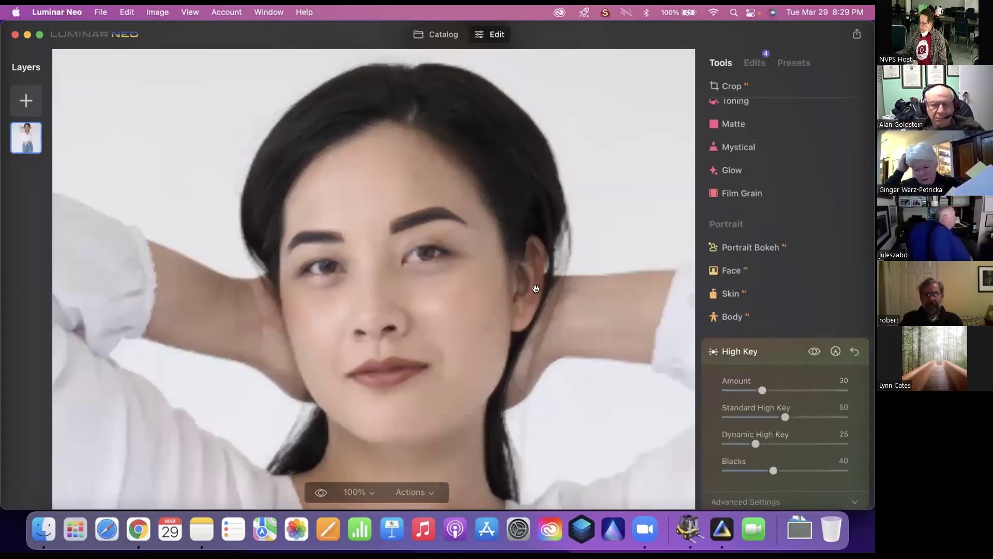
click(535, 288)
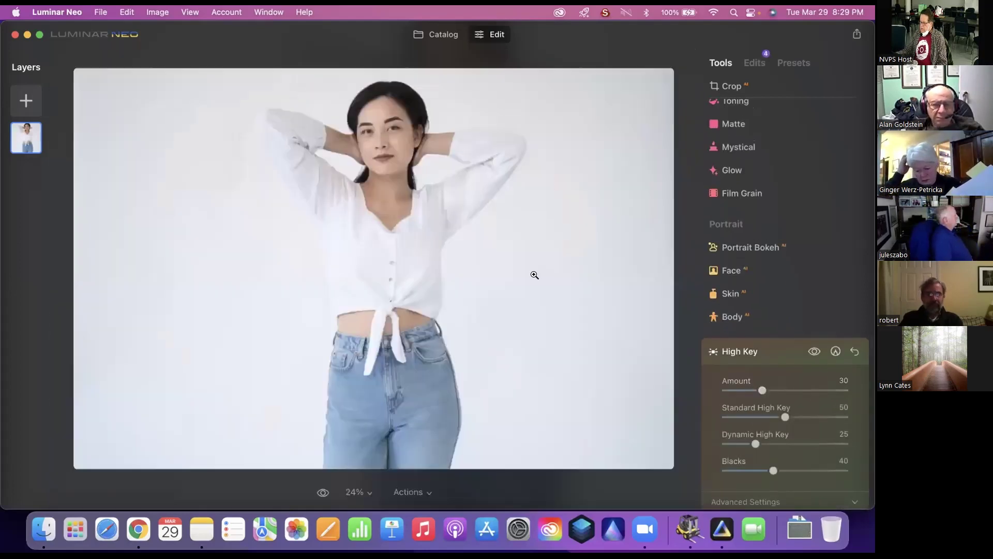
click(787, 391)
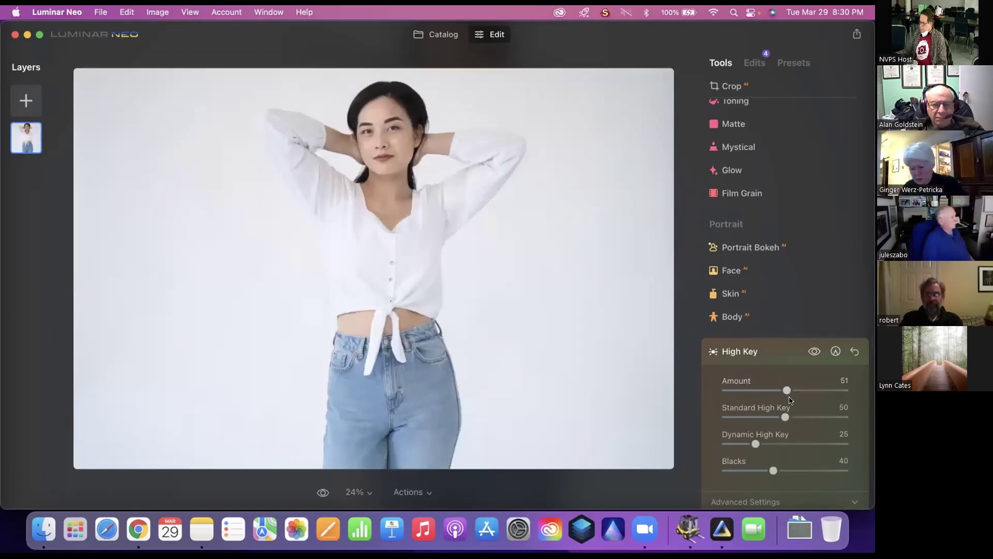
click(775, 442)
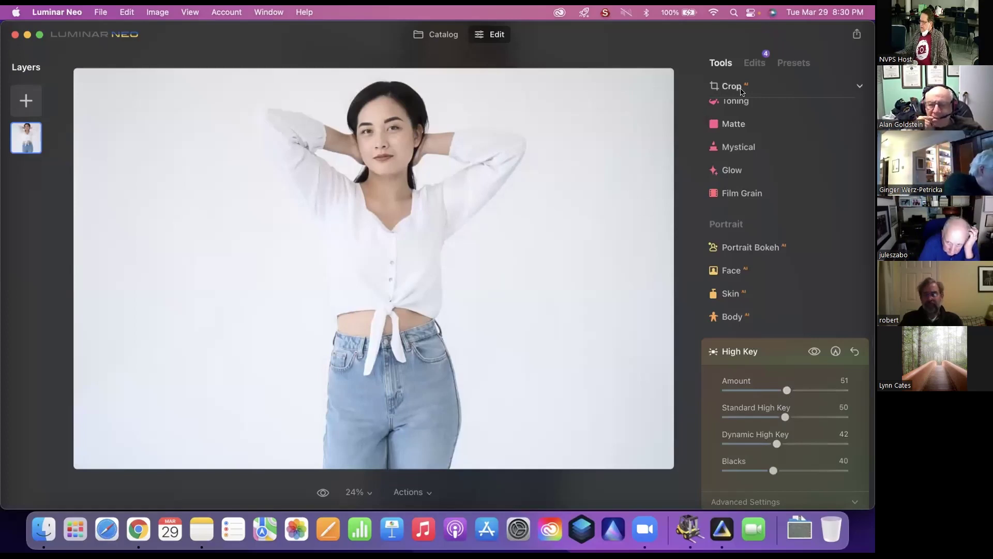
Replace the existing edits with the Shanghai preset from the suggested Blockbuster collection at strength 67.
click(784, 67)
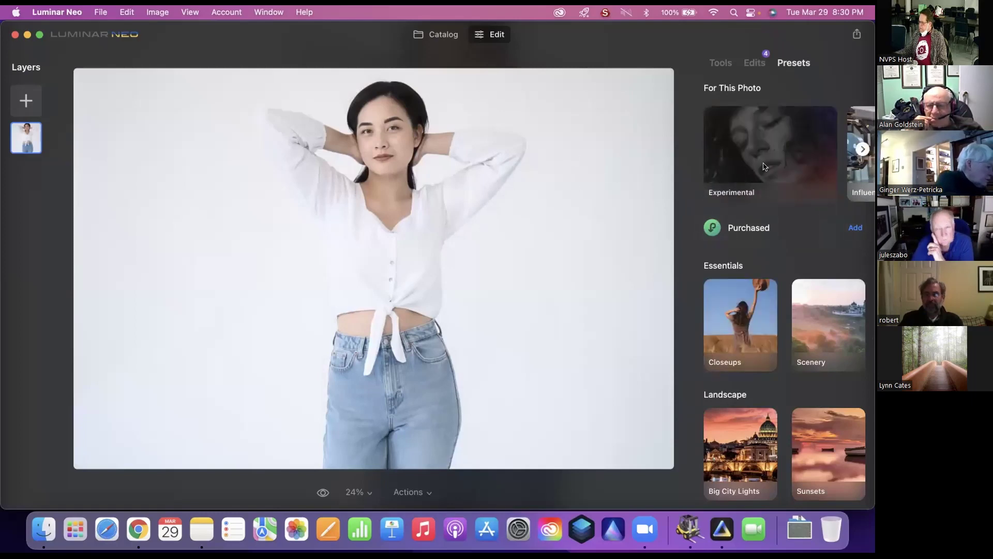
click(862, 150)
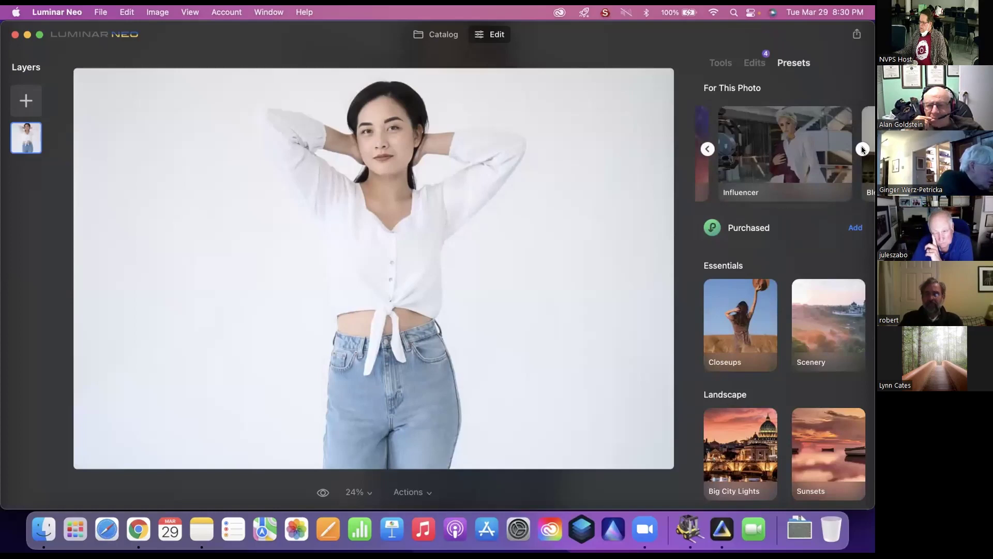
click(862, 150)
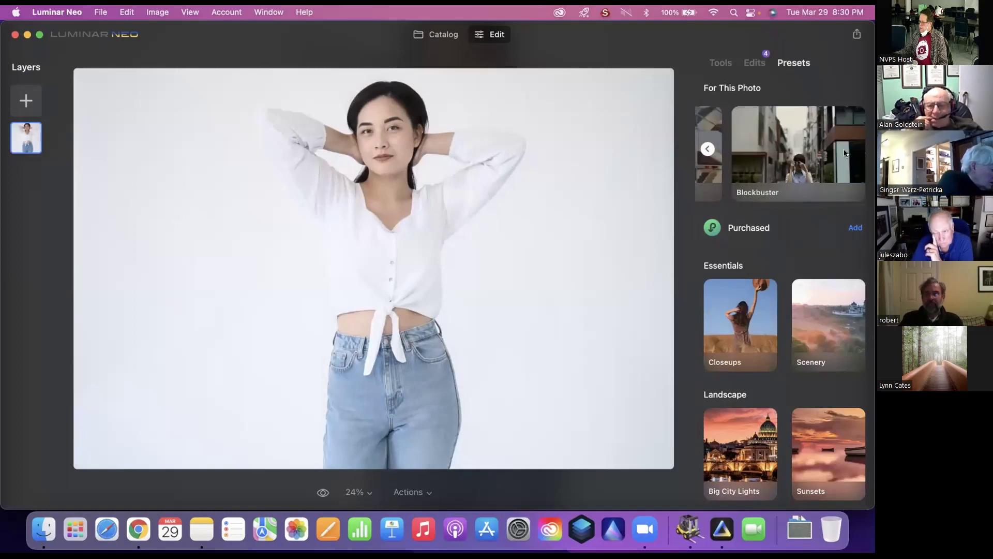
click(786, 161)
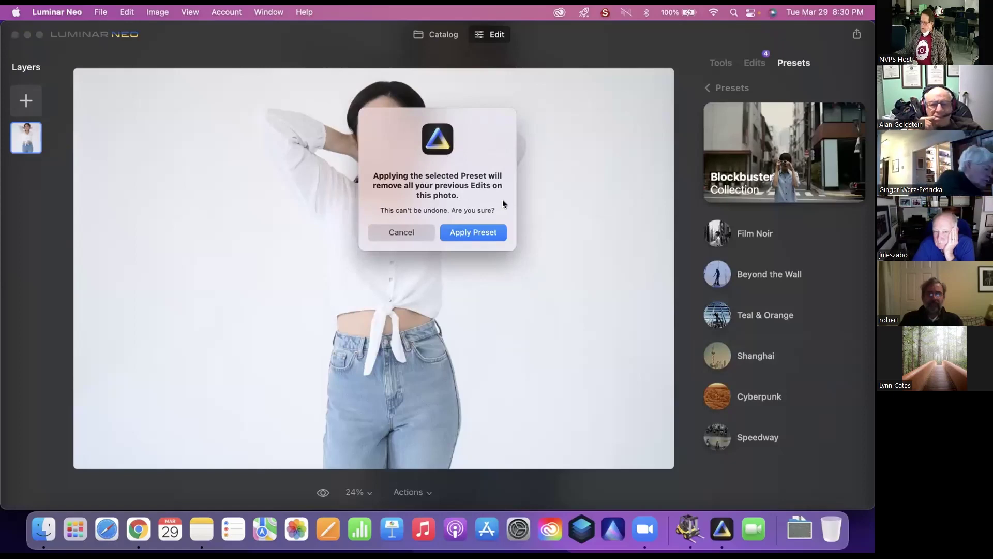
click(478, 233)
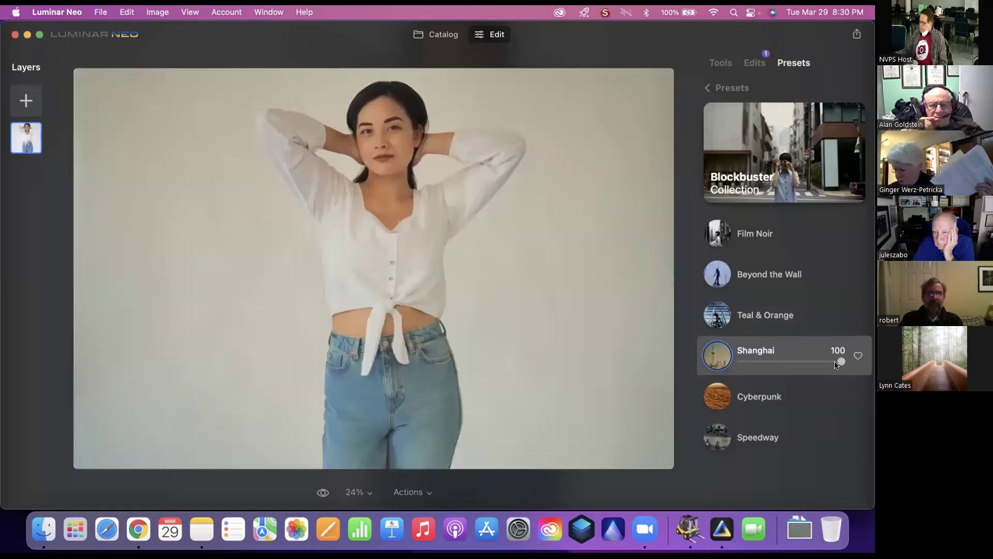
drag(840, 362, 808, 363)
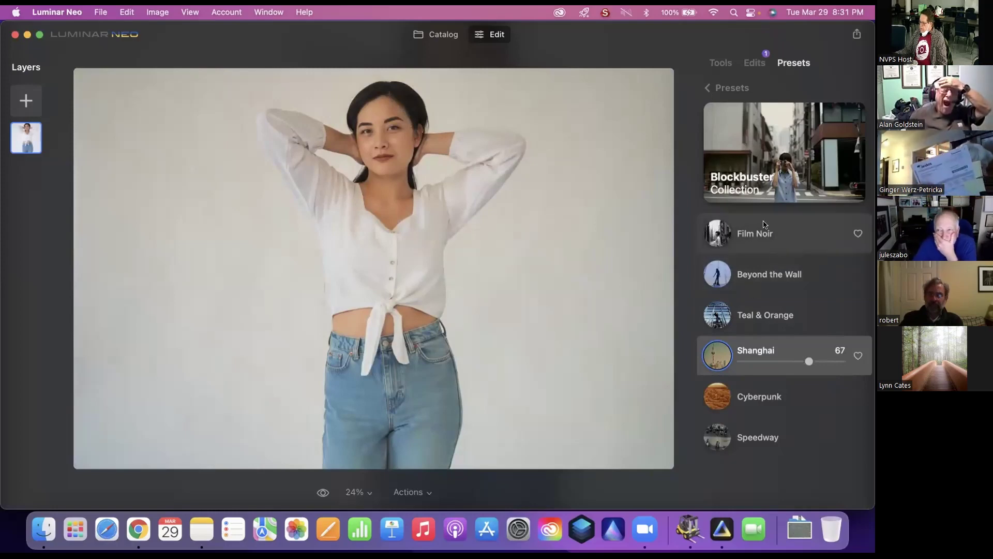
Try the Celebrate preset from the suggested Experimental collection at strength 65.
click(709, 89)
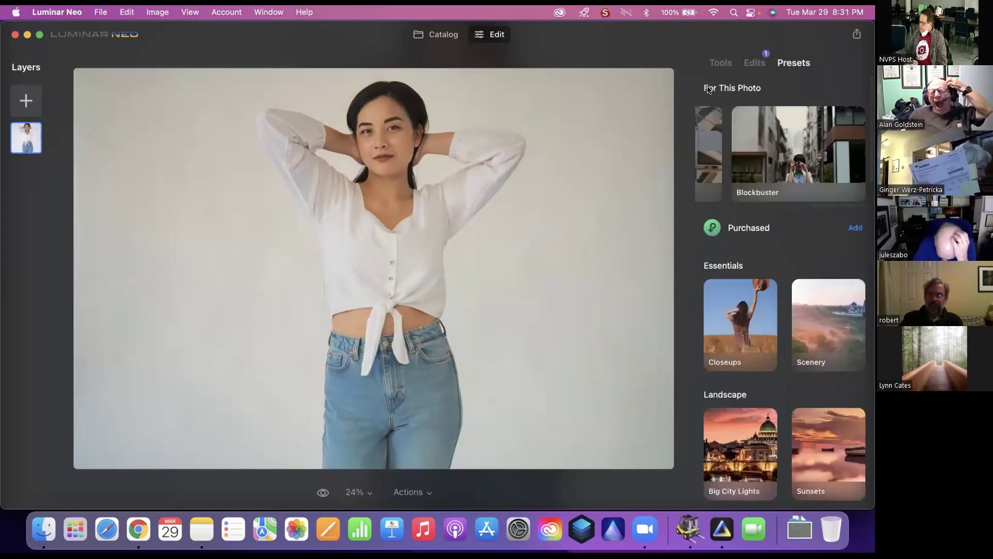
click(707, 150)
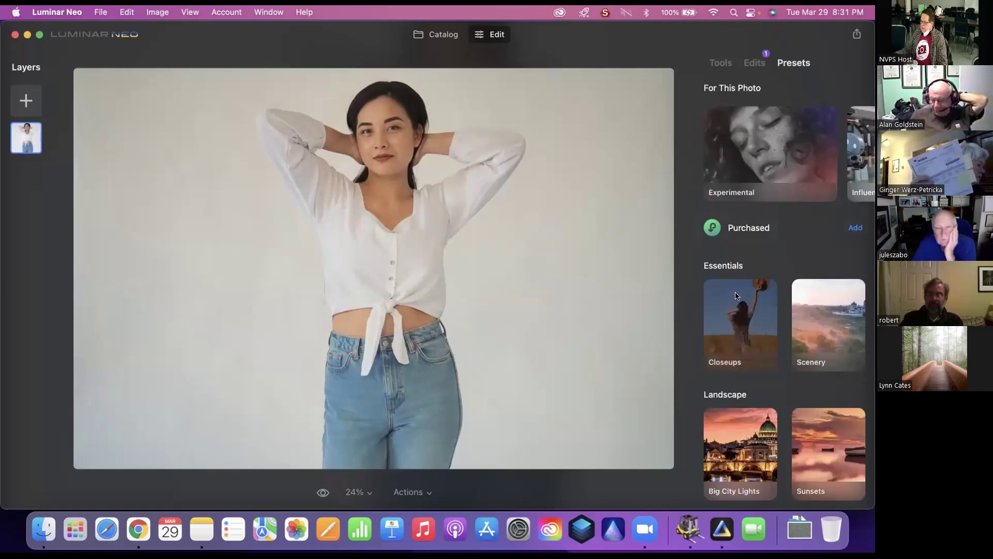
click(758, 166)
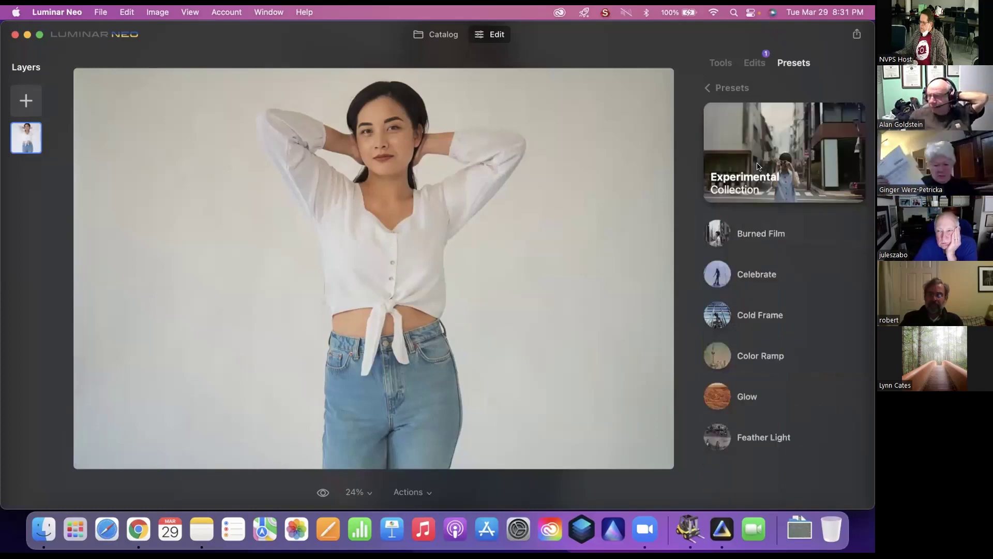
click(768, 275)
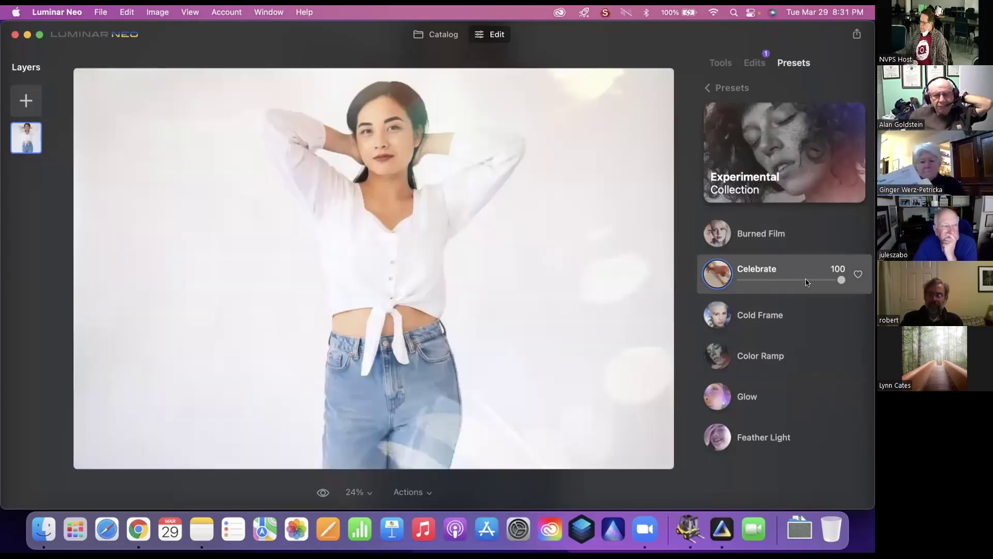
click(806, 279)
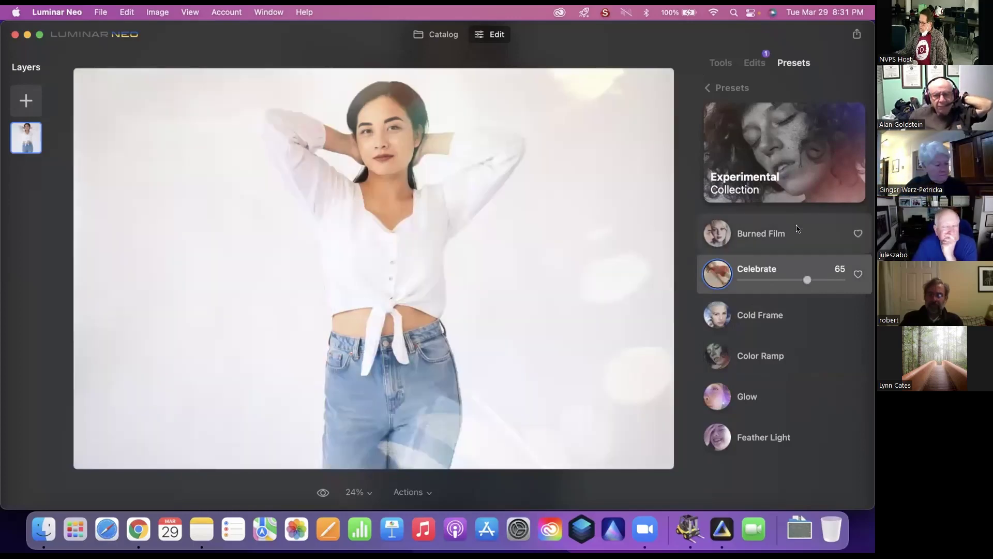
Try the Glow preset at strength 68, and switch to the Feather Light preset at 100.
click(781, 403)
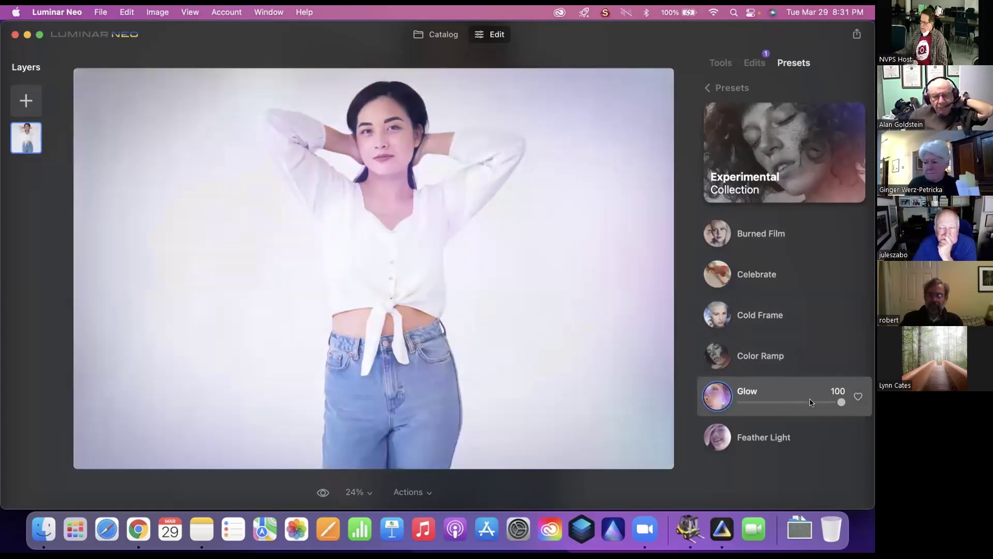
click(810, 402)
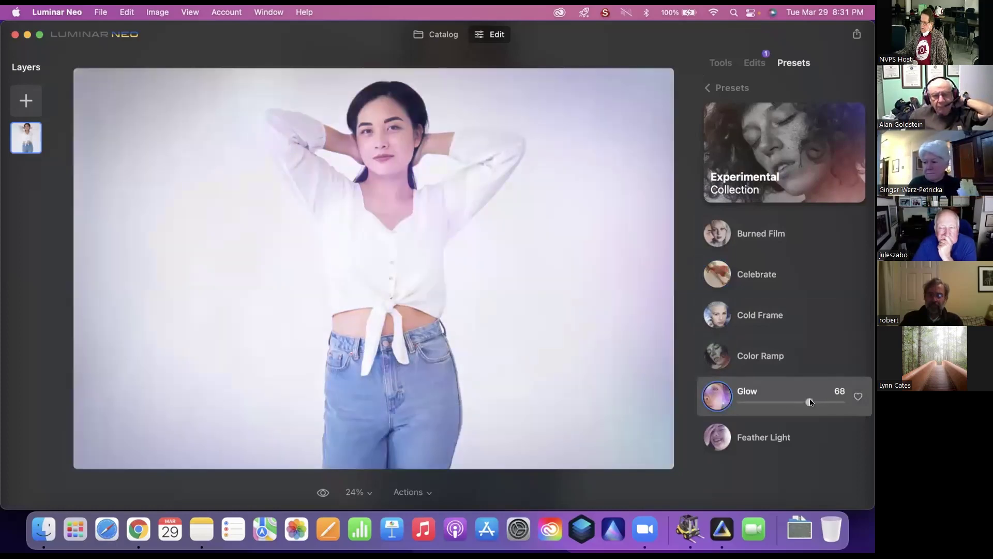
click(794, 433)
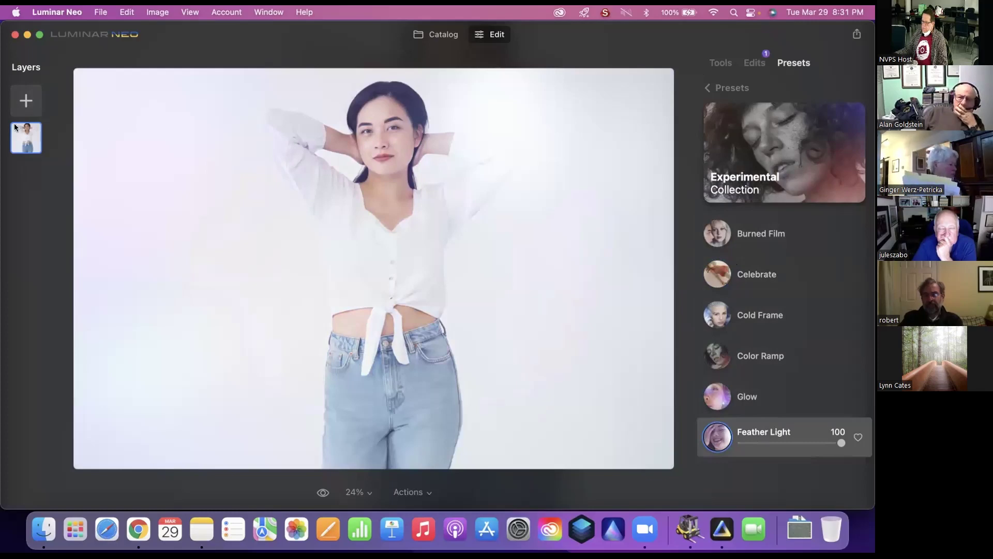
Add the grey texture from My Images as a layer over the portrait and set its opacity to 29.
click(18, 101)
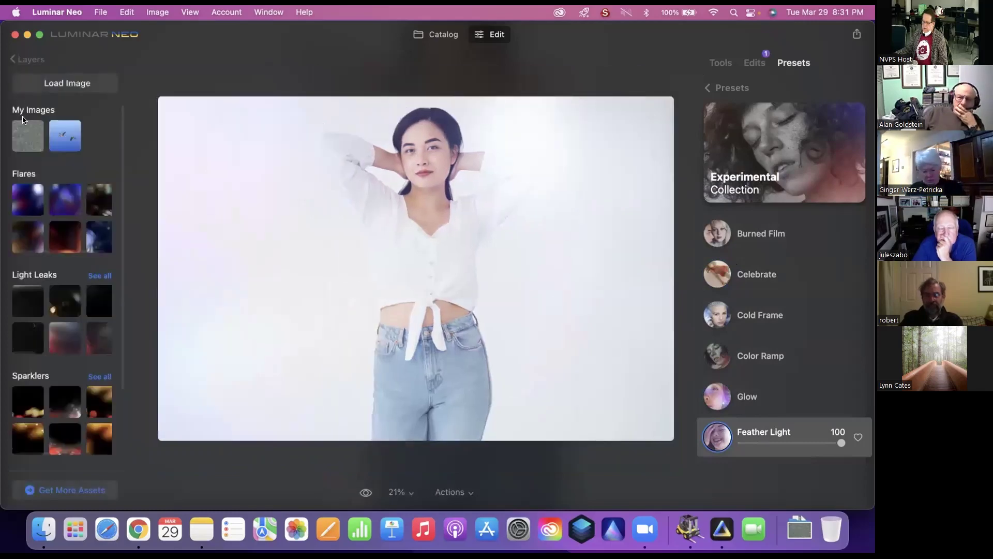
click(24, 134)
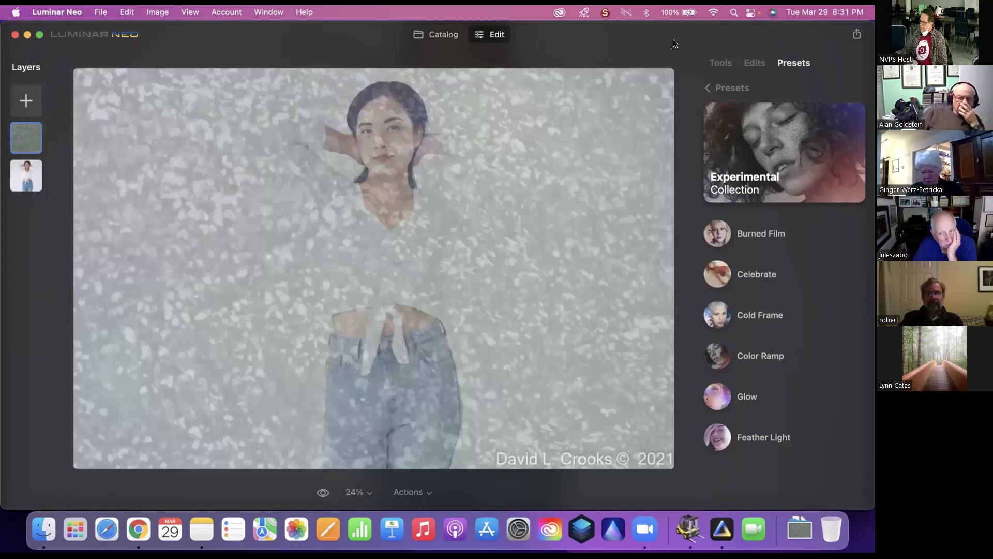
click(721, 63)
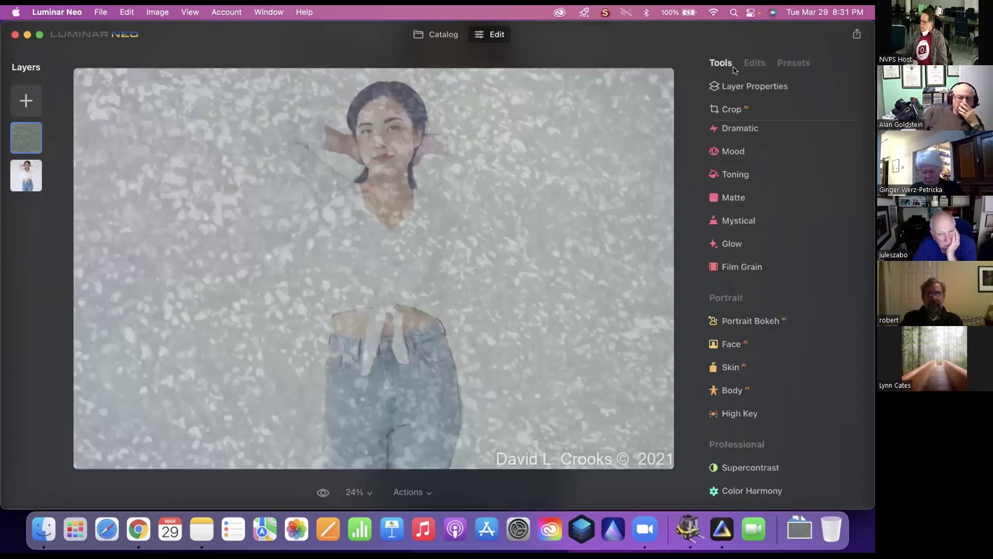
click(781, 87)
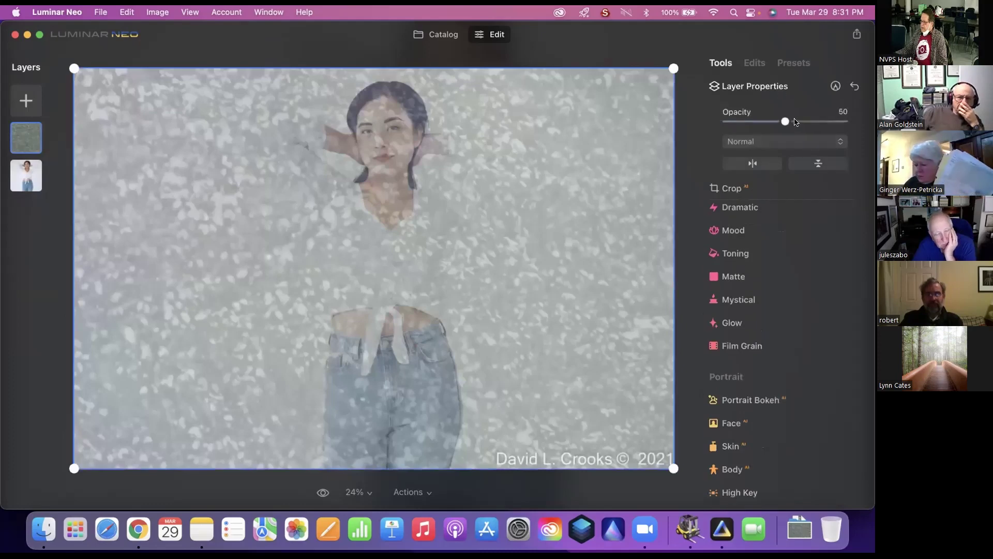
drag(795, 122, 759, 121)
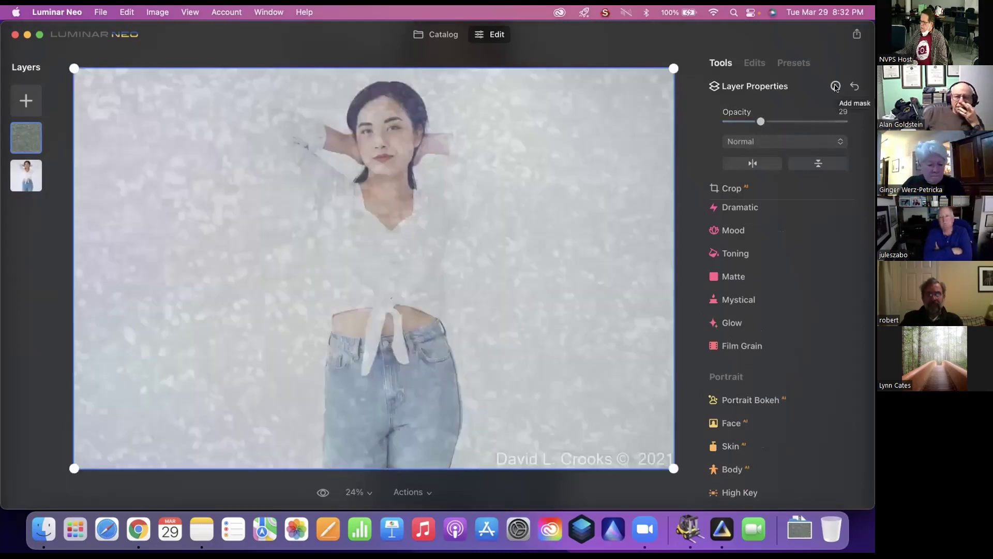
Paint a mask over the woman on the texture layer and invert it to keep the texture off her.
click(835, 87)
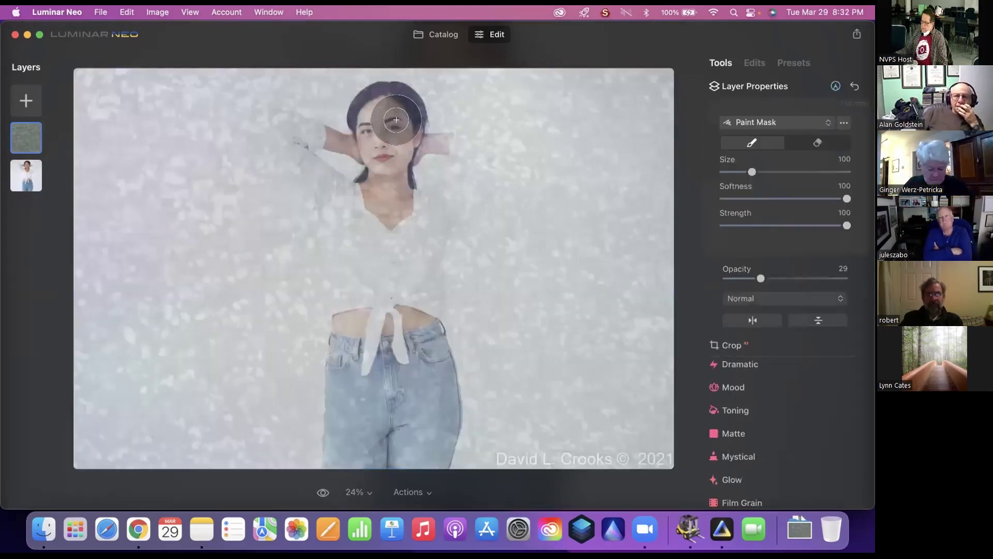
mouse_move(392, 103)
mouse_down()
mouse_move(383, 138)
mouse_move(347, 141)
mouse_move(292, 121)
mouse_move(313, 208)
mouse_move(347, 222)
mouse_move(367, 215)
mouse_move(380, 179)
mouse_move(407, 207)
mouse_move(456, 190)
mouse_move(476, 158)
mouse_move(465, 144)
mouse_move(436, 142)
mouse_move(497, 171)
mouse_move(381, 257)
mouse_move(366, 300)
mouse_move(347, 264)
mouse_move(389, 276)
mouse_move(428, 373)
mouse_move(426, 401)
mouse_move(376, 395)
mouse_move(362, 367)
mouse_move(358, 277)
mouse_move(344, 280)
mouse_move(336, 373)
mouse_move(348, 392)
mouse_move(398, 341)
mouse_move(408, 287)
mouse_up()
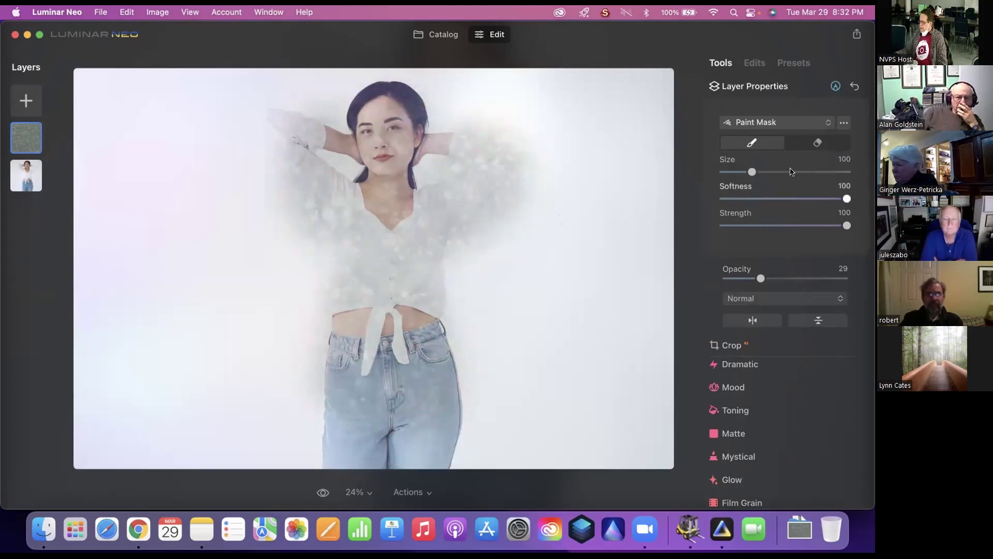
click(843, 122)
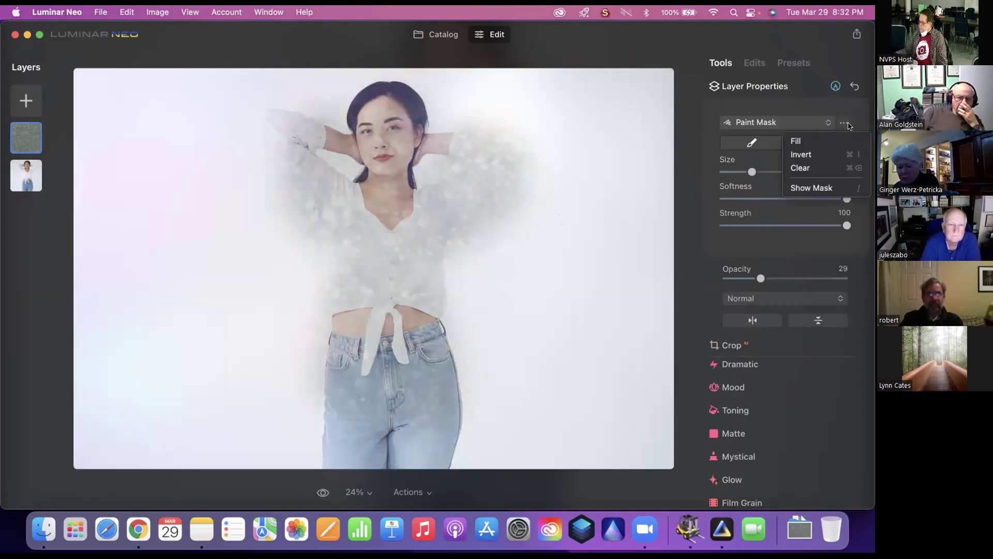
click(841, 155)
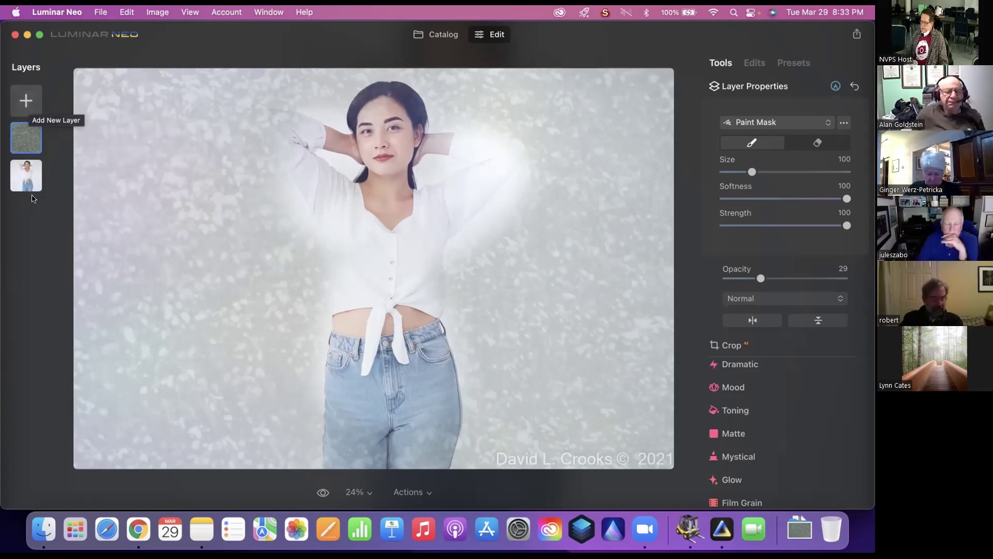
Remove the texture layer and open the edited portrait enlarged from the catalog's Portraits album.
right_click(35, 141)
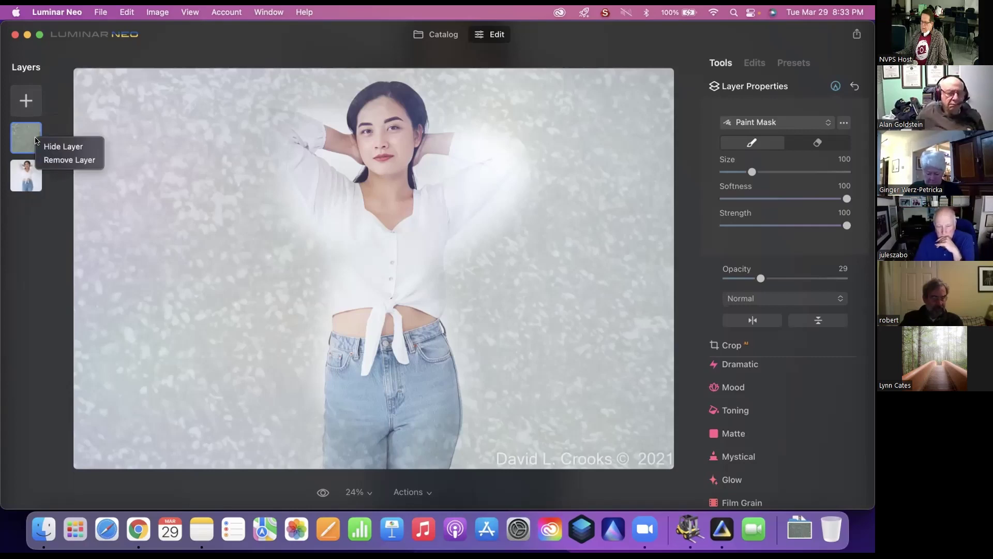
click(71, 164)
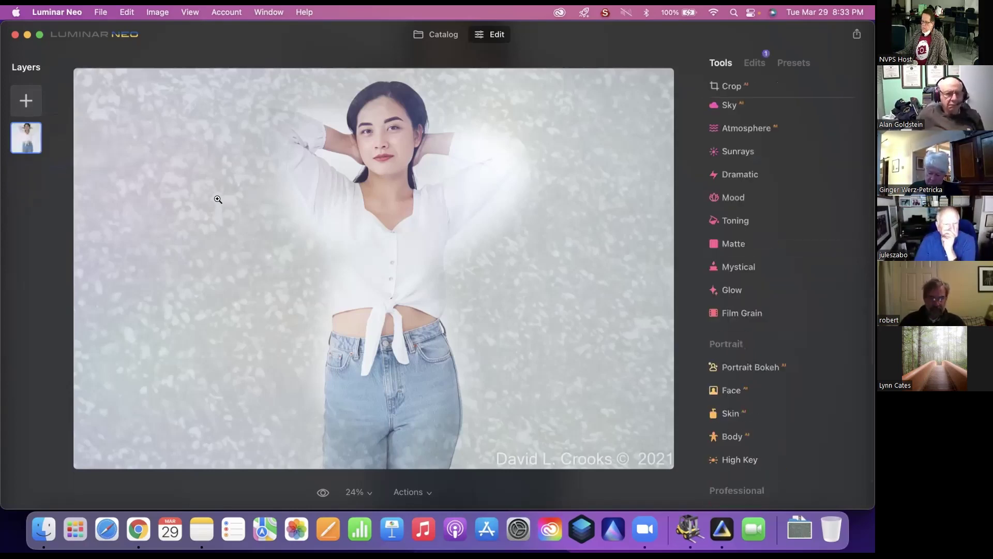
click(440, 35)
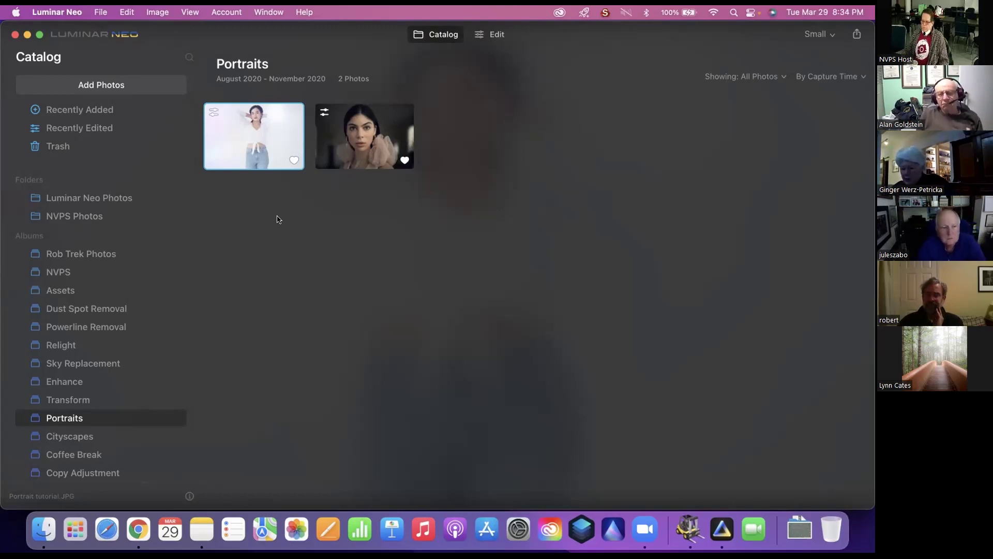
double_click(265, 134)
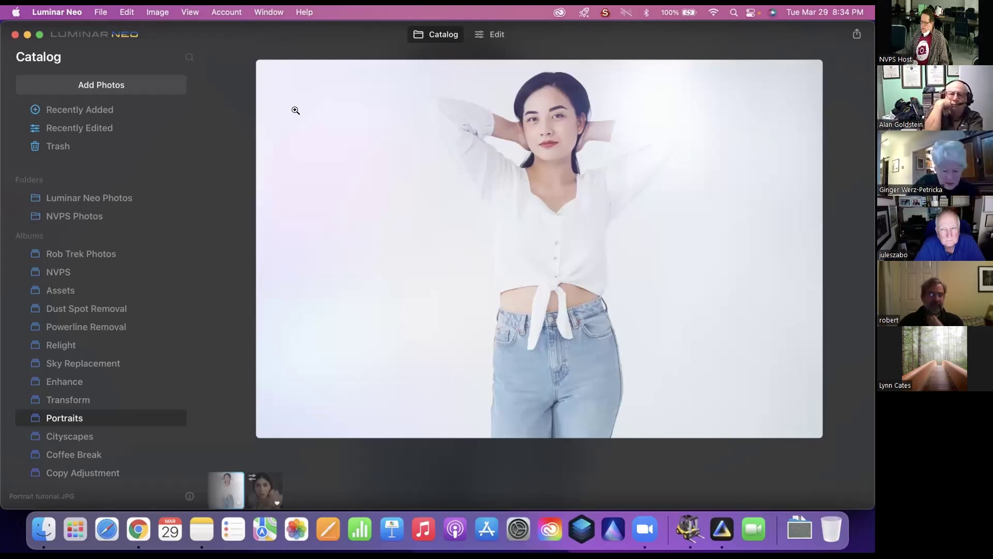
Review the resize, color space and file format choices for exporting the portrait to disk, and cancel the export.
click(857, 35)
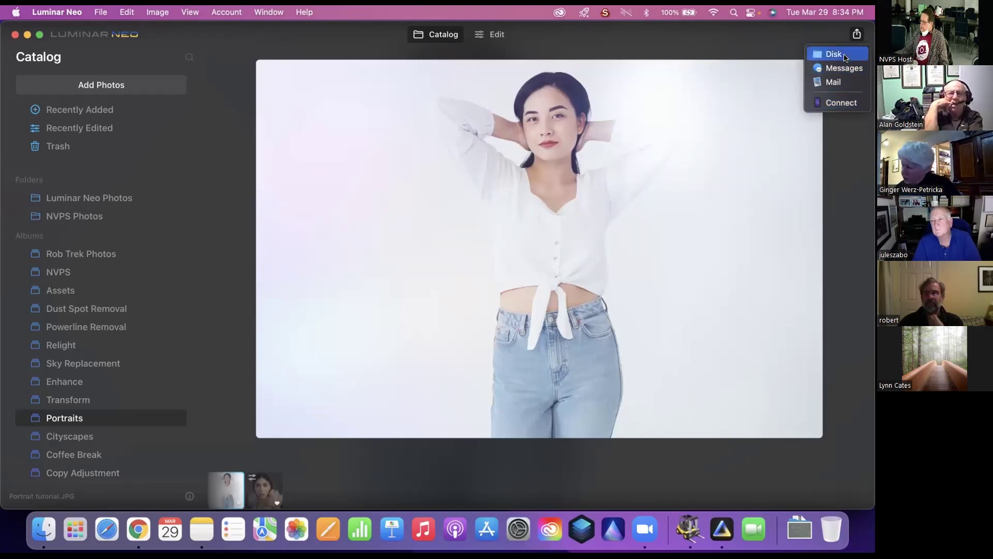
click(730, 121)
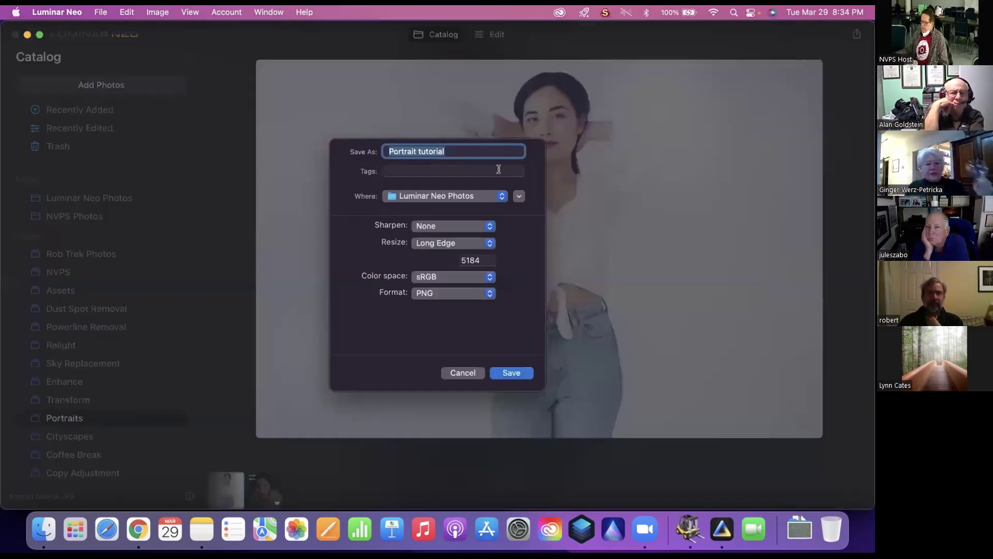
click(459, 150)
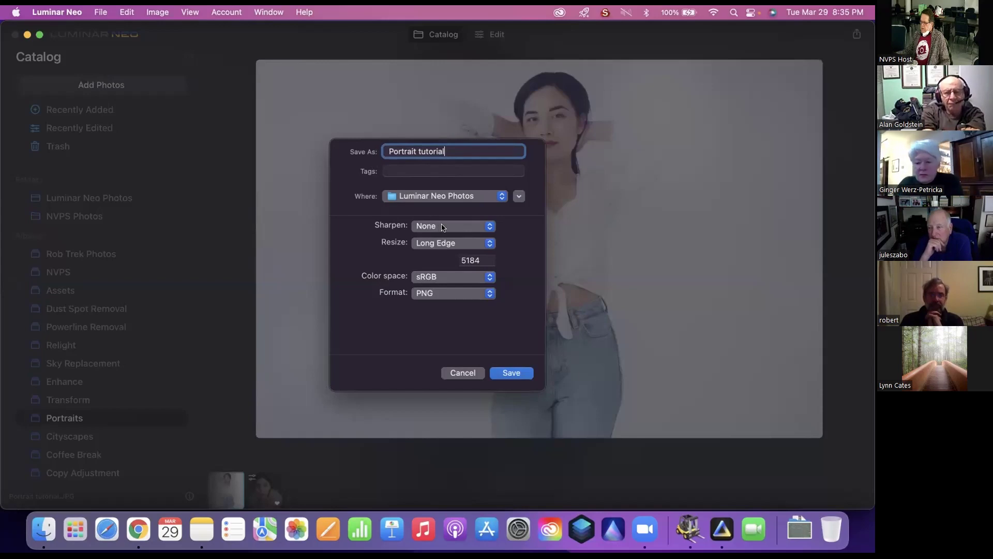
click(475, 244)
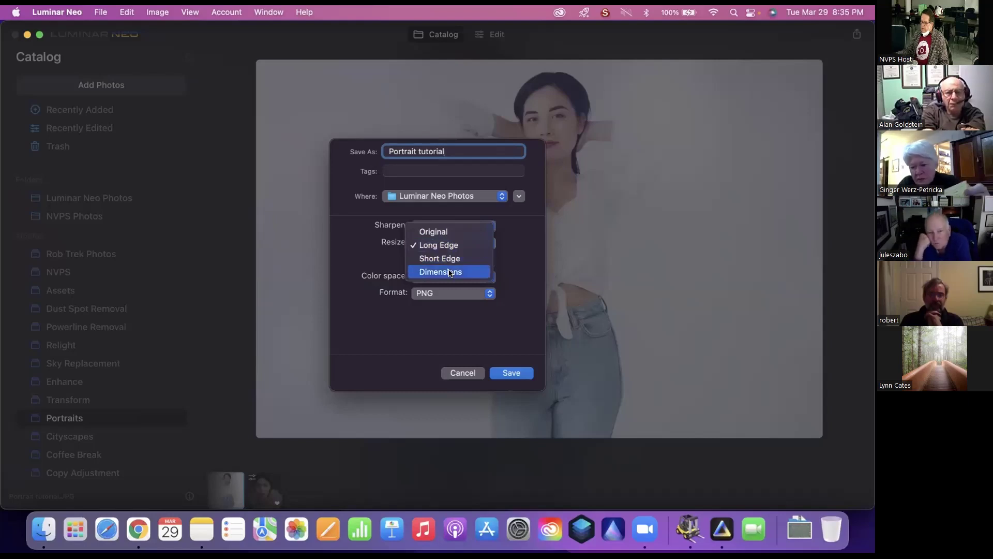
click(519, 266)
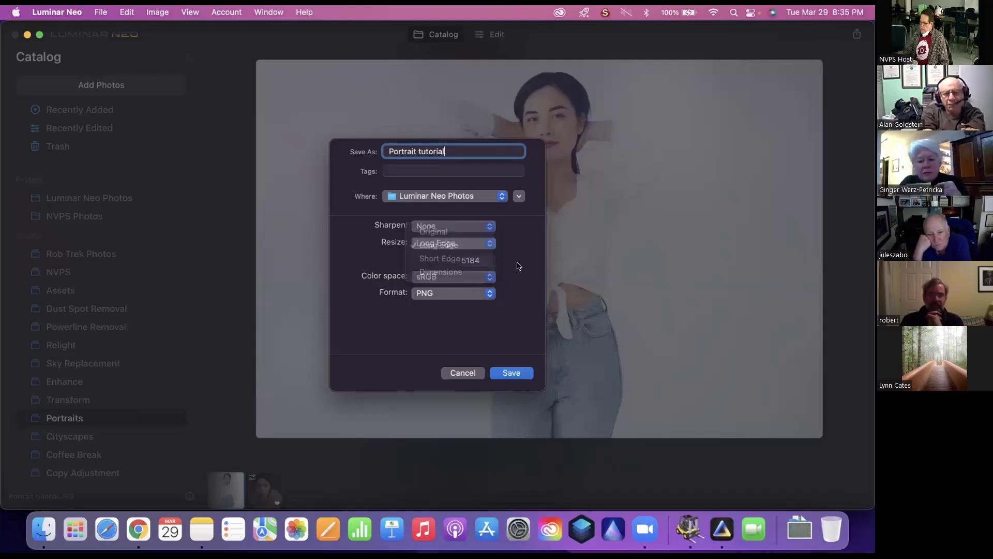
click(454, 282)
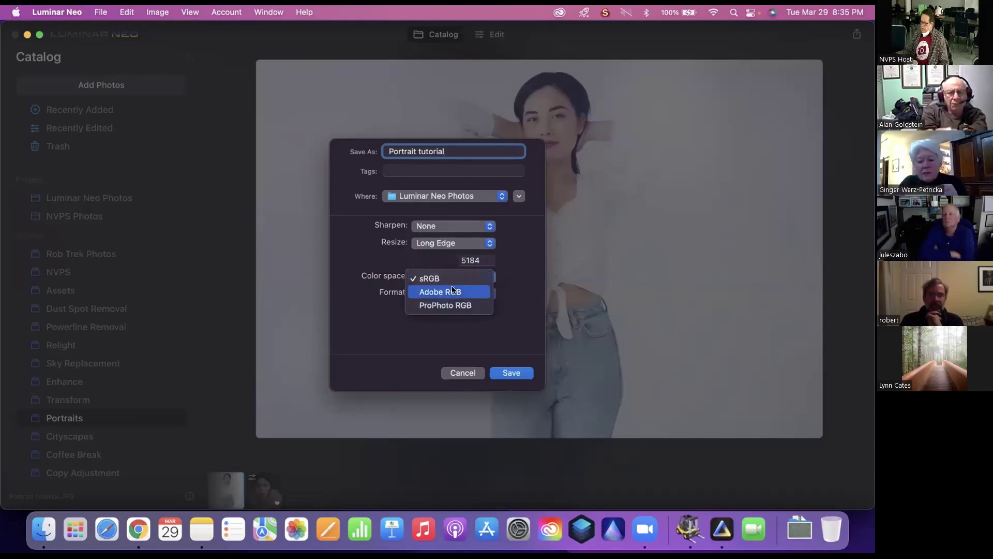
click(506, 272)
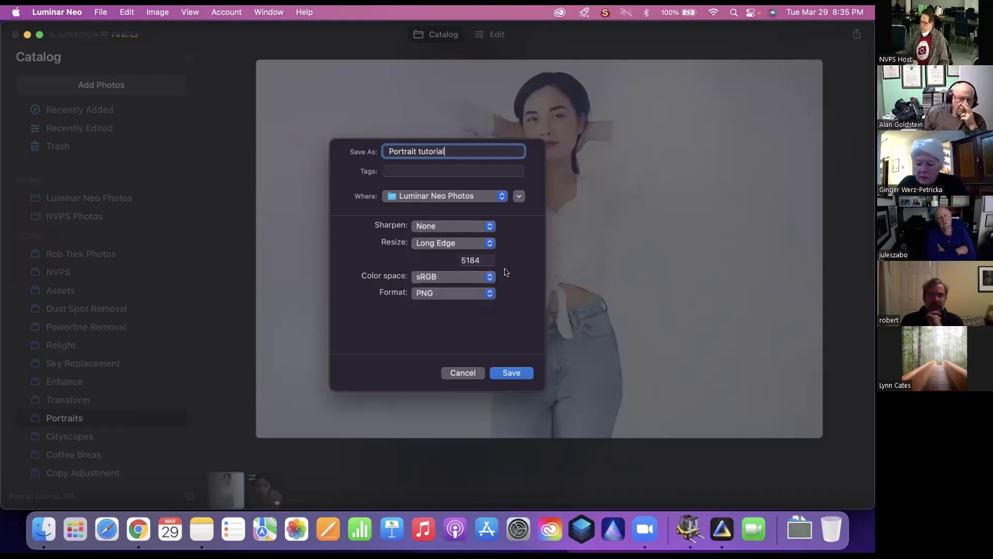
click(468, 293)
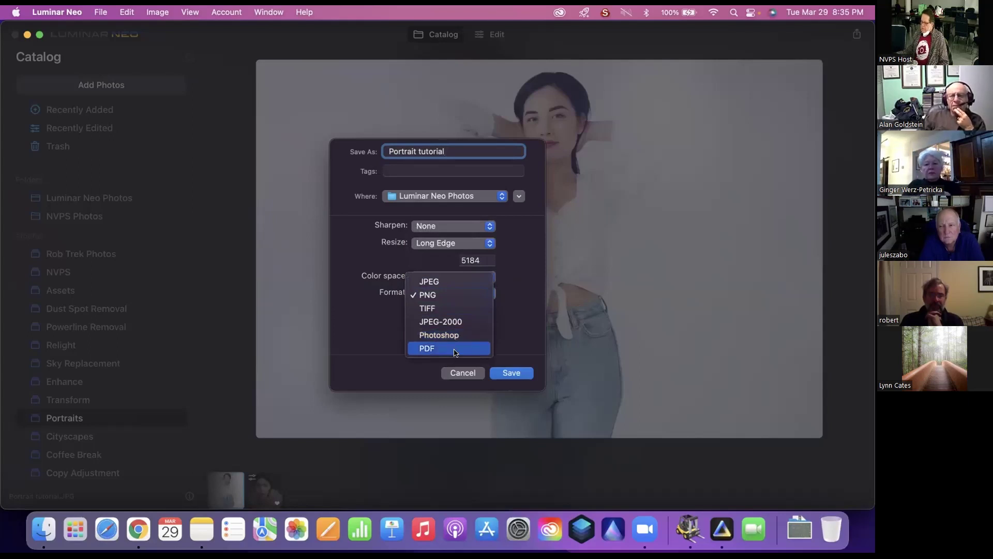
click(510, 306)
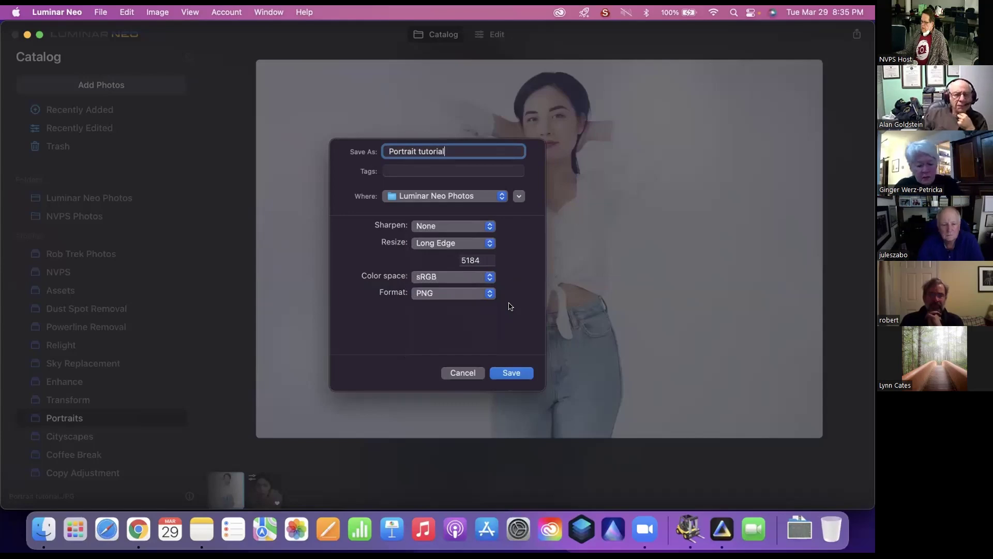
click(472, 372)
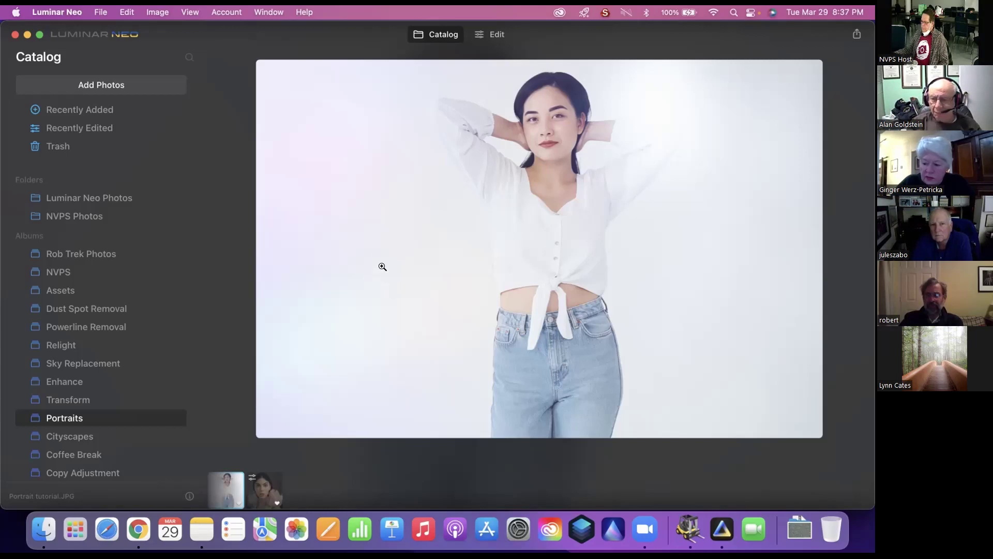
Look through the NVPS Photos folder for photos to add, cancel the import, and switch to the presentation in Chrome.
click(116, 87)
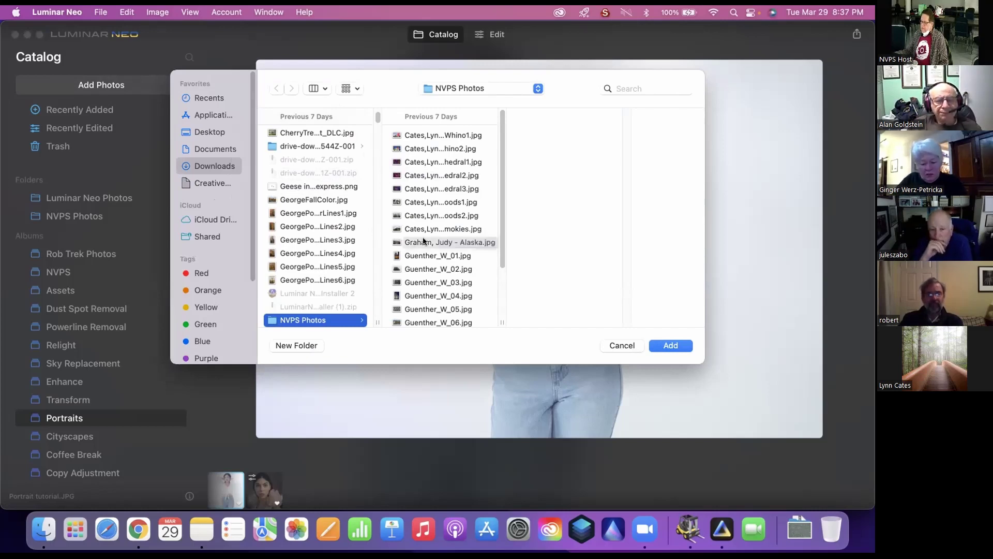
click(628, 345)
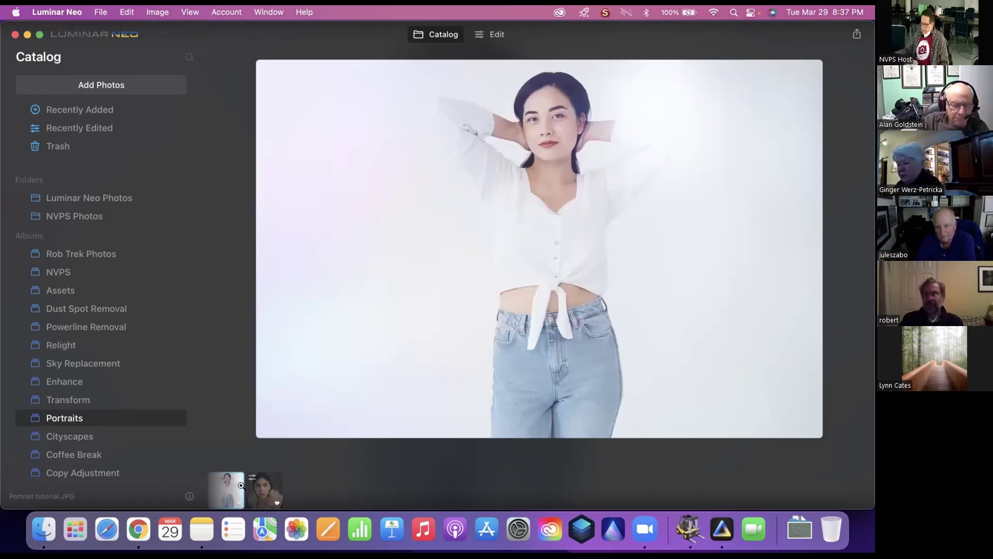
click(140, 528)
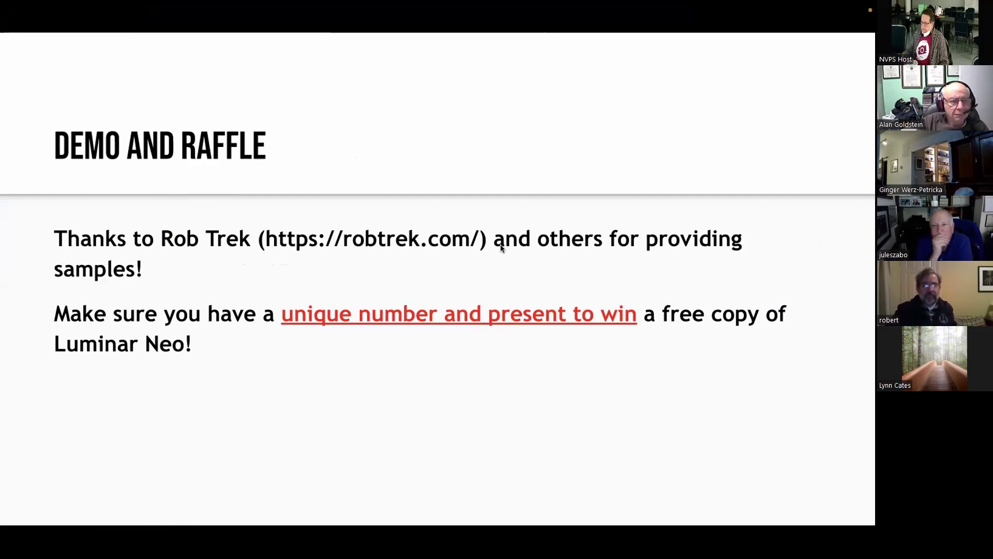
key(Right)
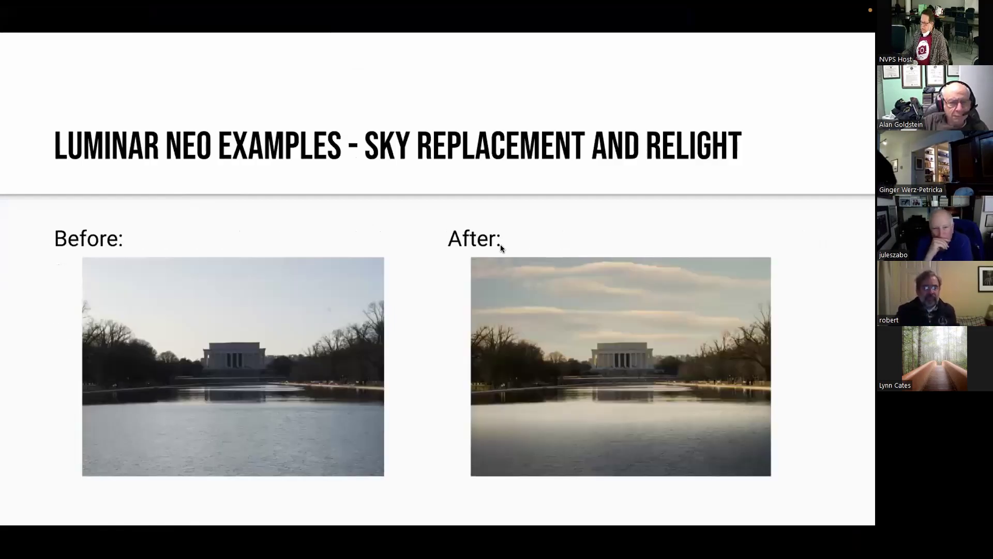
key(Right)
key(Right)
key(Right)
key(Right)
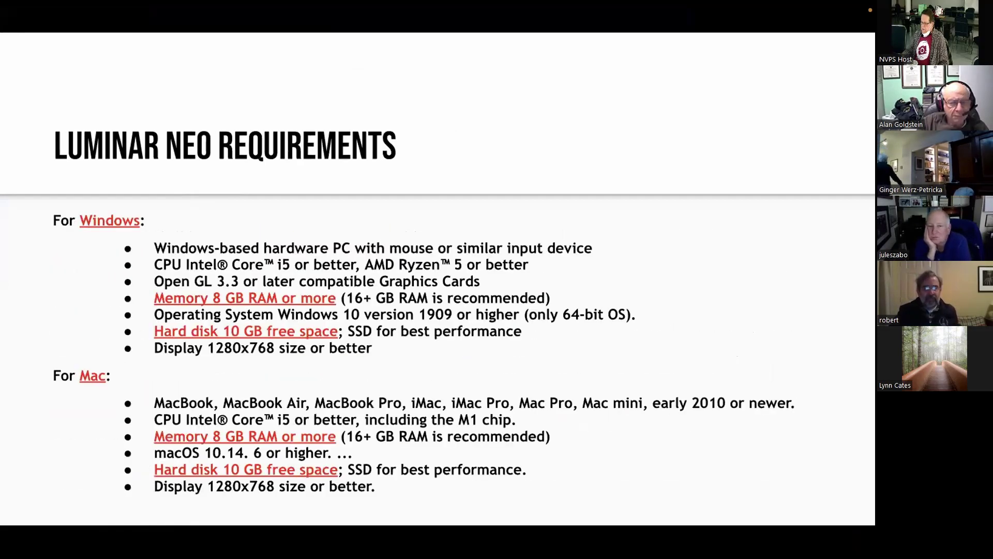
key(Right)
key(Right)
key(Right)
key(Right)
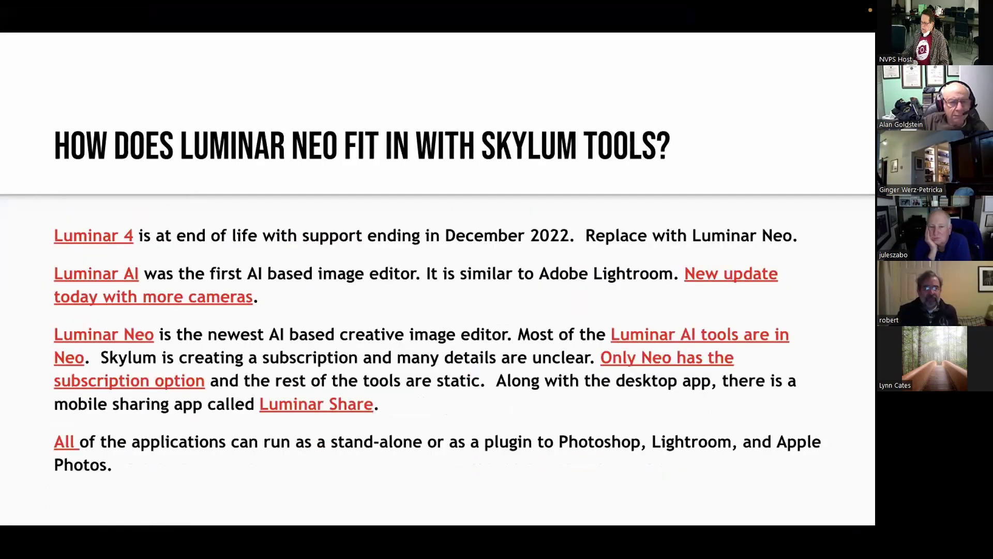
key(Right)
key(Right)
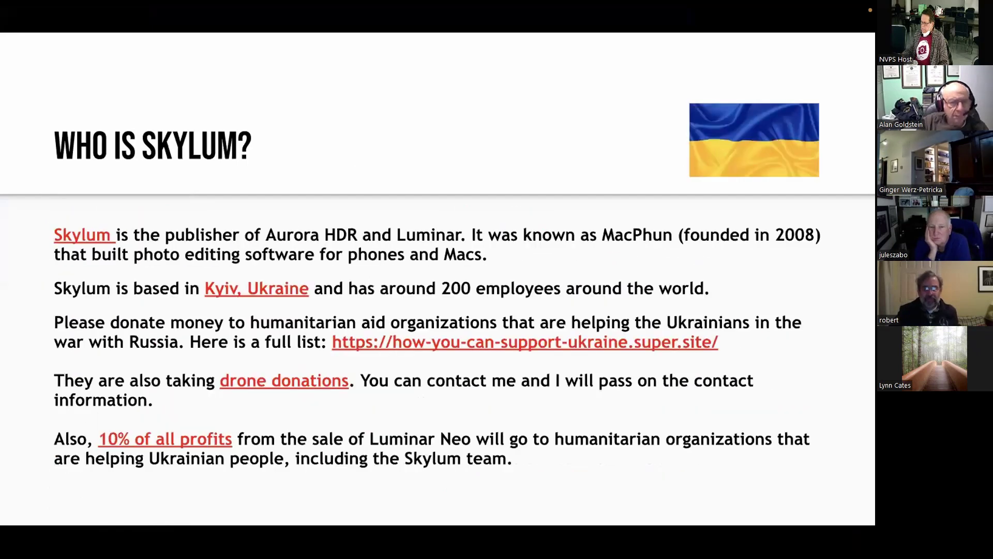
key(Right)
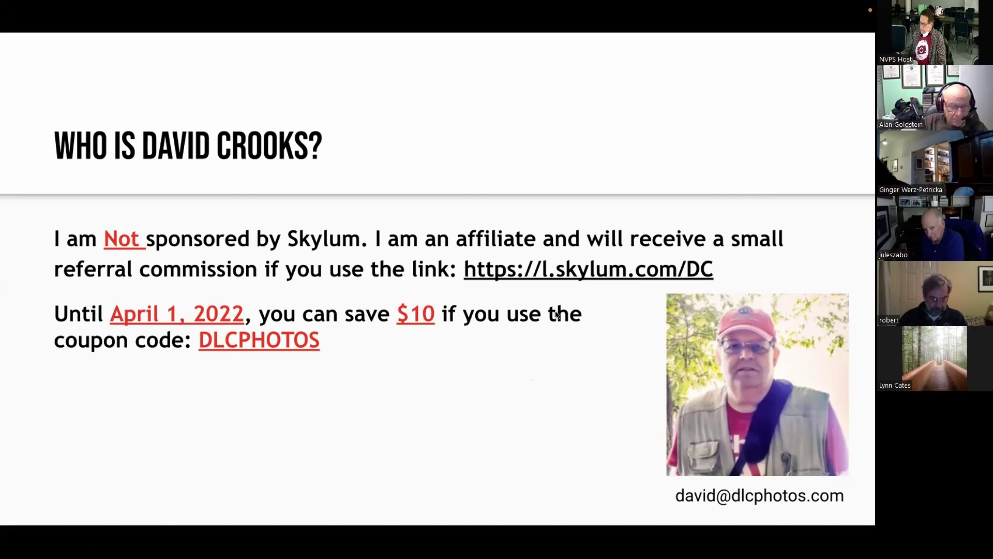
key(Right)
key(Right)
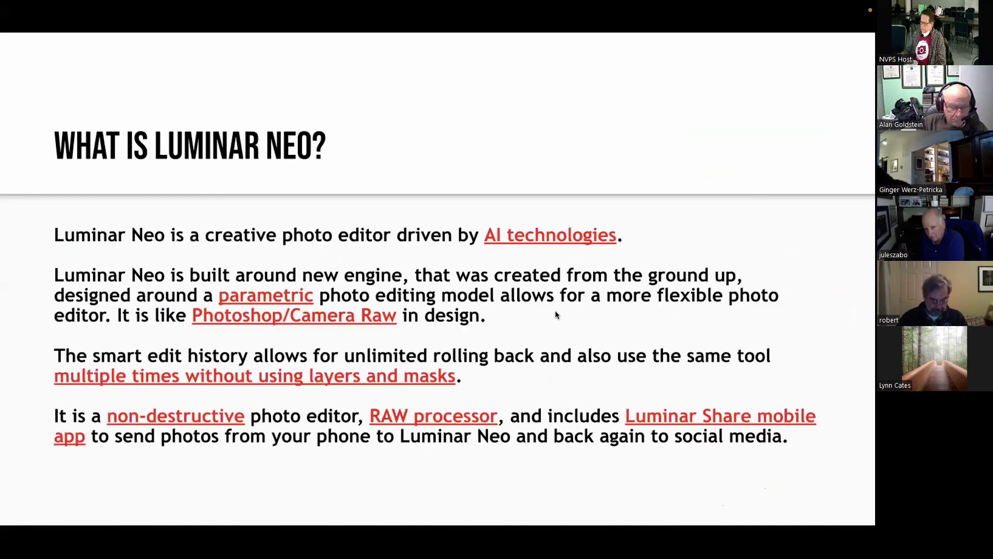
key(Left)
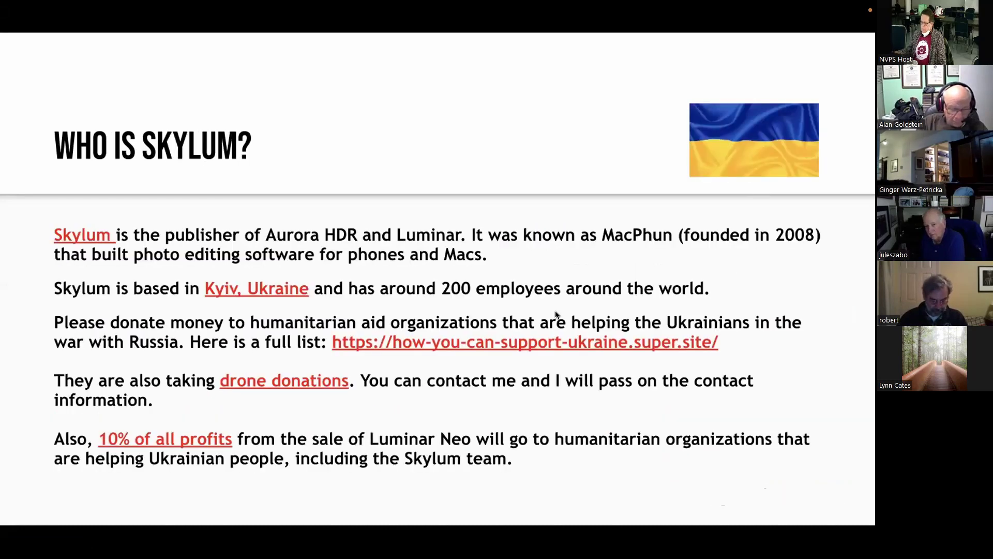